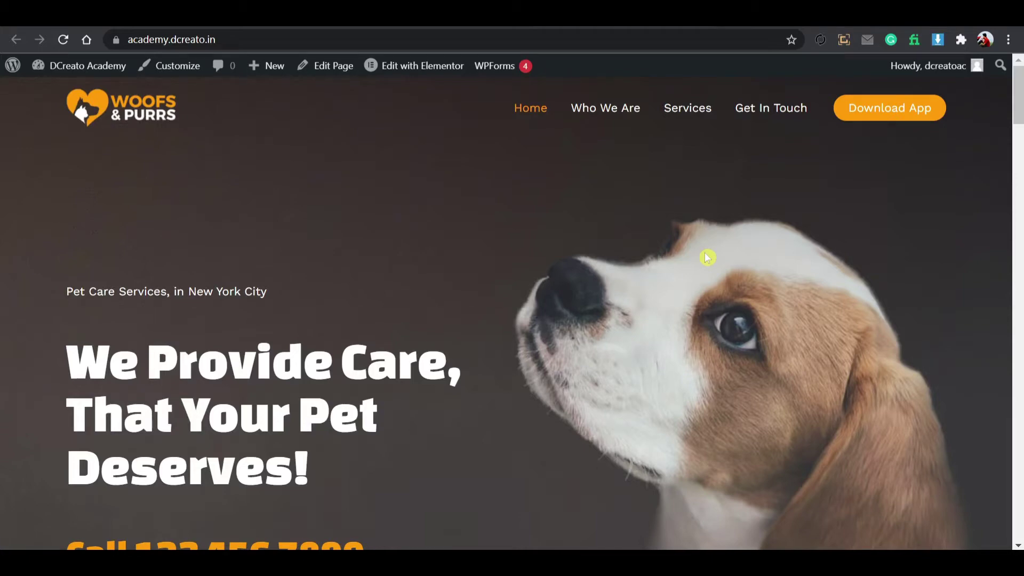
Examine the Woofs & Purrs home page from header to footer, including its back-to-top link and Who We Are menu link.
{"action": "scroll", "coordinate": [483, 265], "scroll_direction": "down", "scroll_amount": 1}
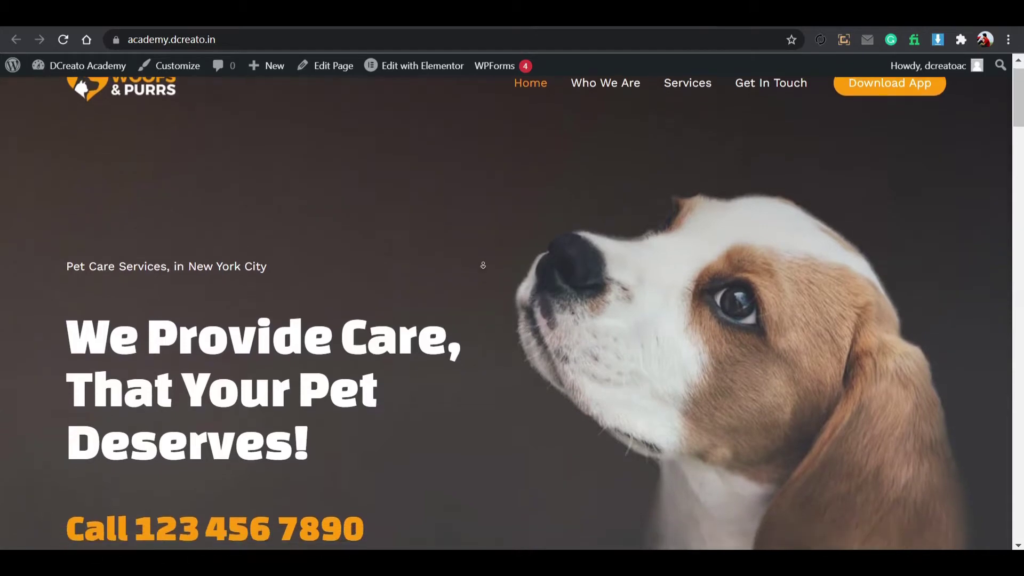
{"action": "scroll", "coordinate": [484, 265], "scroll_direction": "down", "scroll_amount": 10}
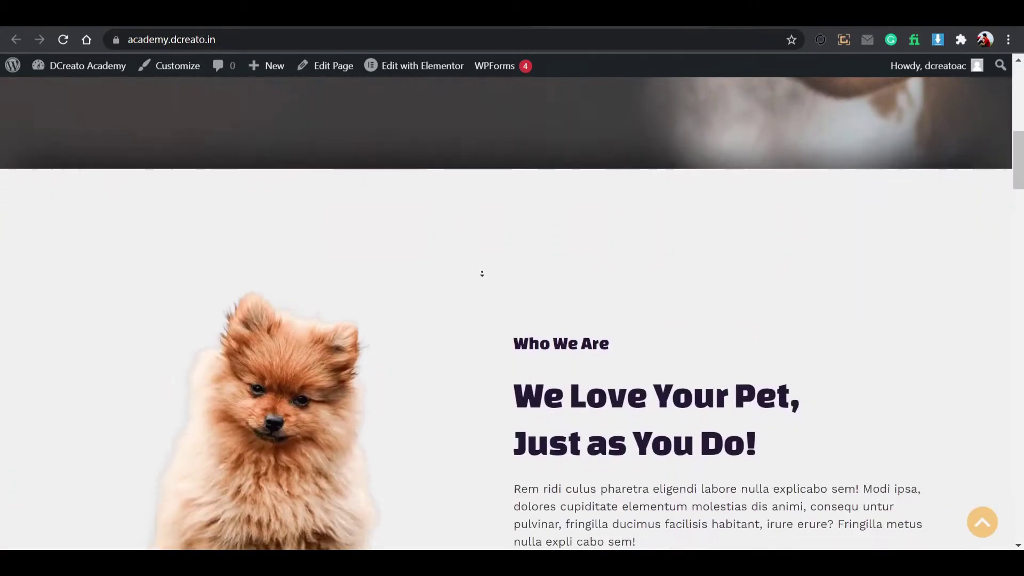
{"action": "scroll", "coordinate": [481, 273], "scroll_direction": "down", "scroll_amount": 11}
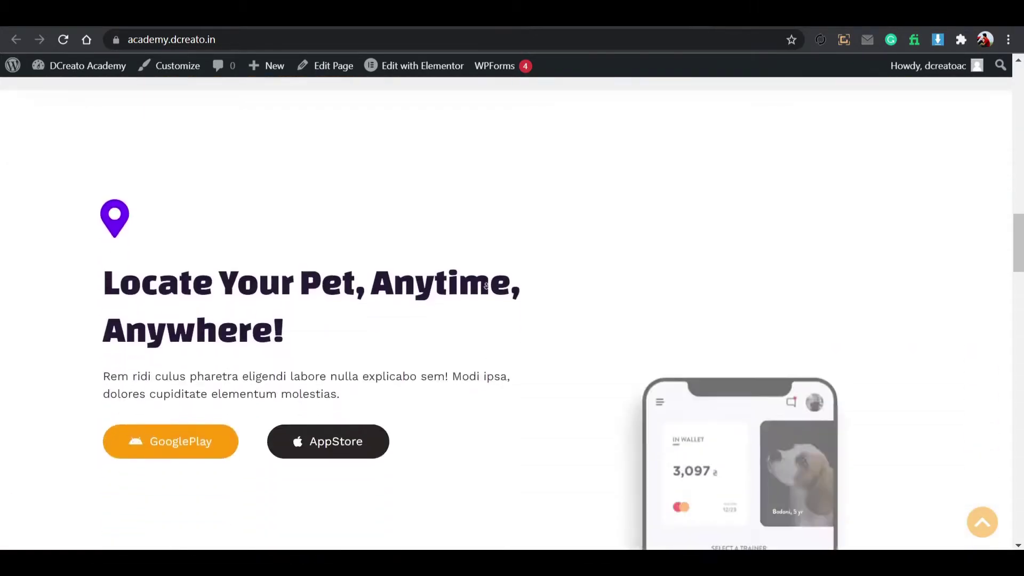
{"action": "scroll", "coordinate": [486, 286], "scroll_direction": "down", "scroll_amount": 14}
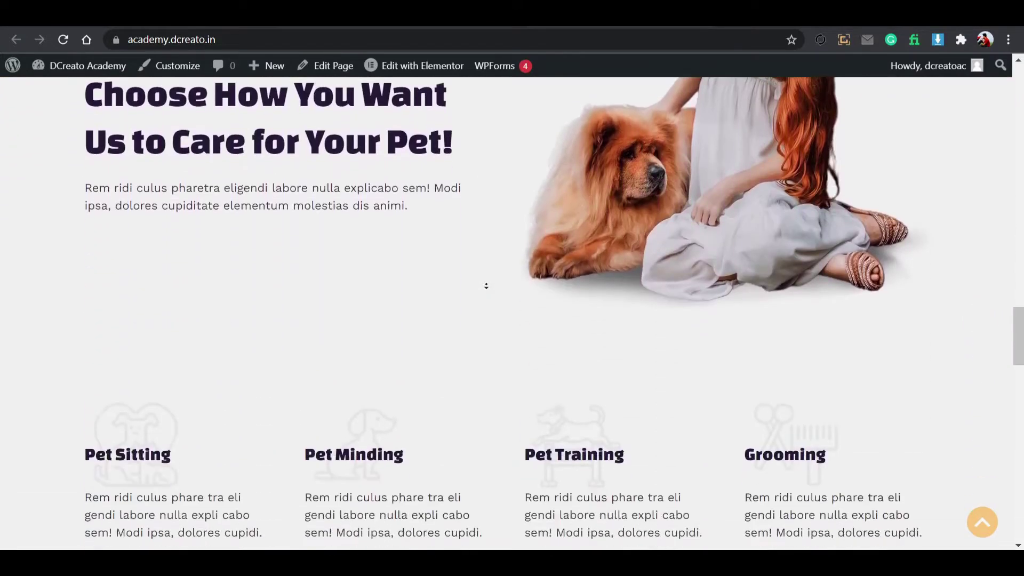
{"action": "scroll", "coordinate": [486, 286], "scroll_direction": "down", "scroll_amount": 15}
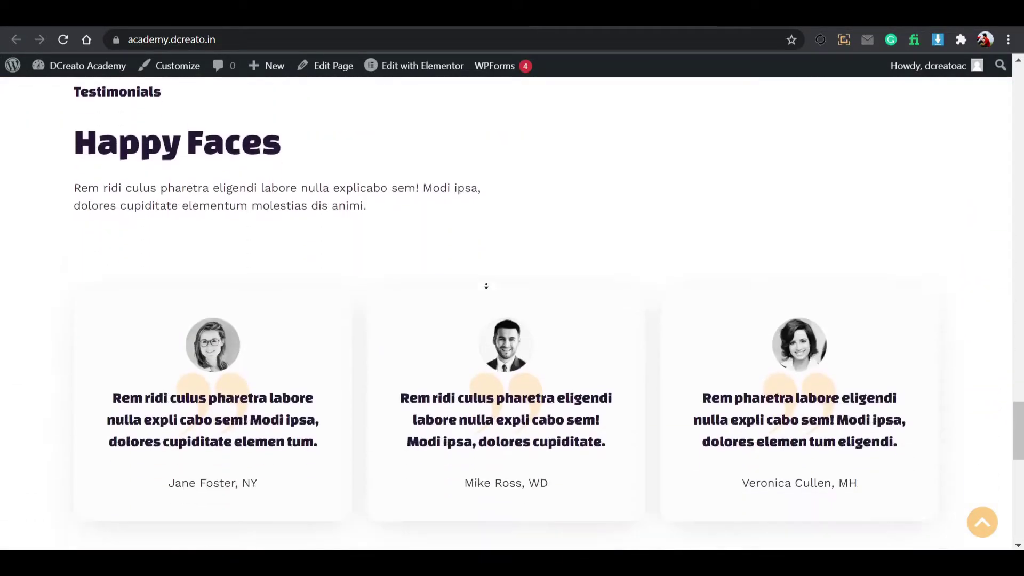
{"action": "scroll", "coordinate": [486, 286], "scroll_direction": "down", "scroll_amount": 13}
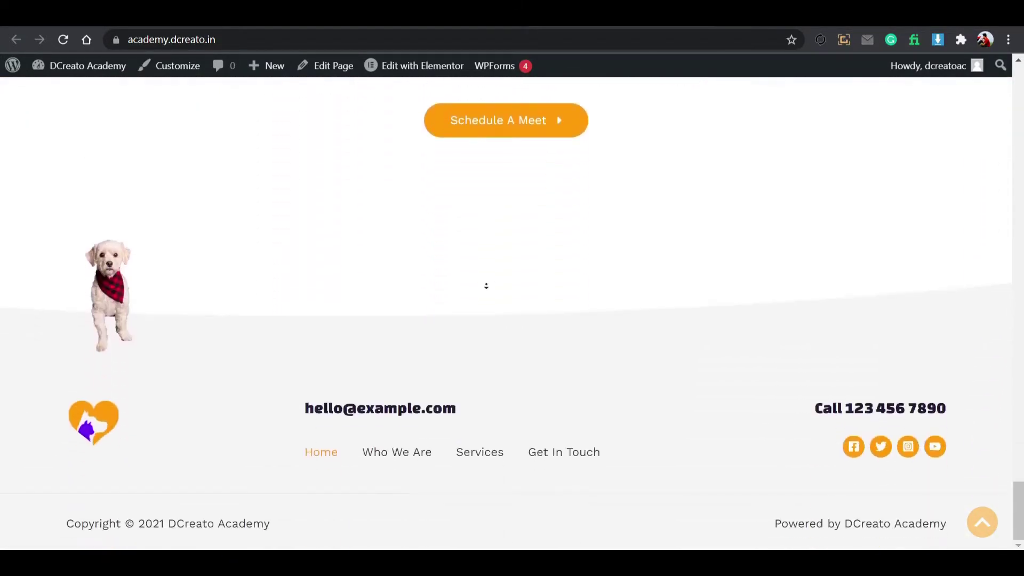
{"action": "scroll", "coordinate": [486, 286], "scroll_direction": "up", "scroll_amount": 8}
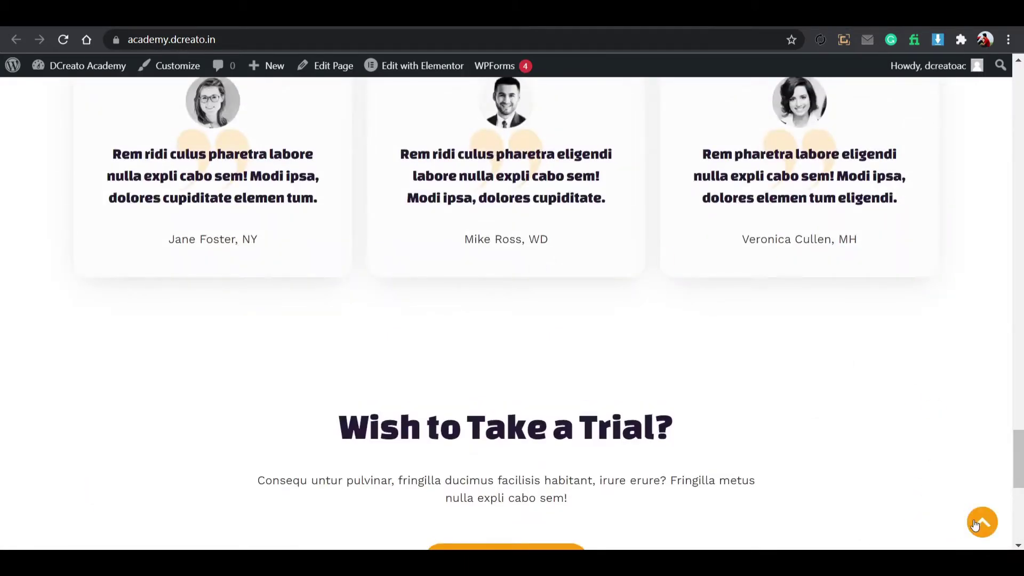
{"action": "left_click", "coordinate": [975, 526]}
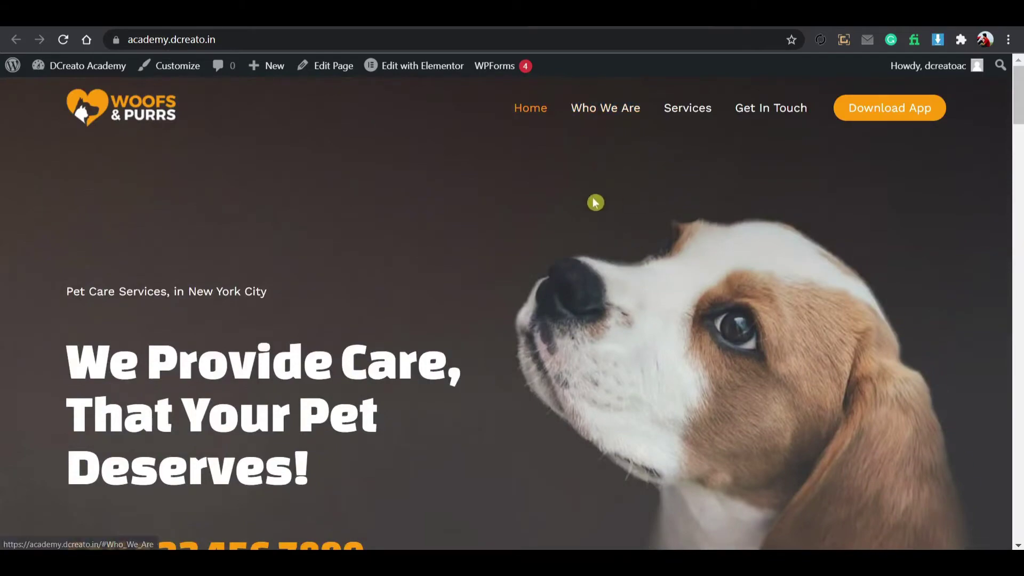
{"action": "left_click", "coordinate": [617, 117]}
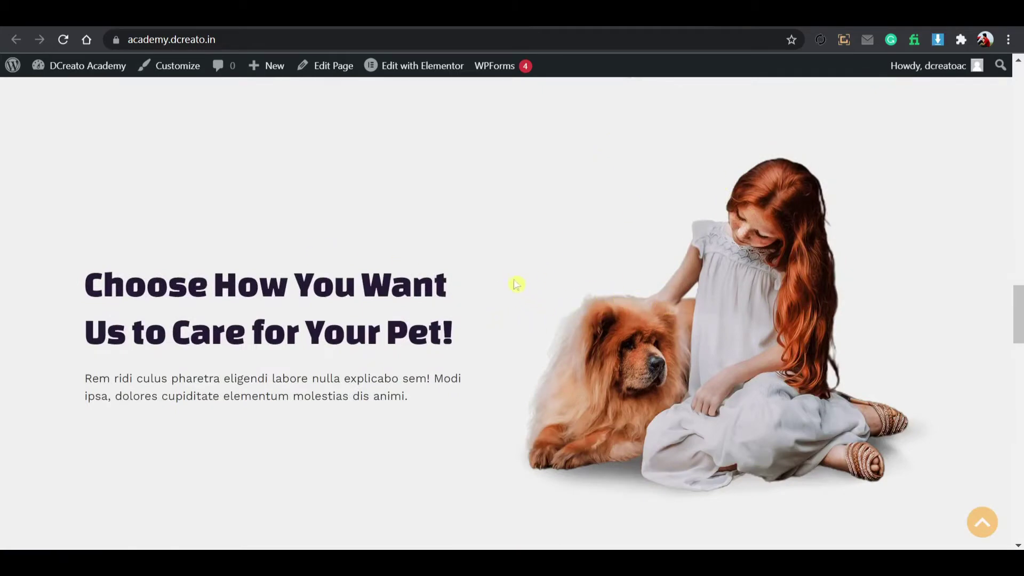
{"action": "scroll", "coordinate": [493, 286], "scroll_direction": "up", "scroll_amount": 20}
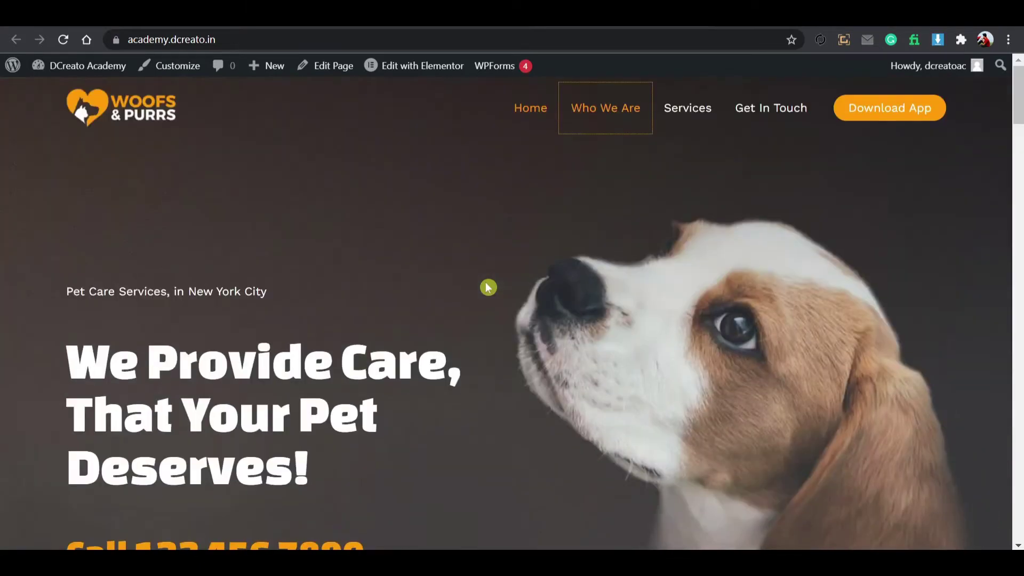
{"action": "left_click", "coordinate": [528, 171]}
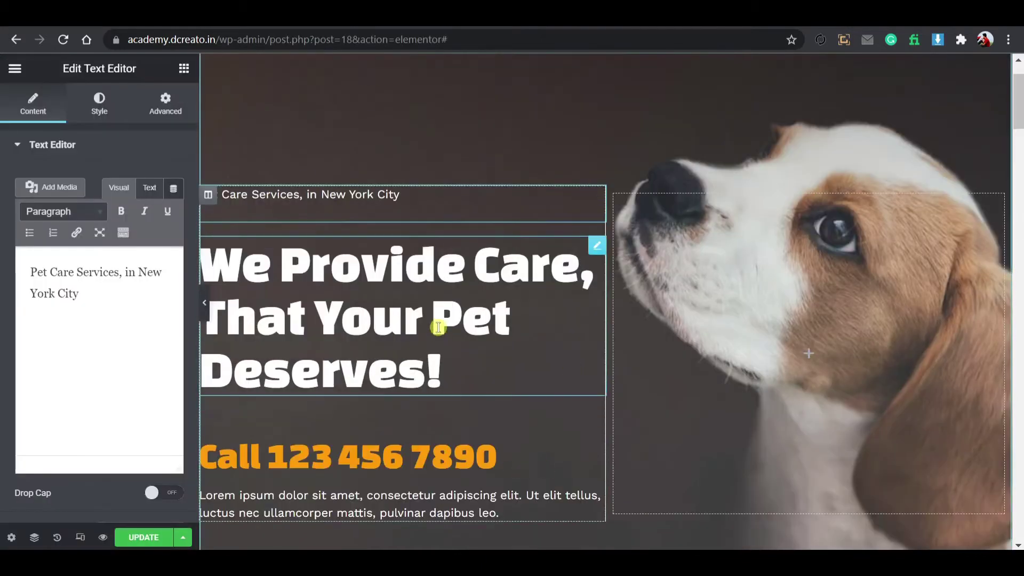
Set the text color of the heading "We Provide Care, That Your Pet Deserves!" to red #FB0101.
{"action": "left_click", "coordinate": [439, 326]}
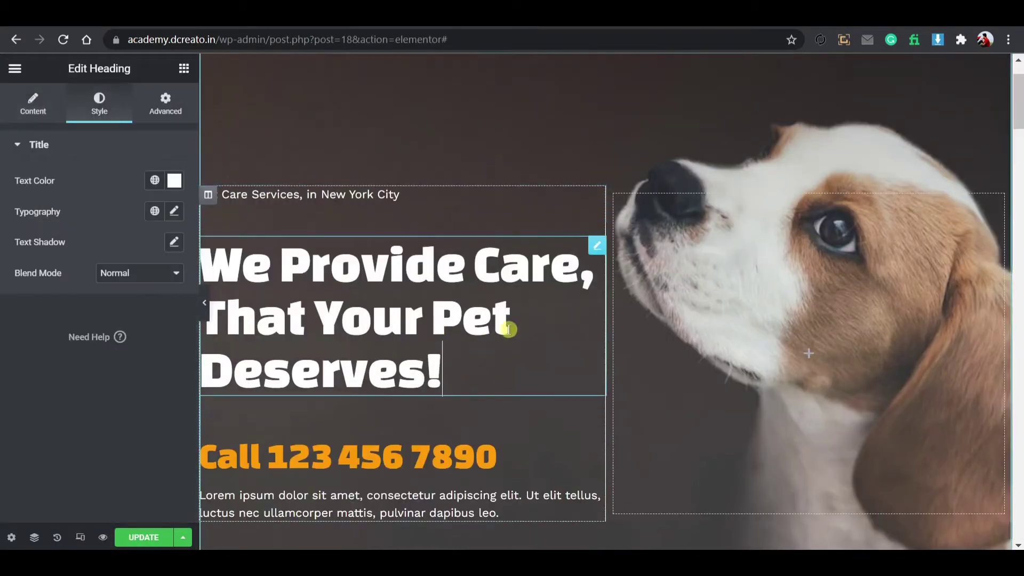
{"action": "left_click", "coordinate": [171, 182]}
{"action": "left_click", "coordinate": [240, 290]}
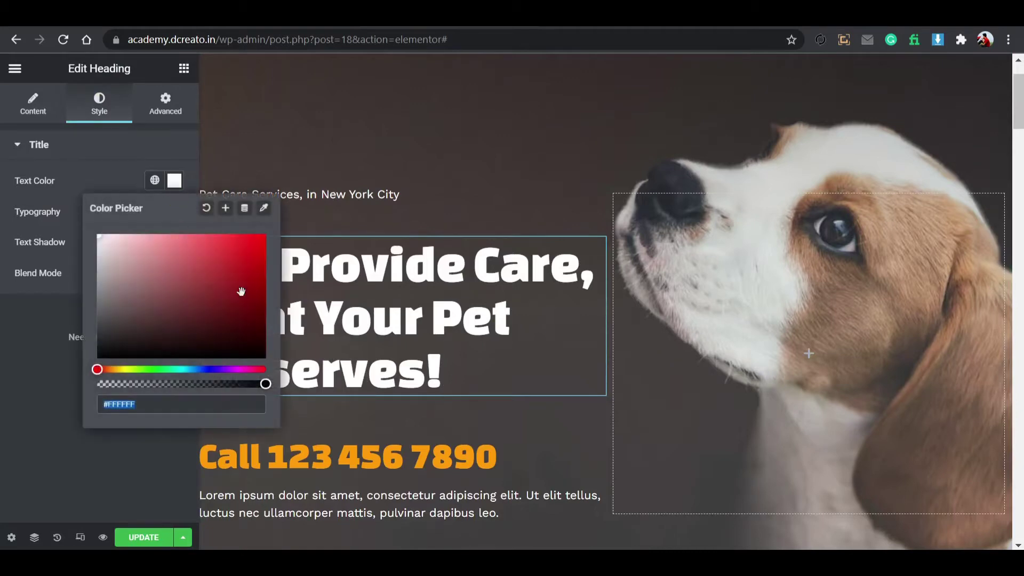
{"action": "left_click", "coordinate": [256, 261]}
{"action": "left_click", "coordinate": [265, 235]}
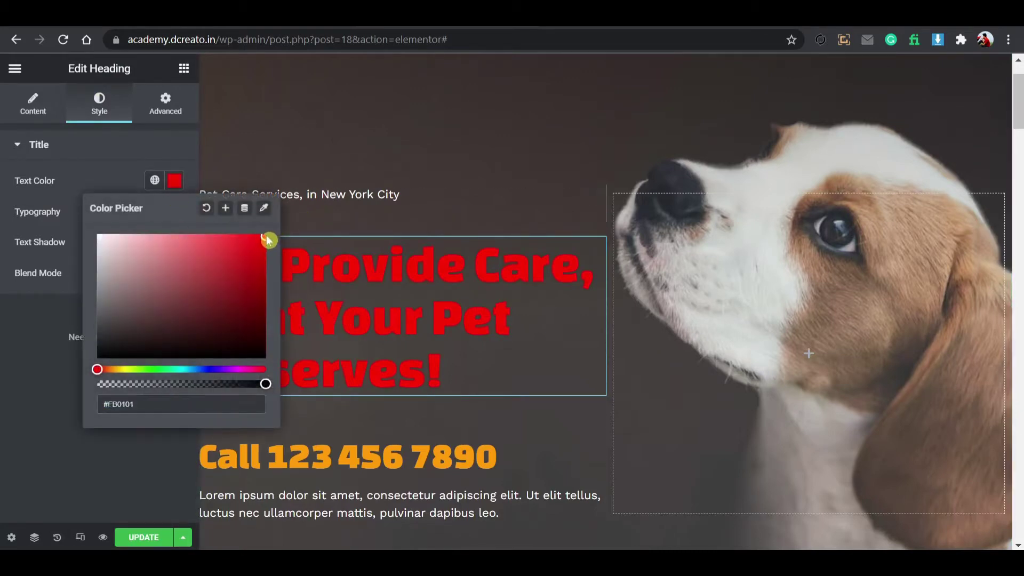
{"action": "left_click", "coordinate": [175, 181]}
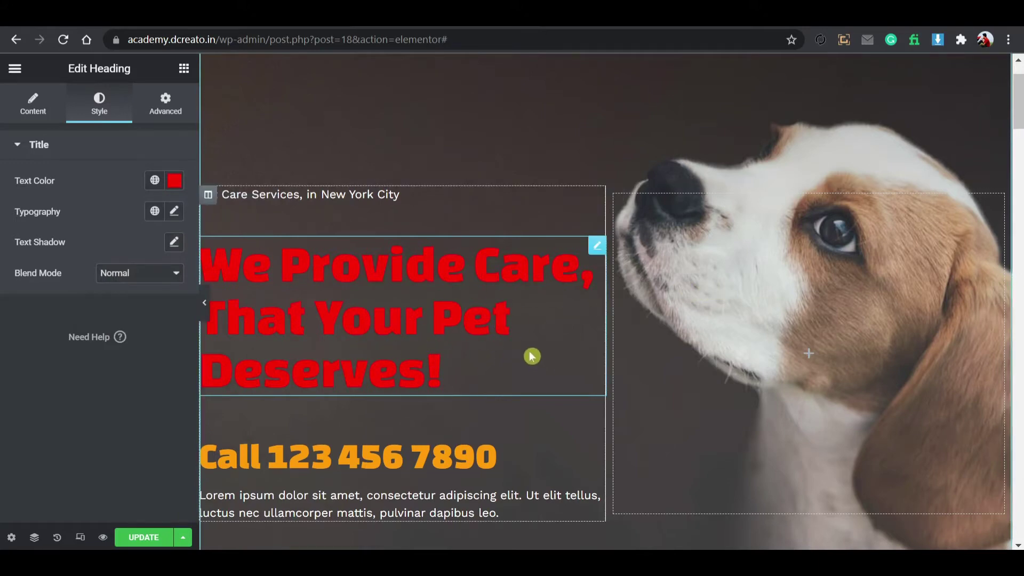
{"action": "left_click", "coordinate": [175, 181]}
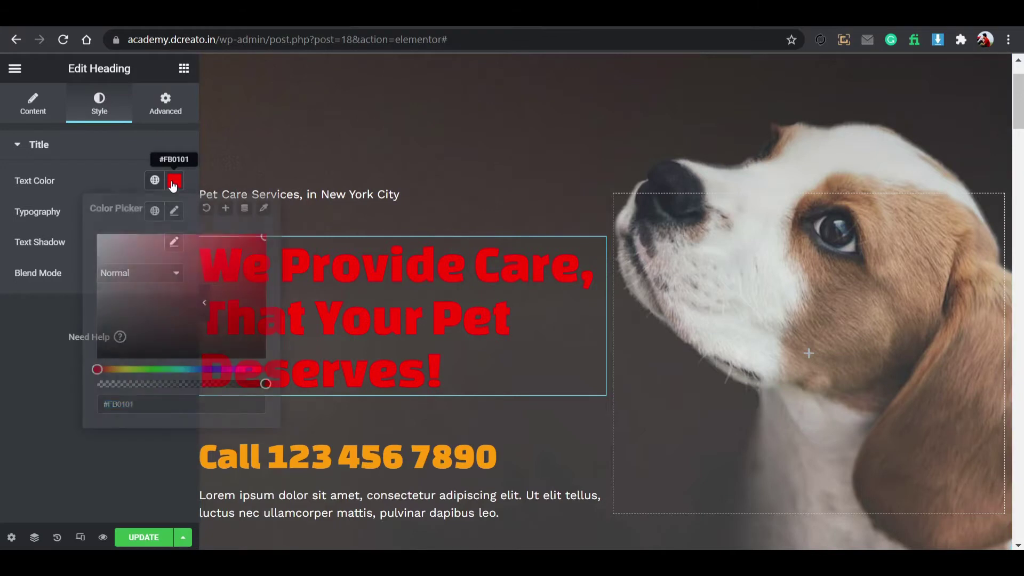
Apply the global Theme Color 5 (#ffffff) to the hero heading's text and save the page.
{"action": "left_click", "coordinate": [152, 183]}
{"action": "scroll", "coordinate": [86, 381], "scroll_direction": "down", "scroll_amount": 5}
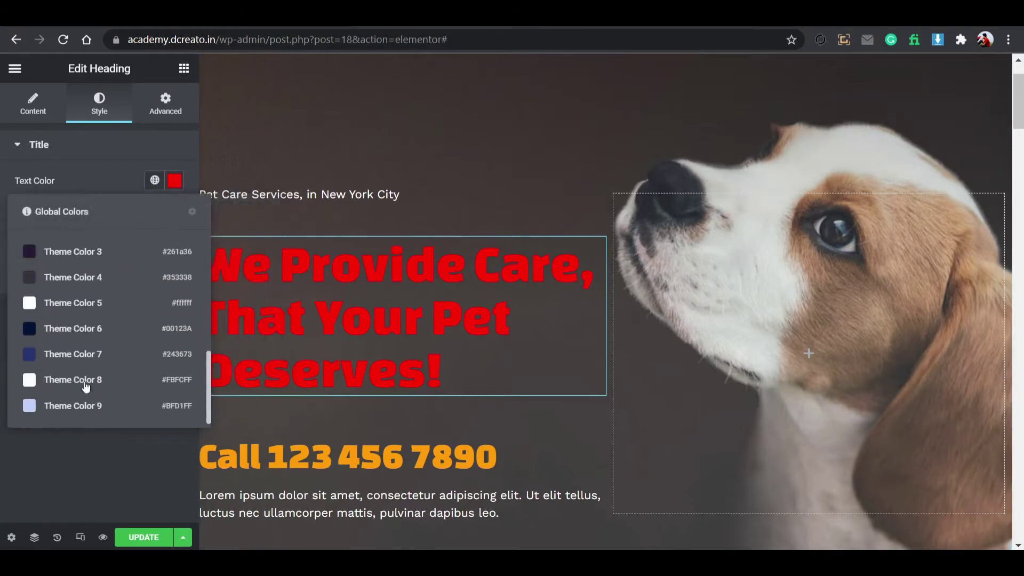
{"action": "left_click", "coordinate": [110, 314]}
{"action": "key", "text": "ctrl+s"}
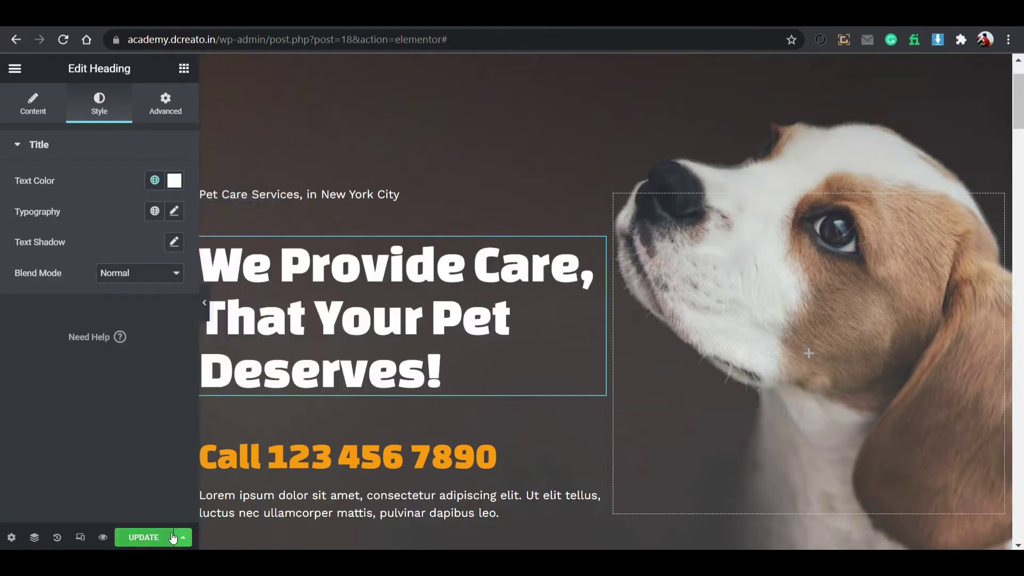
Examine the installed Astra theme and the Starter Templates plugin entry in the WordPress admin.
{"action": "left_click", "coordinate": [229, 15]}
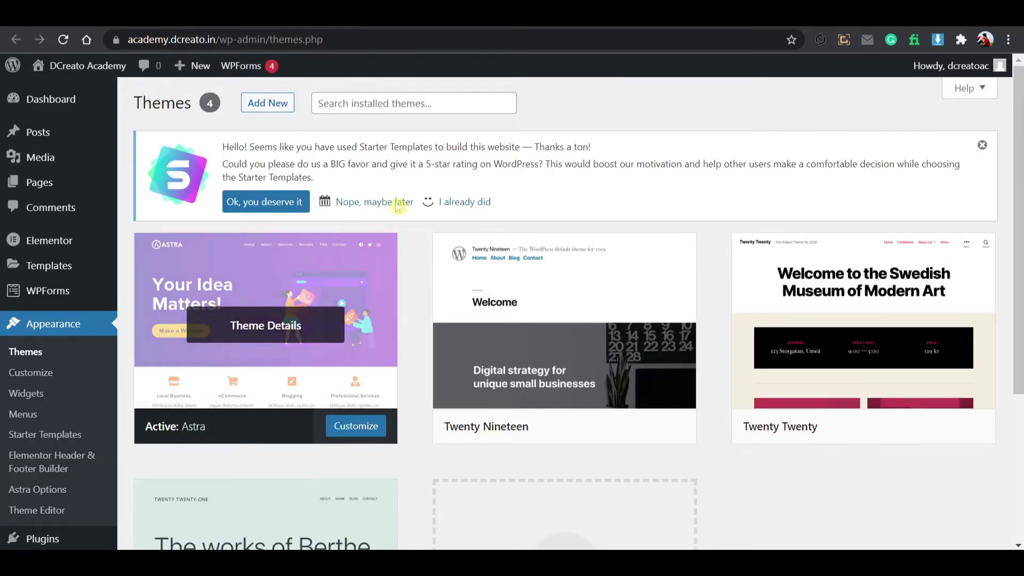
{"action": "key", "text": "ctrl+Tab"}
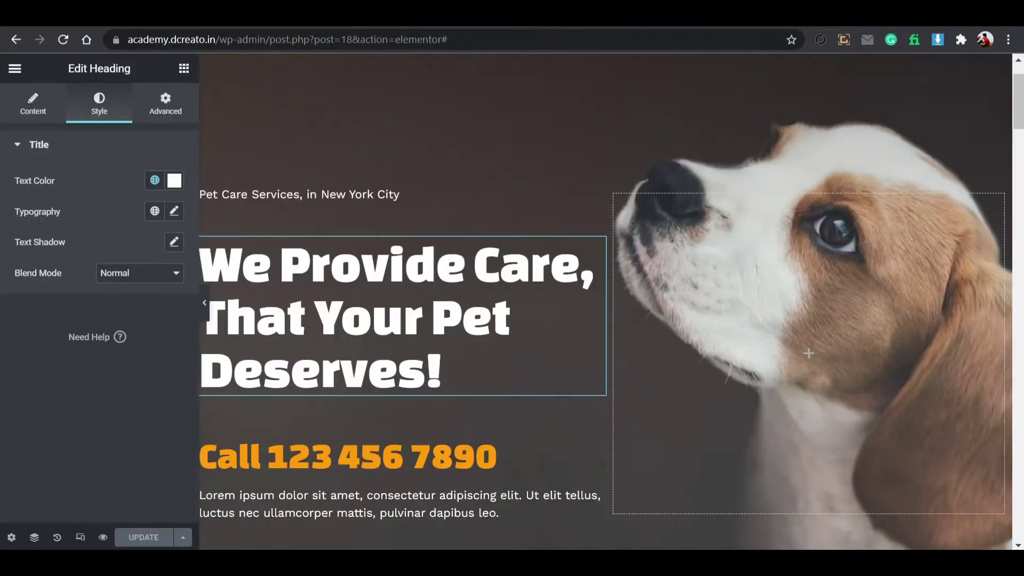
{"action": "key", "text": "ctrl+Tab"}
{"action": "key", "text": "ctrl+Tab"}
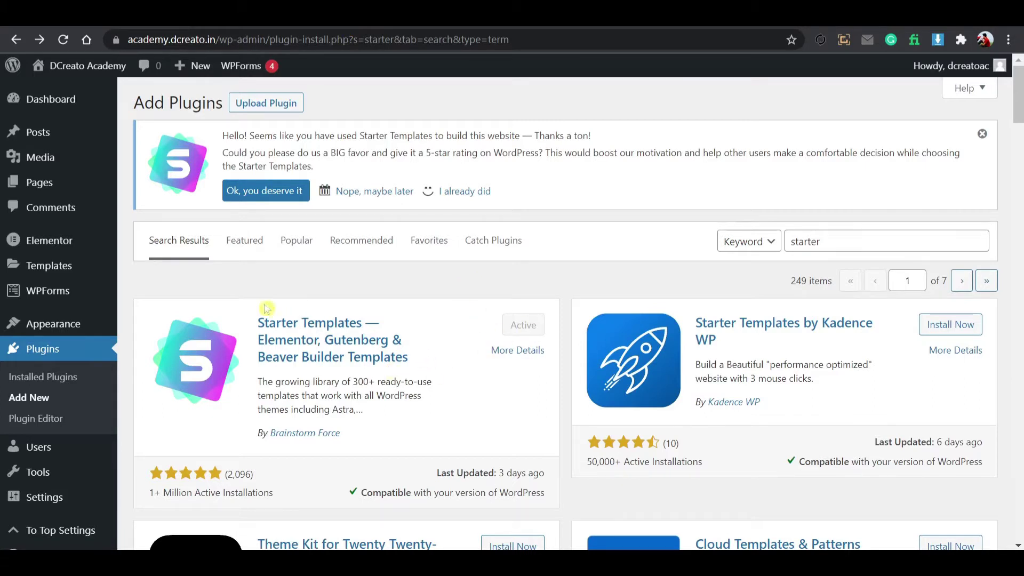
{"action": "left_click_drag", "start_coordinate": [256, 320], "coordinate": [434, 365]}
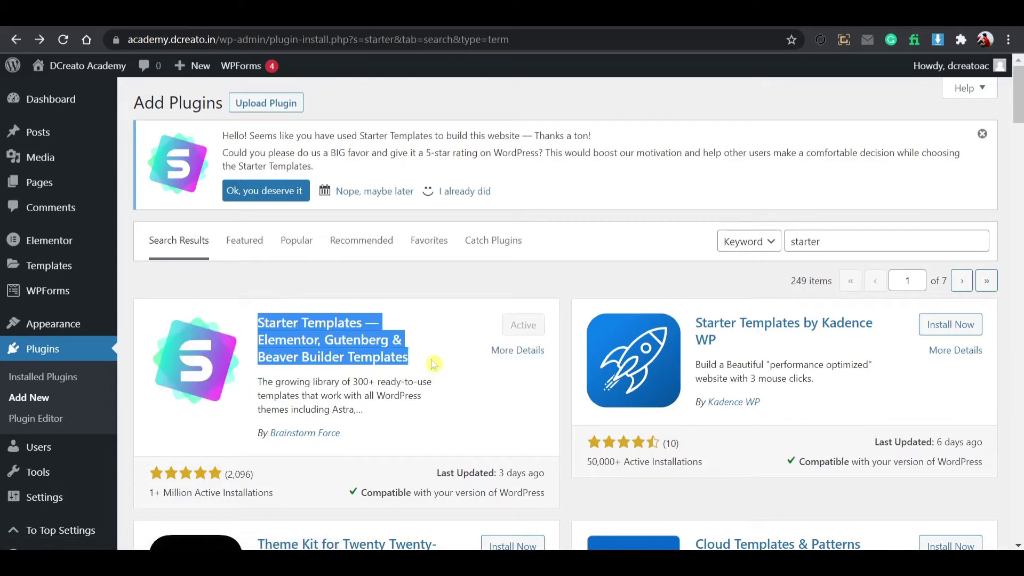
{"action": "left_click", "coordinate": [447, 405]}
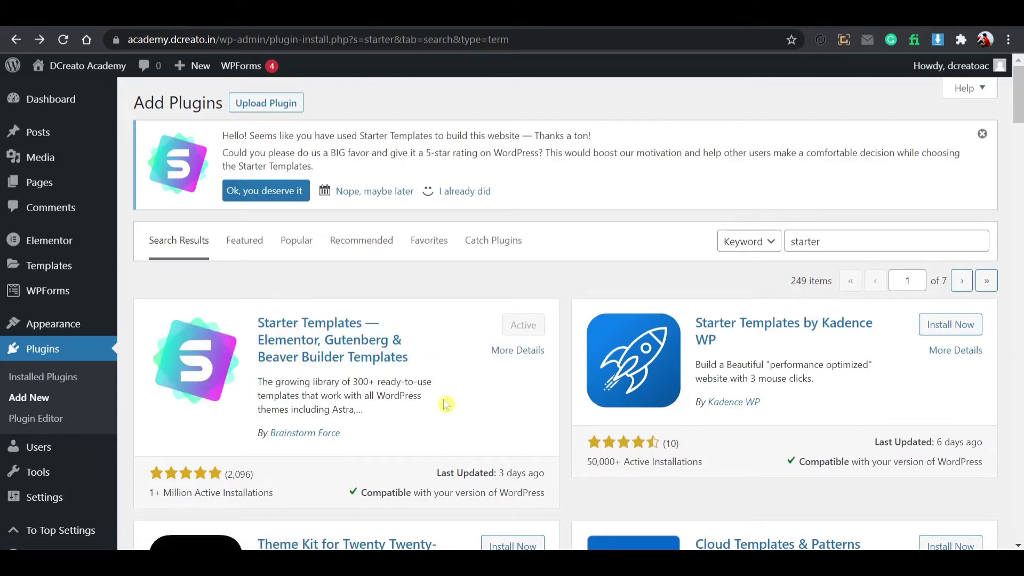
{"action": "left_click_drag", "start_coordinate": [452, 354], "coordinate": [256, 322]}
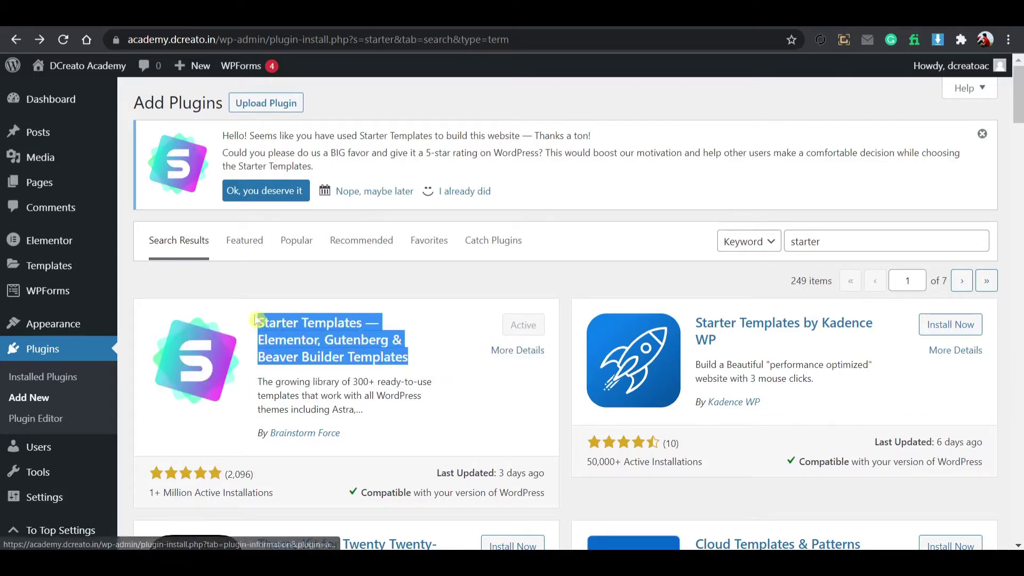
{"action": "left_click", "coordinate": [317, 295]}
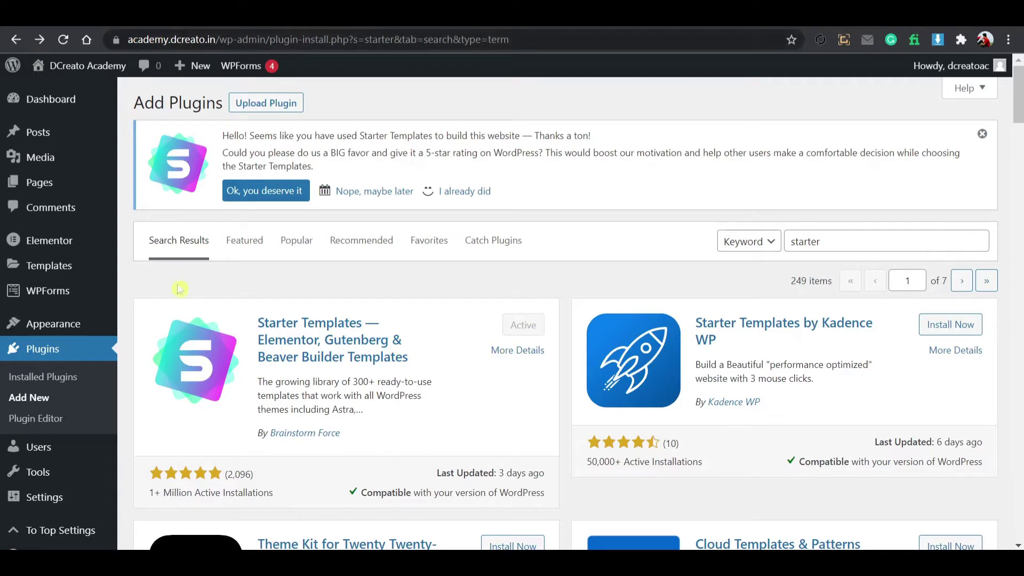
Open the WordPress dashboard home and look over its boxes.
{"action": "left_click", "coordinate": [67, 96]}
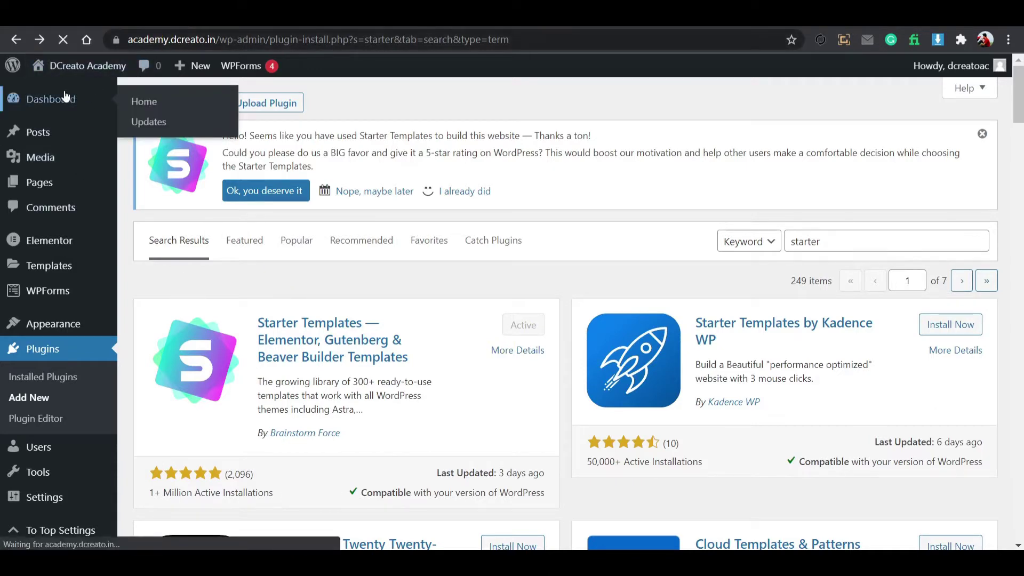
{"action": "scroll", "coordinate": [542, 379], "scroll_direction": "down", "scroll_amount": 15}
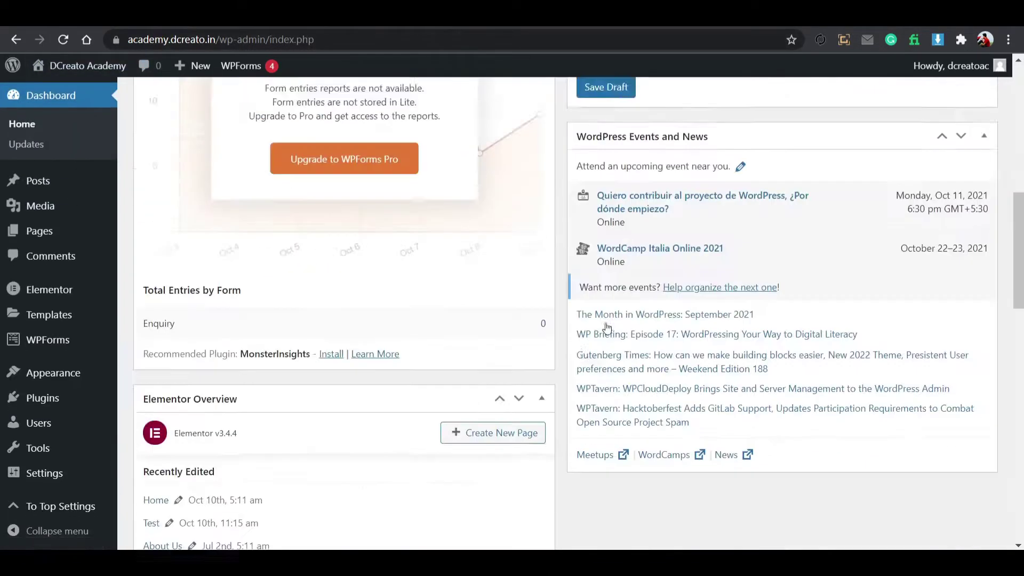
{"action": "scroll", "coordinate": [619, 343], "scroll_direction": "up", "scroll_amount": 15}
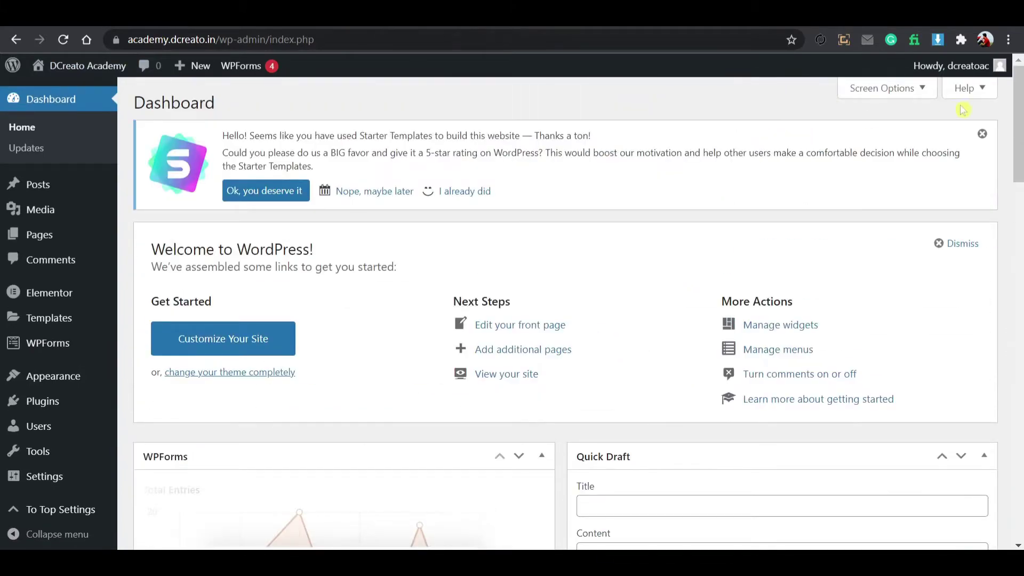
Hide the WPForms, Elementor Overview, At a Glance, Quick Draft, WordPress Events and News, and Welcome boxes on the dashboard.
{"action": "left_click", "coordinate": [896, 95]}
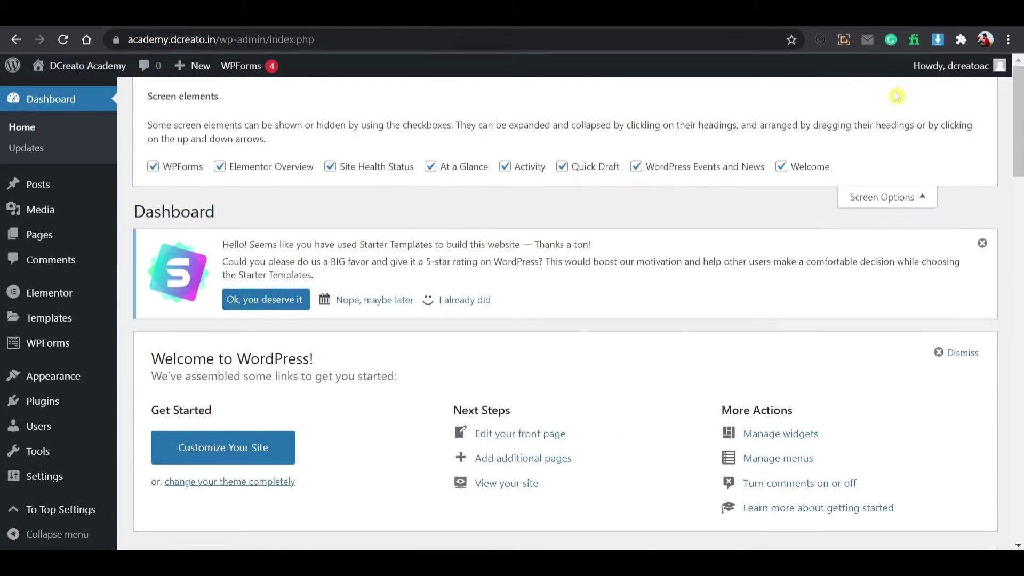
{"action": "left_click", "coordinate": [154, 168]}
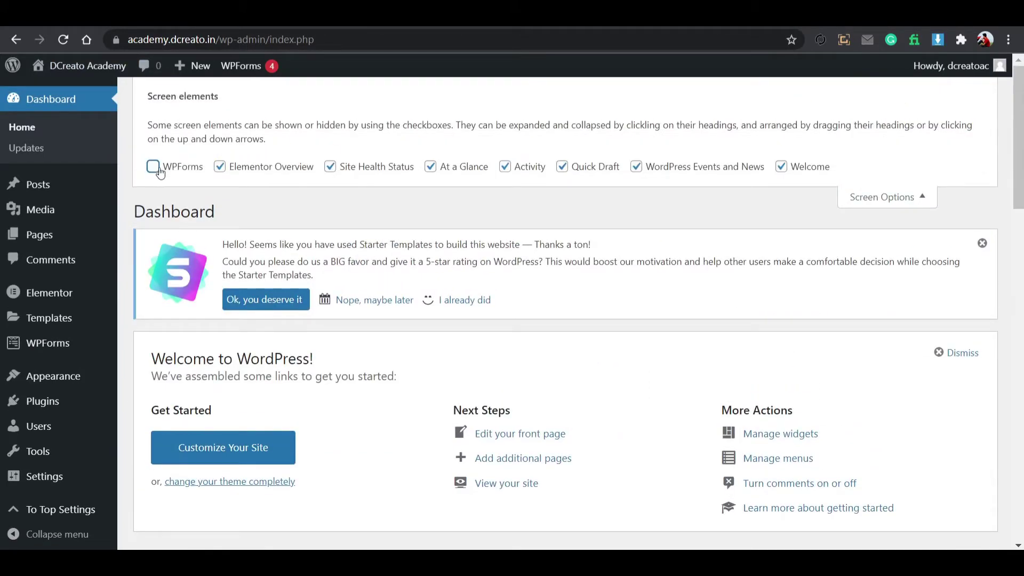
{"action": "left_click", "coordinate": [215, 170]}
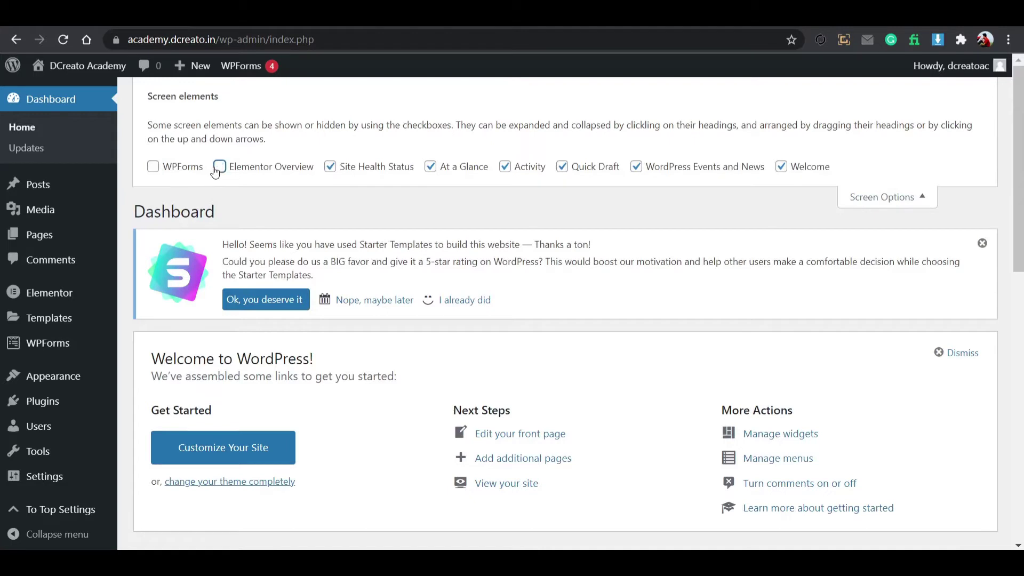
{"action": "left_click", "coordinate": [329, 168]}
{"action": "left_click", "coordinate": [328, 168]}
{"action": "left_click", "coordinate": [437, 170]}
{"action": "left_click", "coordinate": [563, 168]}
{"action": "left_click", "coordinate": [636, 167]}
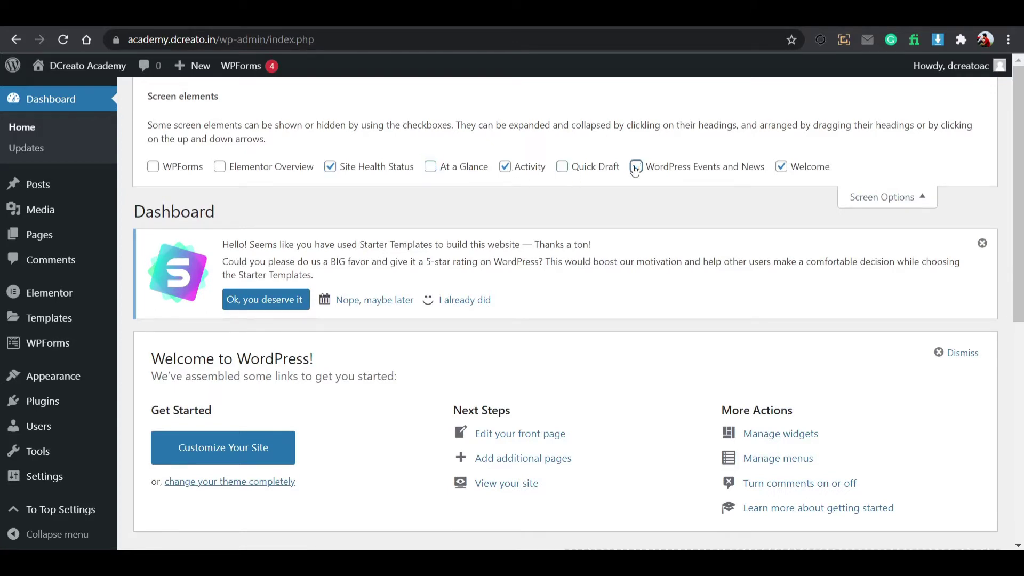
{"action": "left_click", "coordinate": [782, 168]}
{"action": "left_click", "coordinate": [865, 201]}
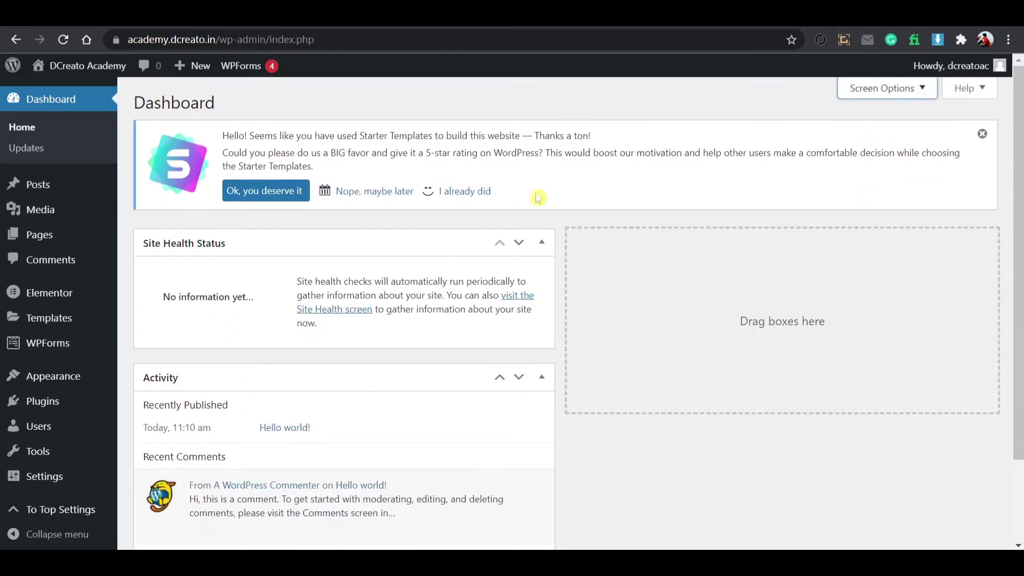
Move the Activity box into the empty column beside Site Health Status and dismiss the Starter Templates rating notice.
{"action": "left_click_drag", "start_coordinate": [461, 378], "coordinate": [991, 259]}
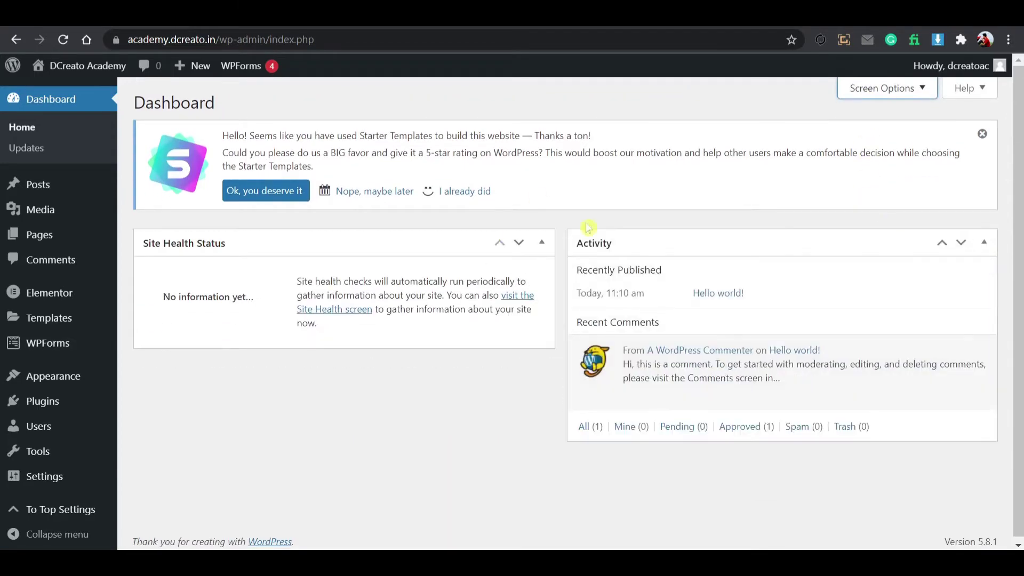
{"action": "left_click", "coordinate": [982, 134]}
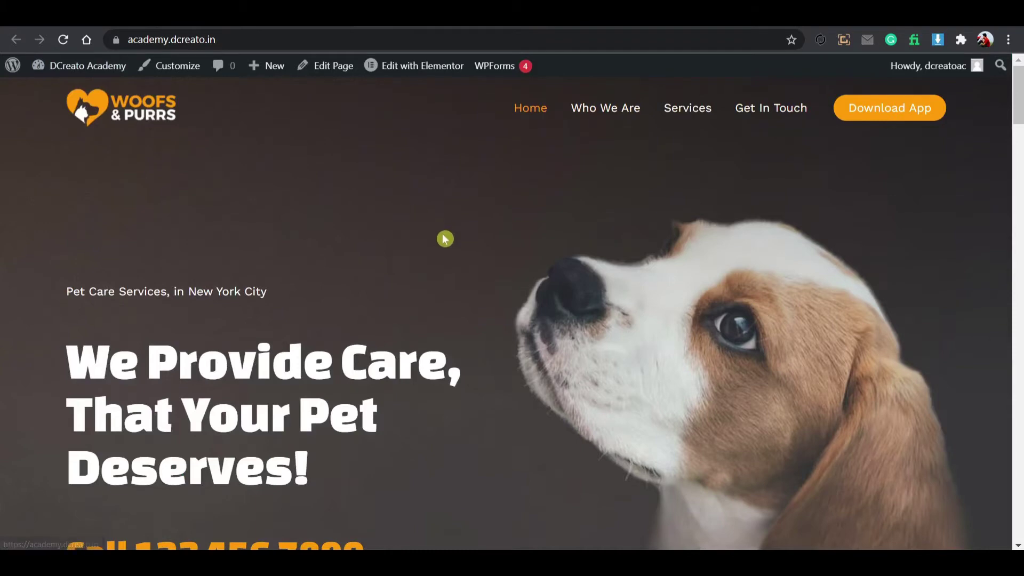
Reset the whole site with WP Reset's Site Reset, confirming with "reset", and reload the pet care homepage.
{"action": "scroll", "coordinate": [406, 213], "scroll_direction": "down", "scroll_amount": 5}
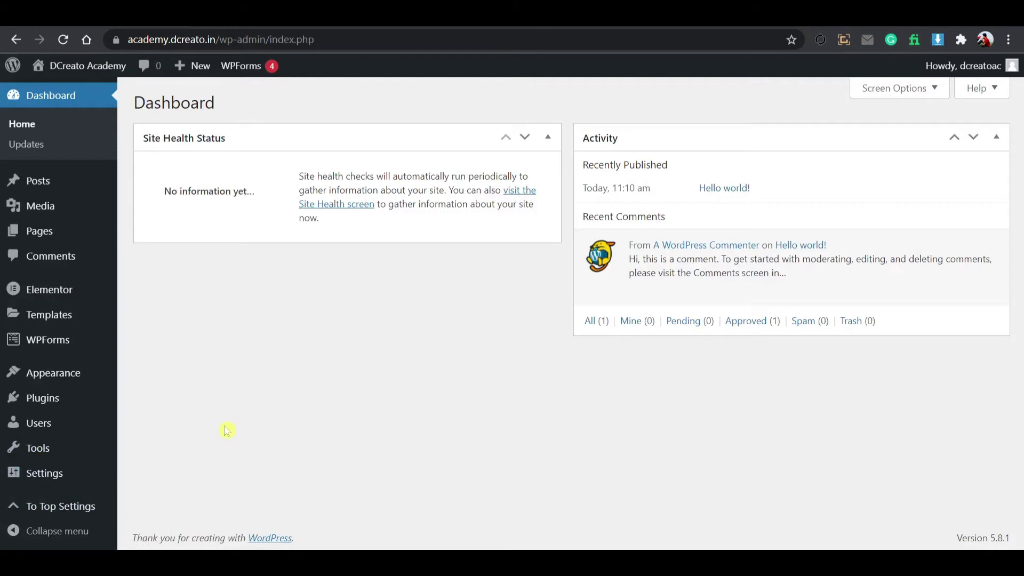
{"action": "mouse_move", "coordinate": [94, 448]}
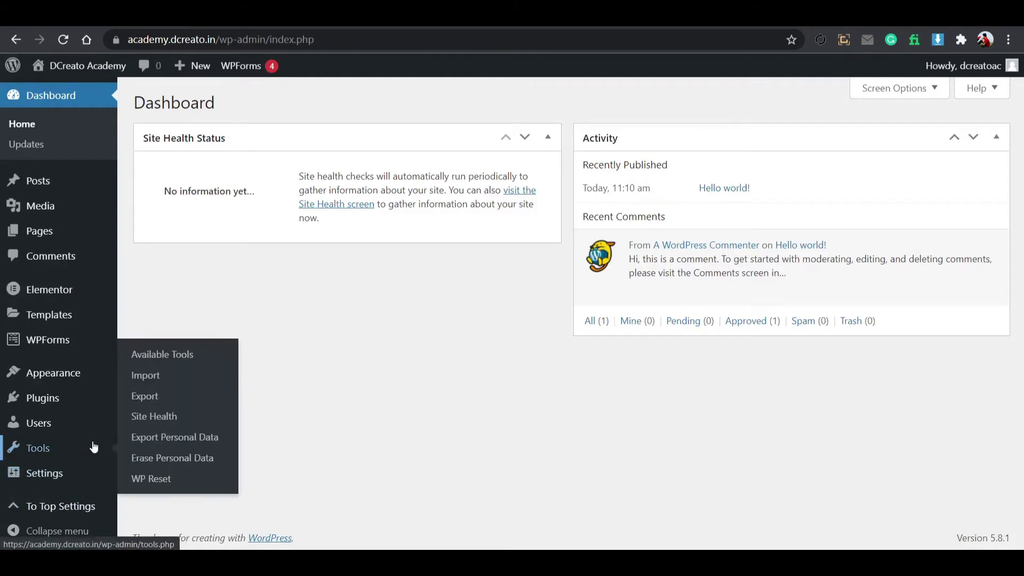
{"action": "left_click", "coordinate": [140, 478]}
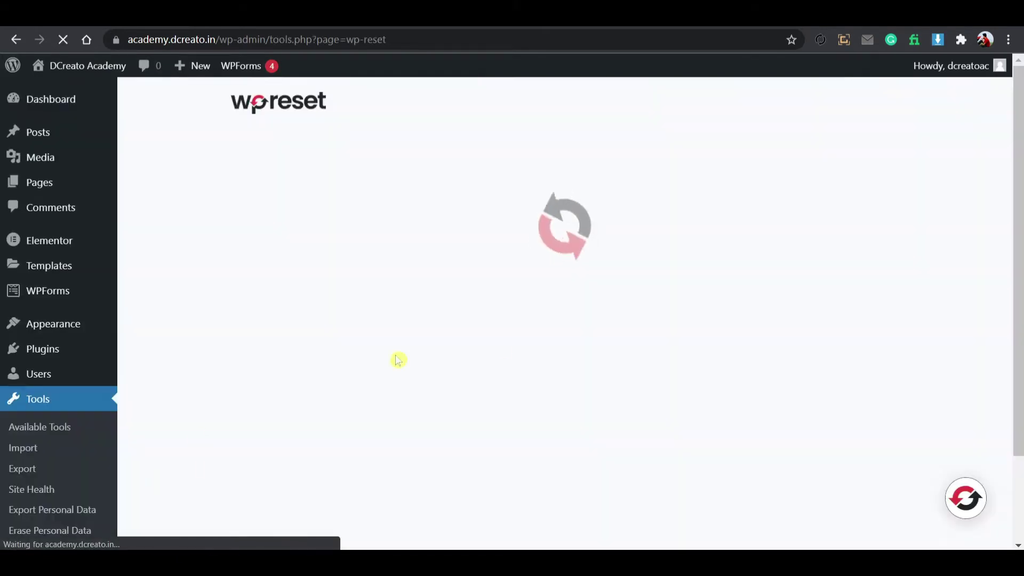
{"action": "scroll", "coordinate": [551, 347], "scroll_direction": "down", "scroll_amount": 20}
{"action": "scroll", "coordinate": [553, 339], "scroll_direction": "down", "scroll_amount": 5}
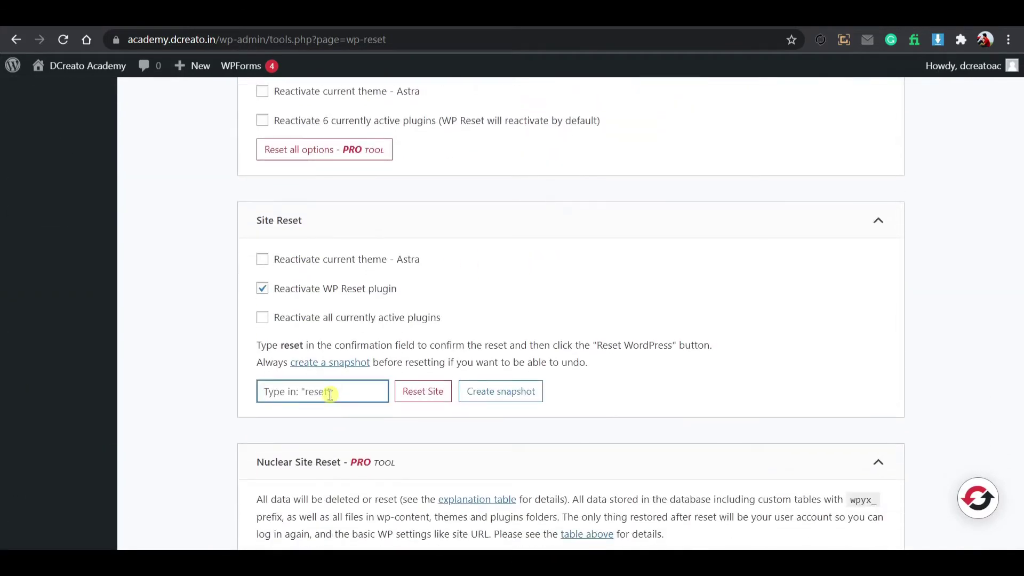
{"action": "type", "text": "reset"}
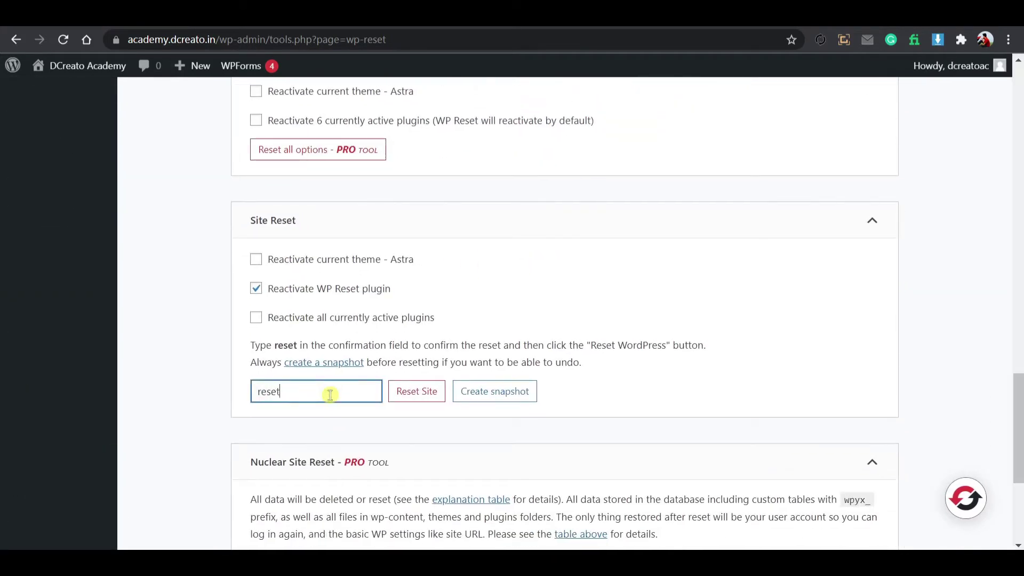
{"action": "left_click", "coordinate": [416, 391]}
{"action": "left_click", "coordinate": [436, 416]}
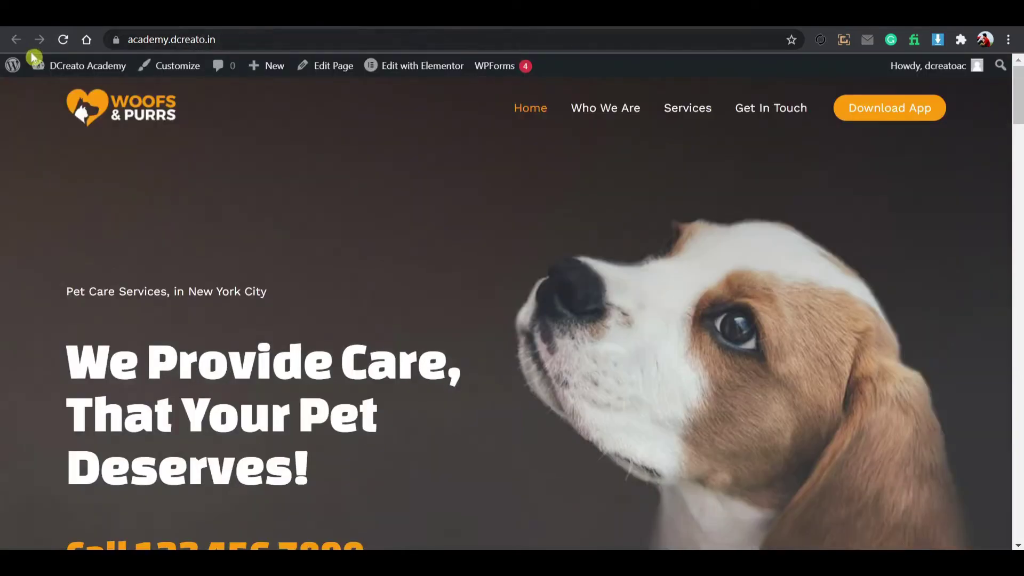
{"action": "left_click", "coordinate": [63, 40]}
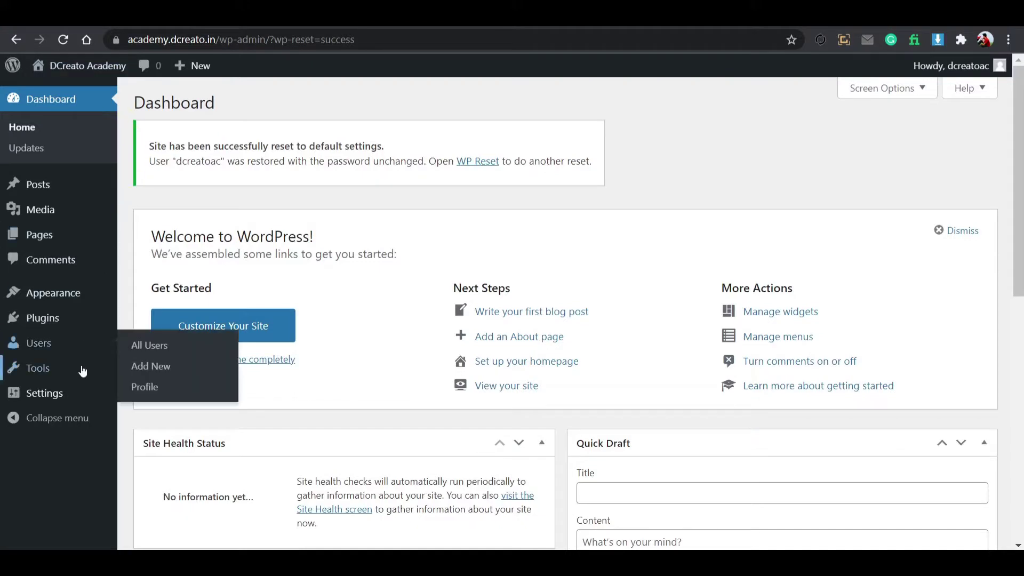
Search for "astra" among the themes available to add and activate the Astra theme.
{"action": "mouse_move", "coordinate": [83, 371]}
{"action": "mouse_move", "coordinate": [69, 300]}
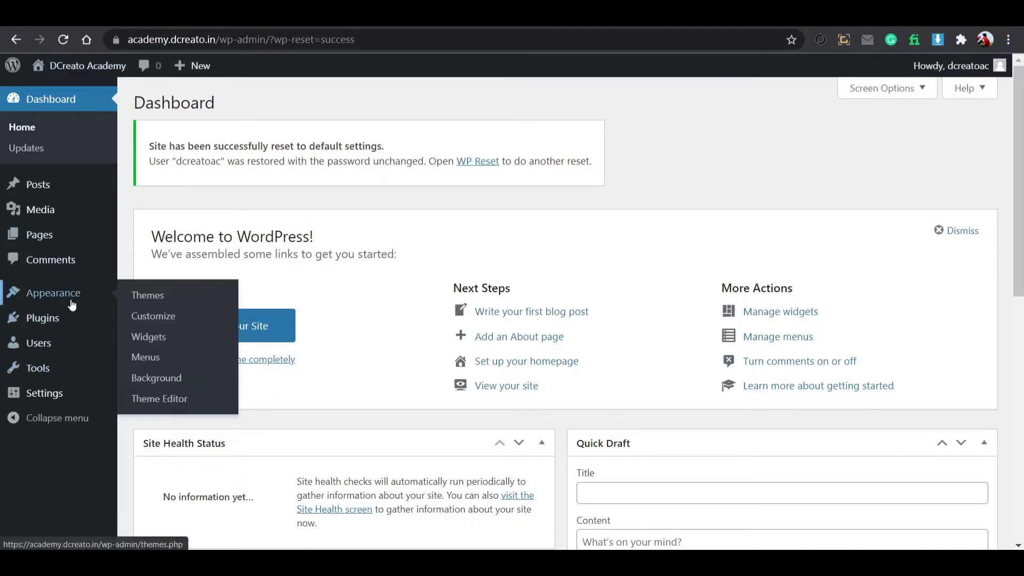
{"action": "left_click", "coordinate": [138, 295]}
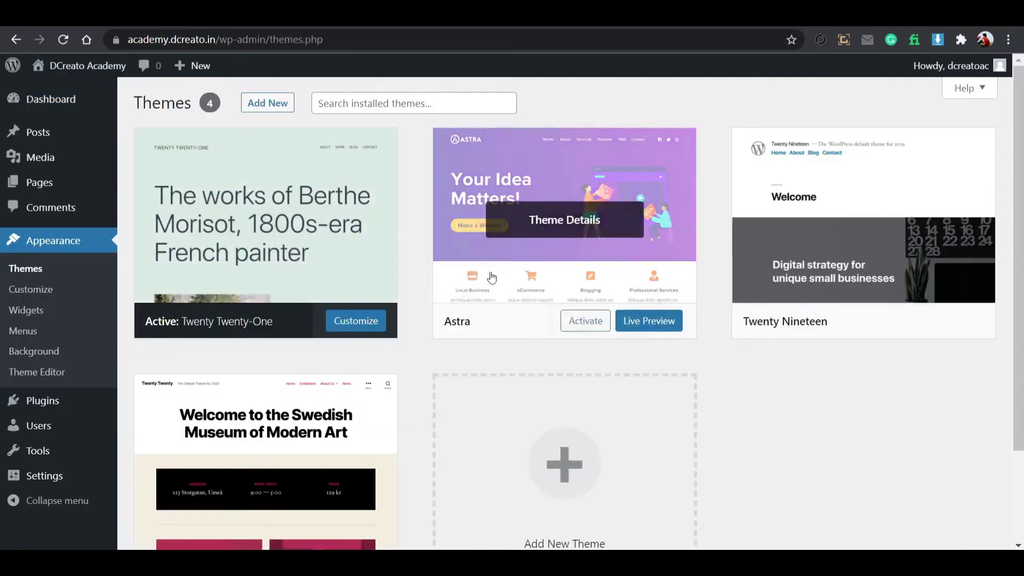
{"action": "mouse_move", "coordinate": [565, 253]}
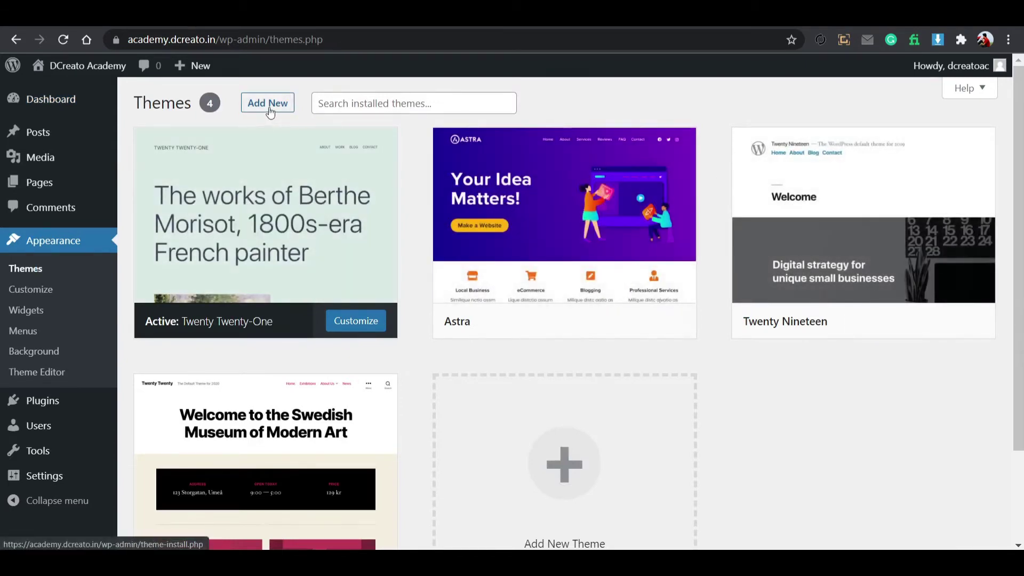
{"action": "left_click", "coordinate": [291, 107]}
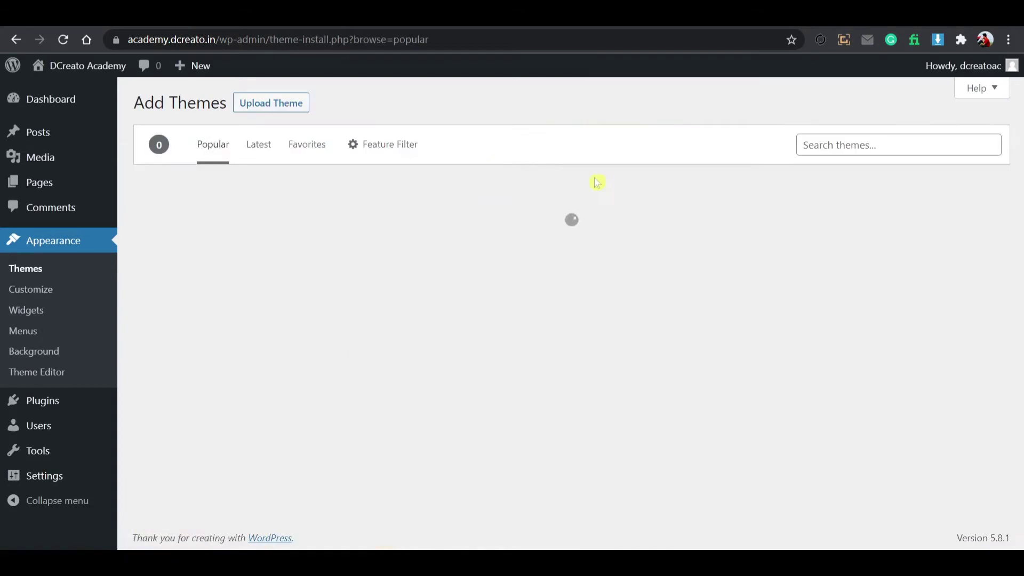
{"action": "left_click", "coordinate": [855, 147]}
{"action": "type", "text": "as"}
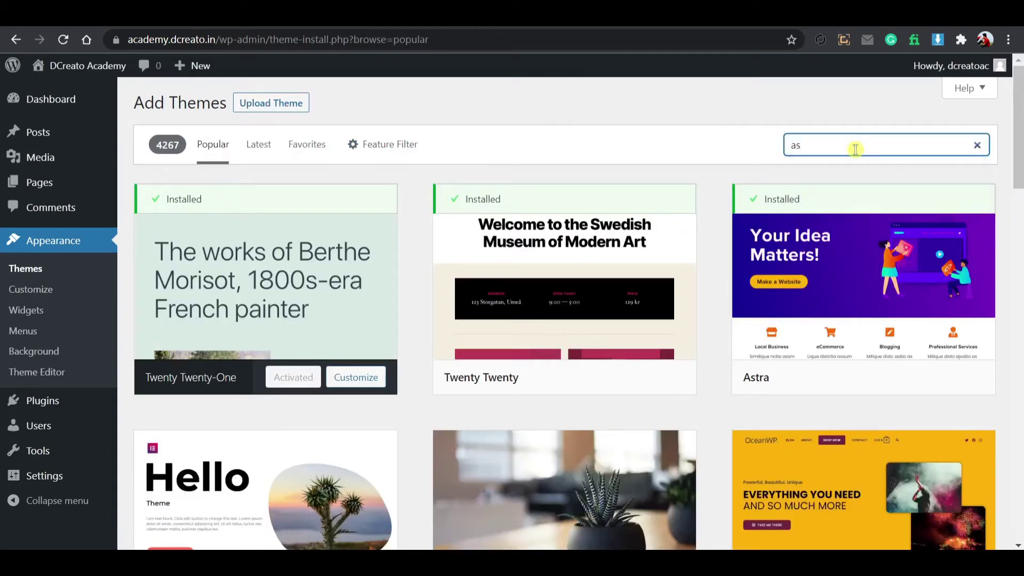
{"action": "type", "text": "tra"}
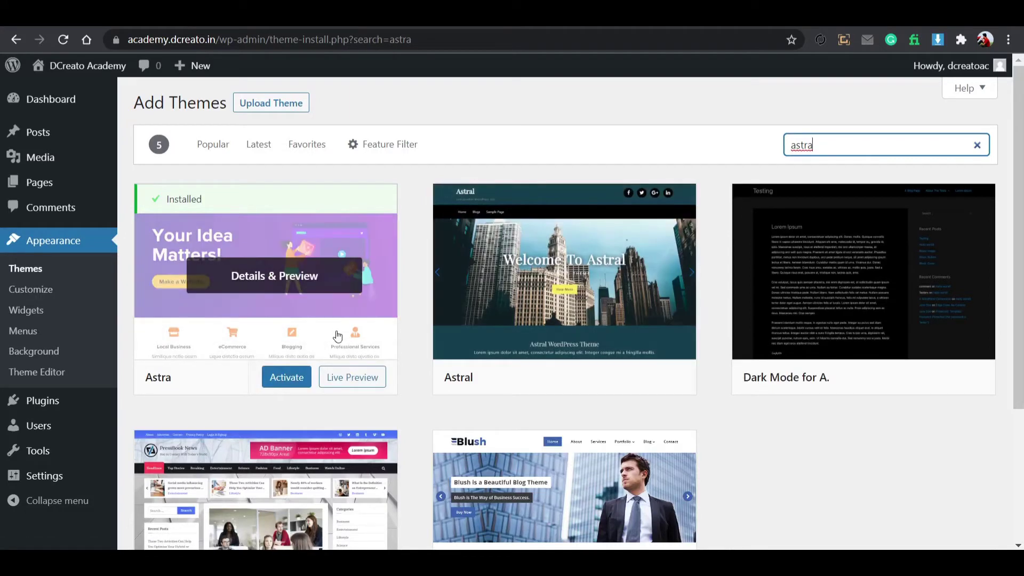
{"action": "left_click", "coordinate": [288, 379]}
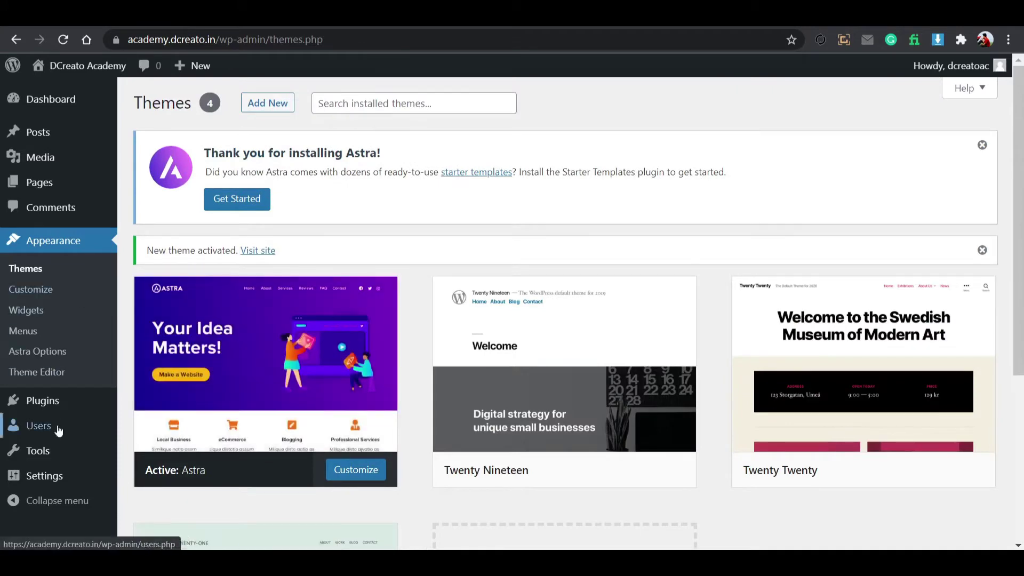
Search for "elementor" among the plugins available to add and look over the Elementor plugin and its addons.
{"action": "mouse_move", "coordinate": [64, 404]}
{"action": "left_click", "coordinate": [133, 424]}
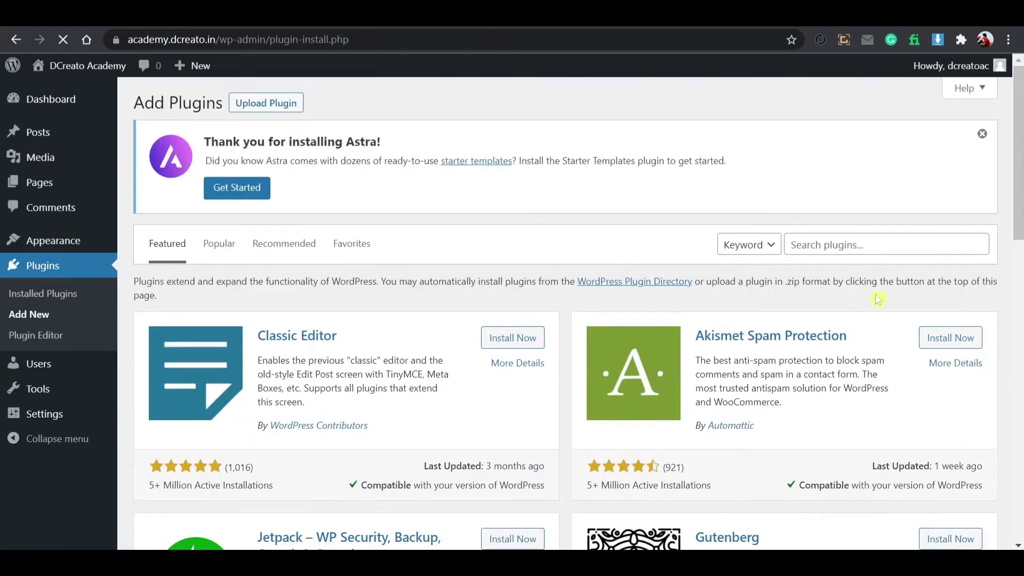
{"action": "left_click", "coordinate": [824, 246]}
{"action": "left_click", "coordinate": [821, 311]}
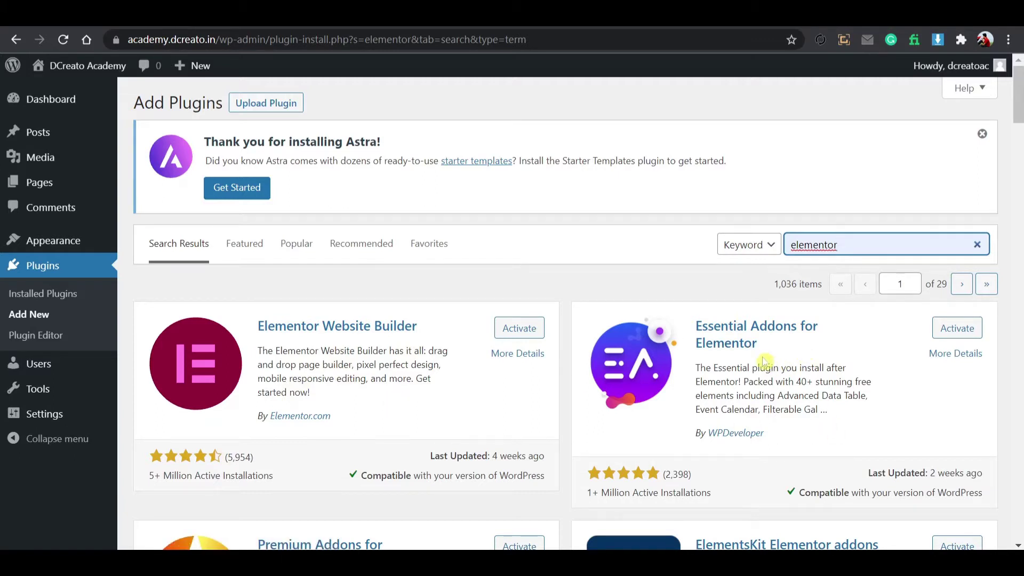
{"action": "scroll", "coordinate": [765, 361], "scroll_direction": "down", "scroll_amount": 4}
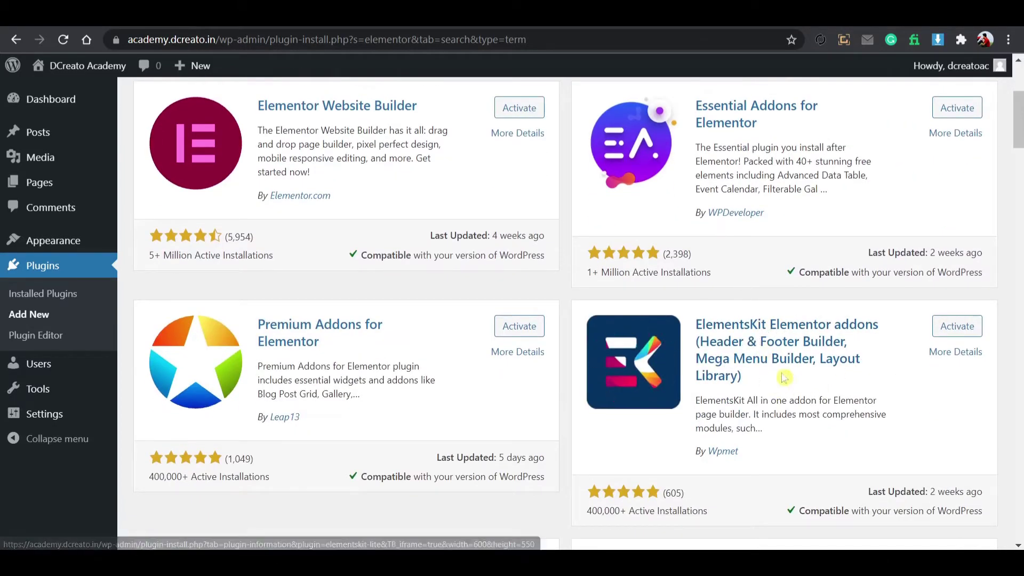
{"action": "scroll", "coordinate": [781, 372], "scroll_direction": "up", "scroll_amount": 4}
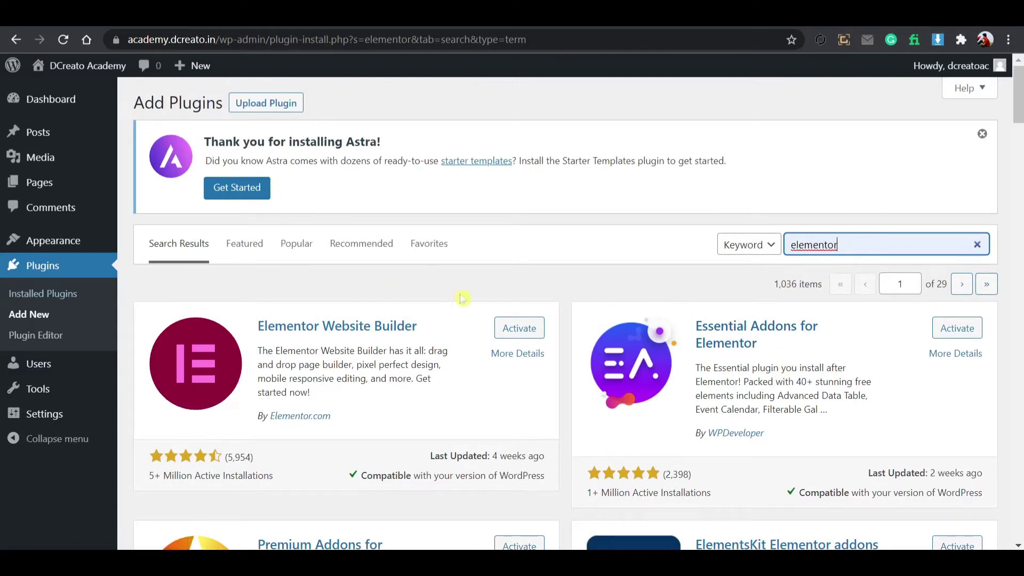
Search the plugins for "starter", activate Starter Templates by Brainstorm Force, and find its entry in the installed plugins list.
{"action": "left_click", "coordinate": [979, 246]}
{"action": "left_click", "coordinate": [892, 238]}
{"action": "type", "text": "starter"}
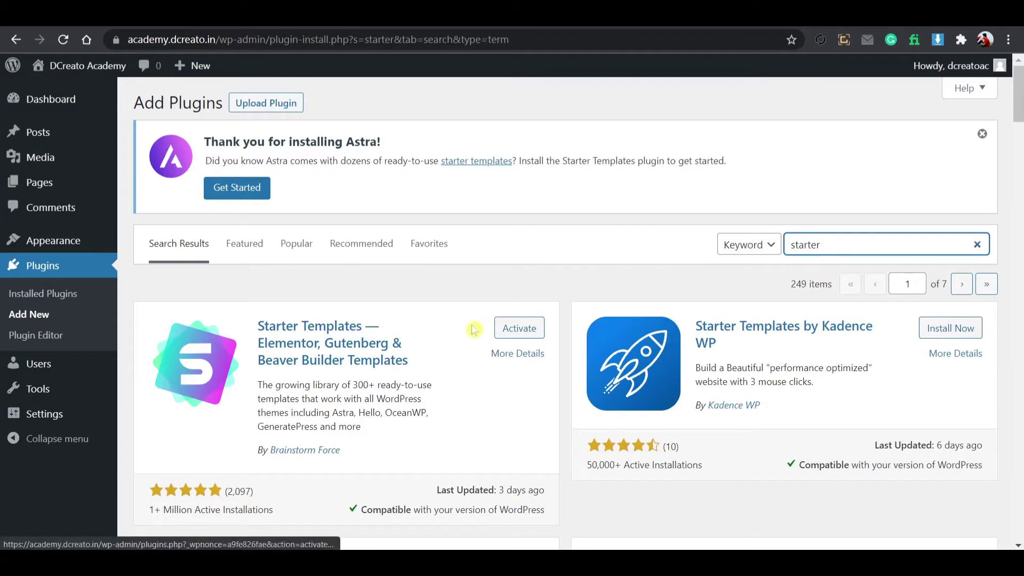
{"action": "left_click", "coordinate": [517, 329]}
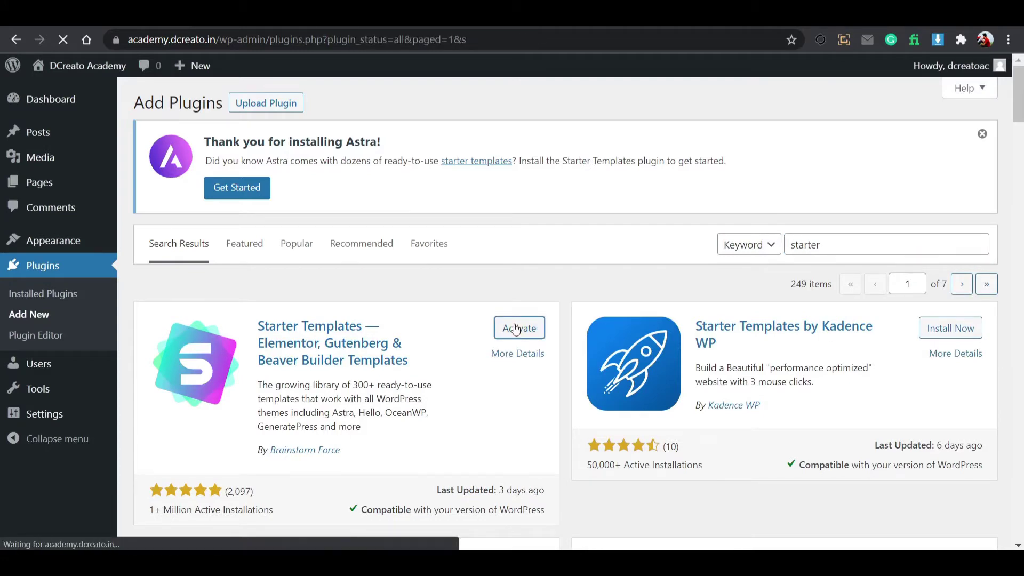
{"action": "scroll", "coordinate": [427, 305], "scroll_direction": "down", "scroll_amount": 10}
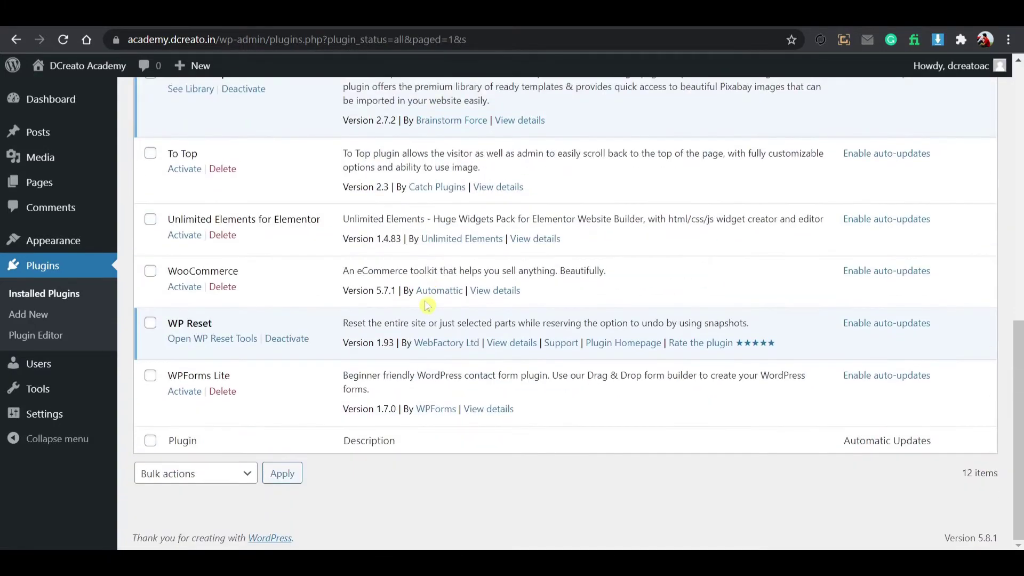
{"action": "scroll", "coordinate": [427, 305], "scroll_direction": "up", "scroll_amount": 3}
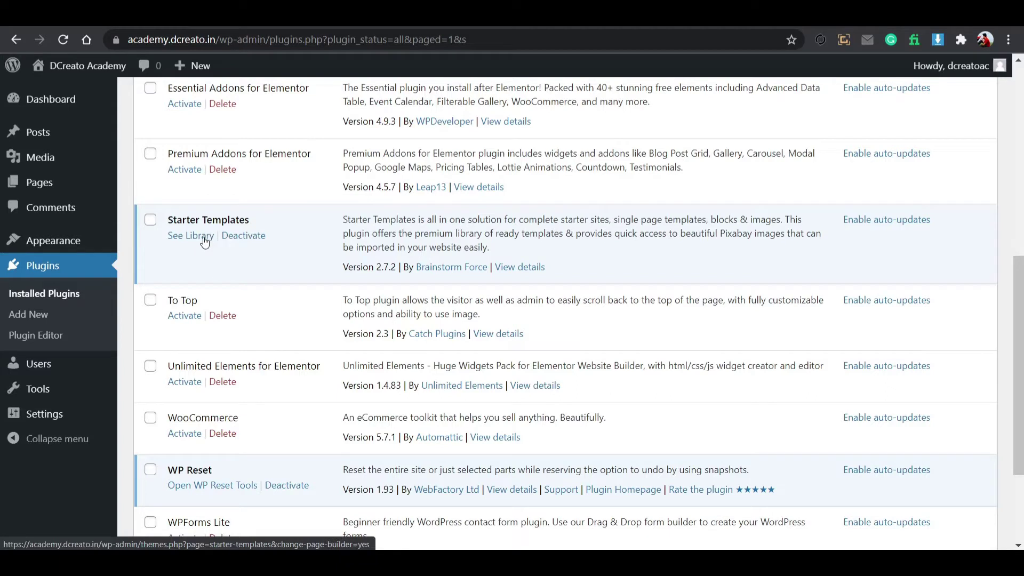
Find the Pet Services site in the Starter Templates library with the search "pet" and preview its About Us and Home pages.
{"action": "mouse_move", "coordinate": [95, 252]}
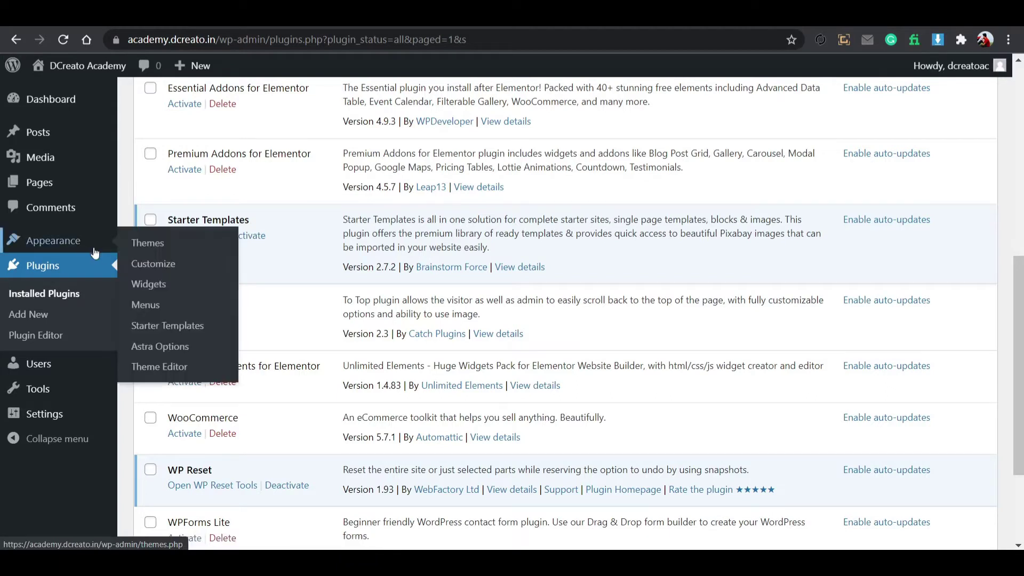
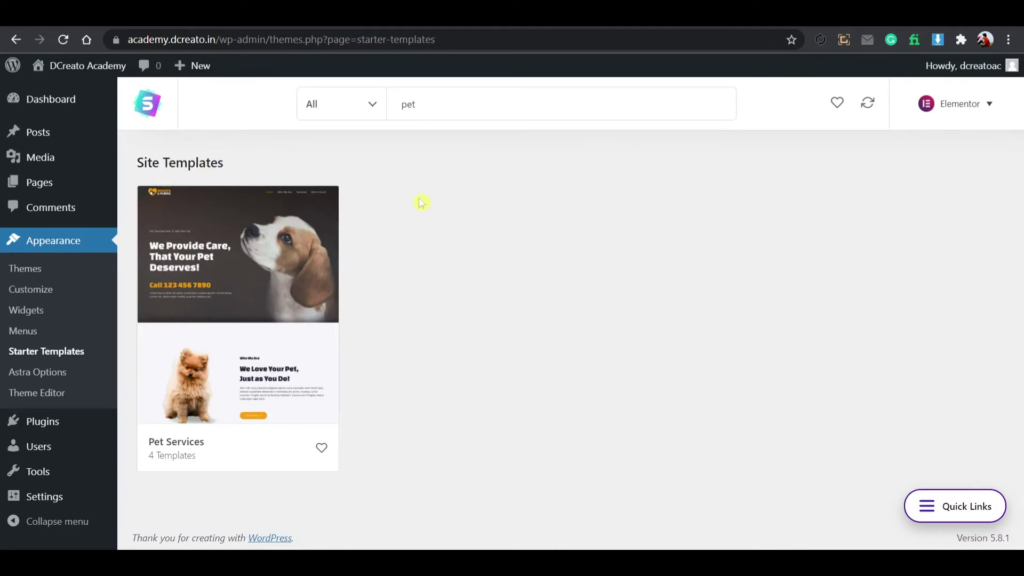
{"action": "left_click", "coordinate": [229, 383]}
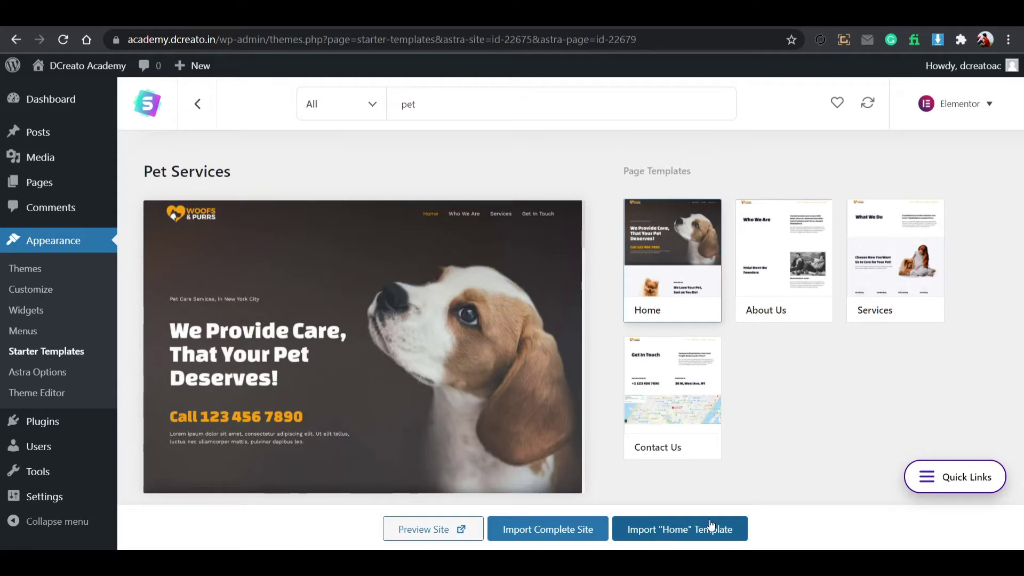
{"action": "left_click", "coordinate": [775, 305]}
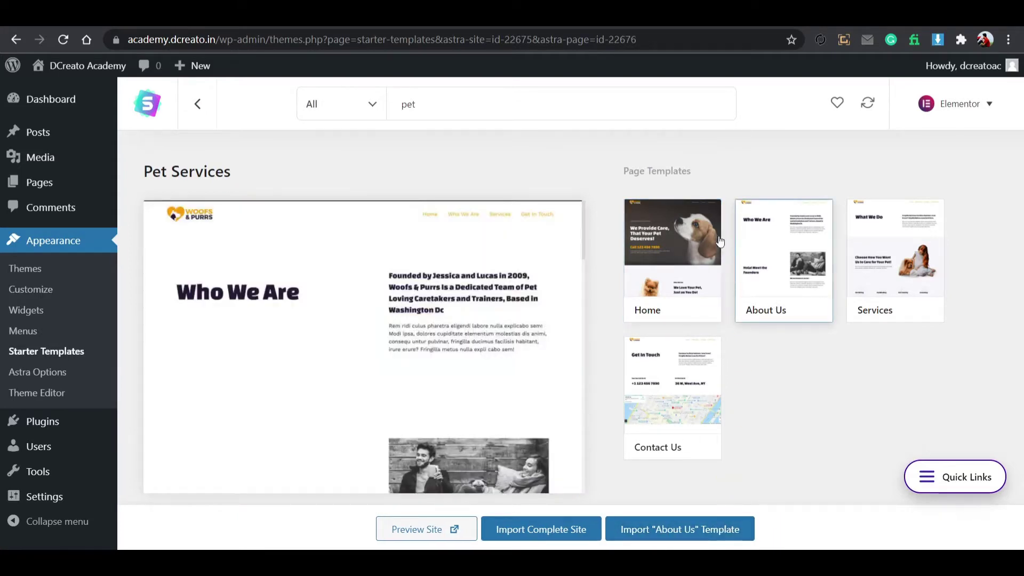
{"action": "left_click", "coordinate": [703, 235]}
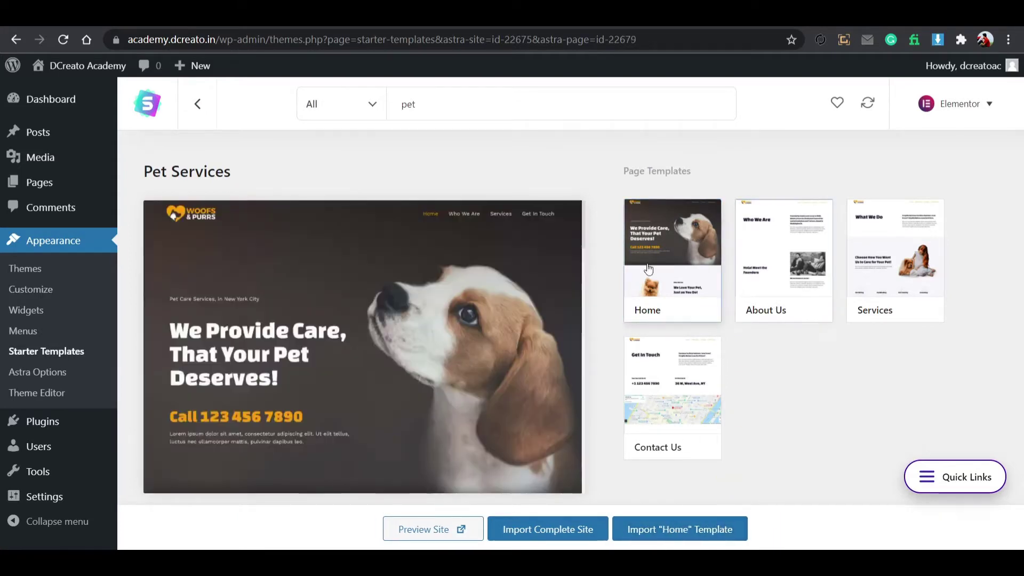
Import the complete Pet Services site, choosing Intermediate as WordPress level, selecting who the website is for, and skipping the contact details.
{"action": "left_click", "coordinate": [557, 535]}
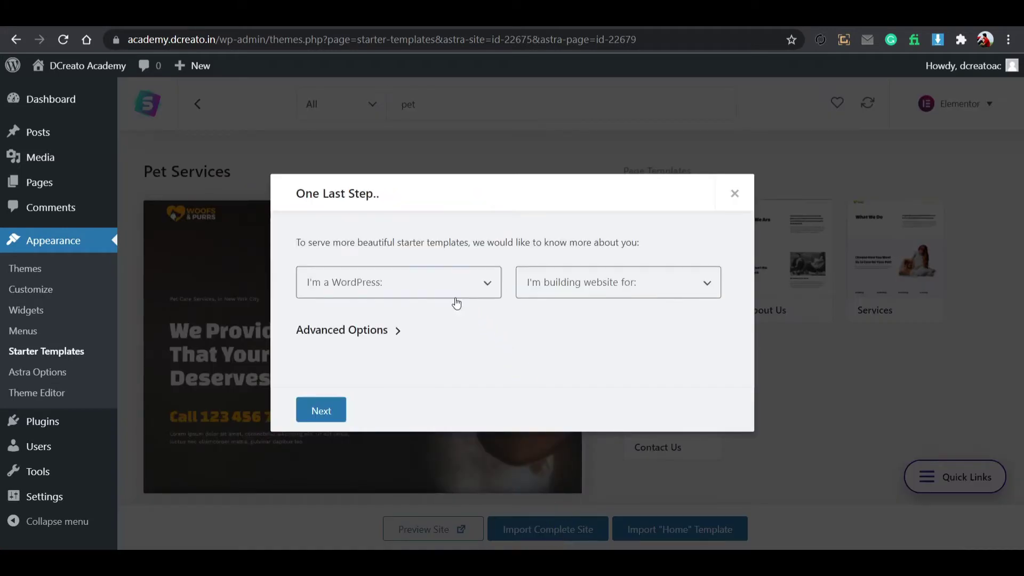
{"action": "left_click", "coordinate": [433, 274]}
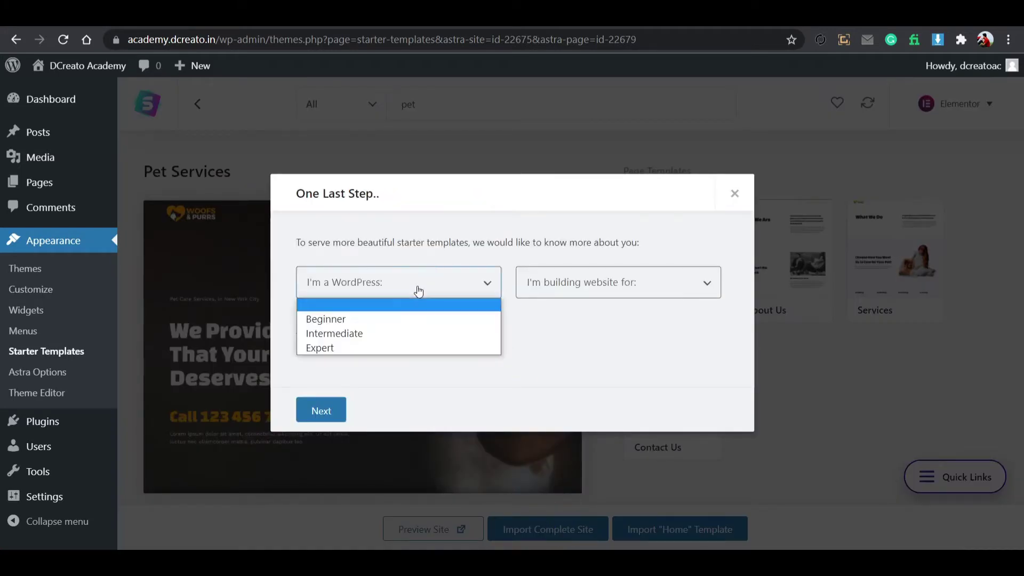
{"action": "left_click", "coordinate": [378, 333]}
{"action": "left_click", "coordinate": [624, 278]}
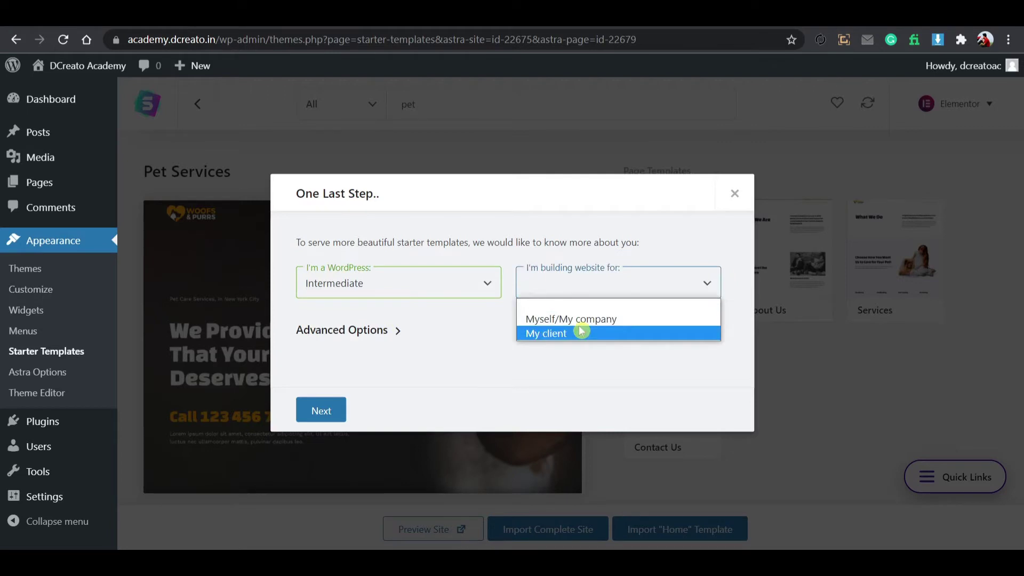
{"action": "left_click", "coordinate": [581, 323]}
{"action": "left_click", "coordinate": [336, 412]}
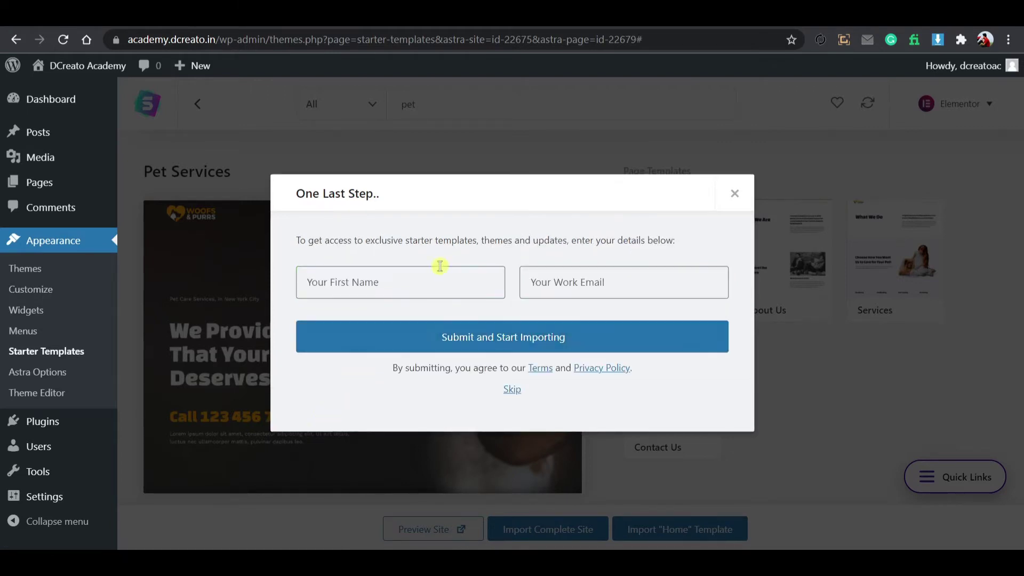
{"action": "left_click", "coordinate": [519, 391]}
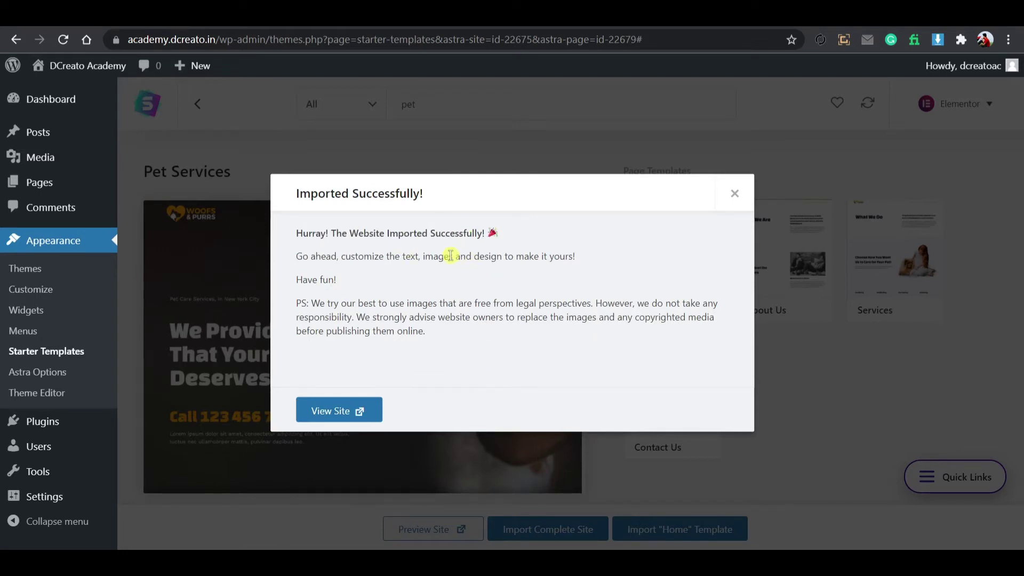
View the imported pet care site and look through the sections of its homepage.
{"action": "left_click", "coordinate": [348, 407]}
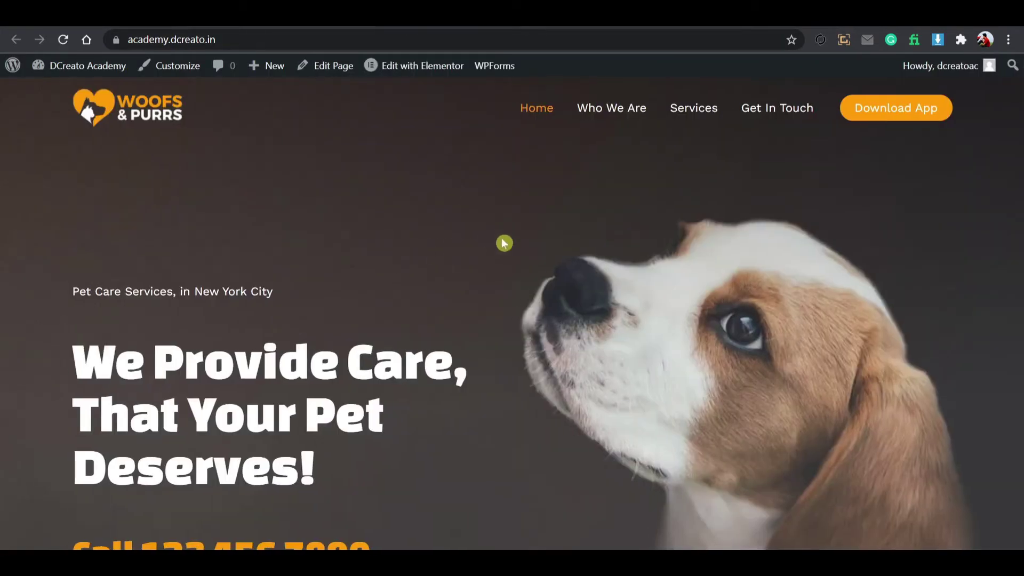
{"action": "scroll", "coordinate": [481, 217], "scroll_direction": "down", "scroll_amount": 1}
{"action": "scroll", "coordinate": [480, 217], "scroll_direction": "down", "scroll_amount": 20}
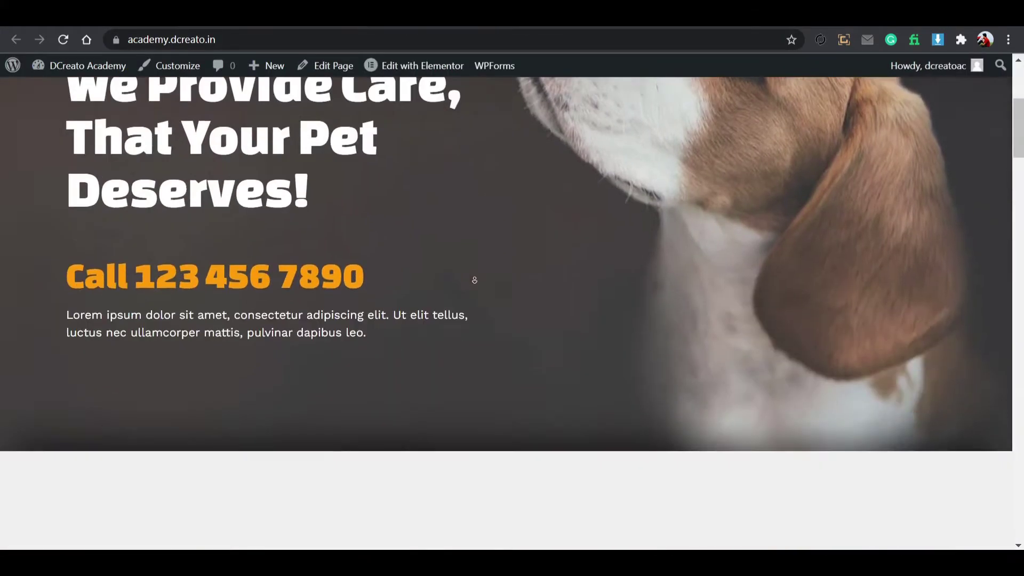
{"action": "scroll", "coordinate": [491, 252], "scroll_direction": "down", "scroll_amount": 20}
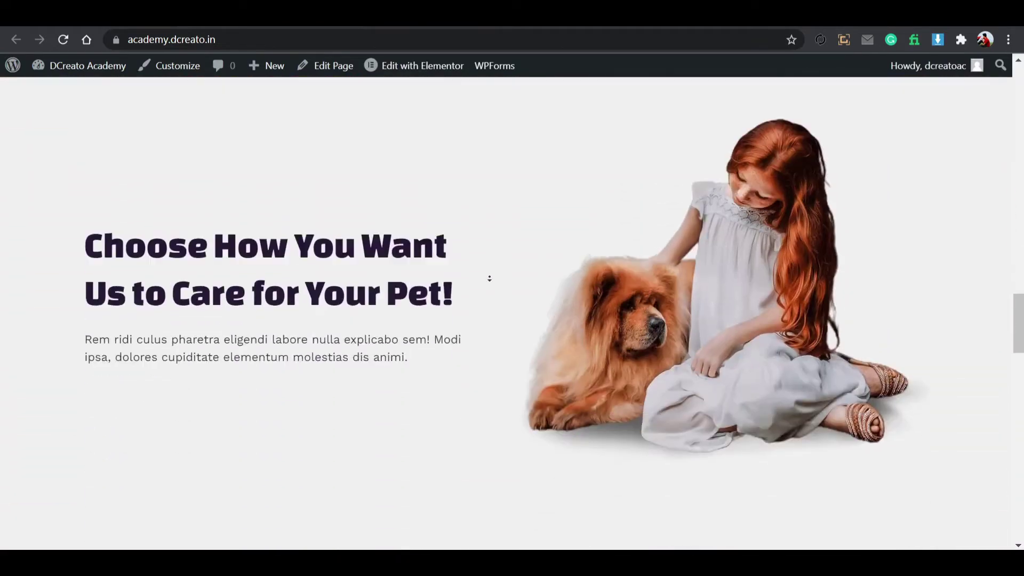
View the Who We Are, Services and Get In Touch pages of the imported pet care site.
{"action": "scroll", "coordinate": [491, 277], "scroll_direction": "up", "scroll_amount": 15}
{"action": "scroll", "coordinate": [493, 273], "scroll_direction": "up", "scroll_amount": 20}
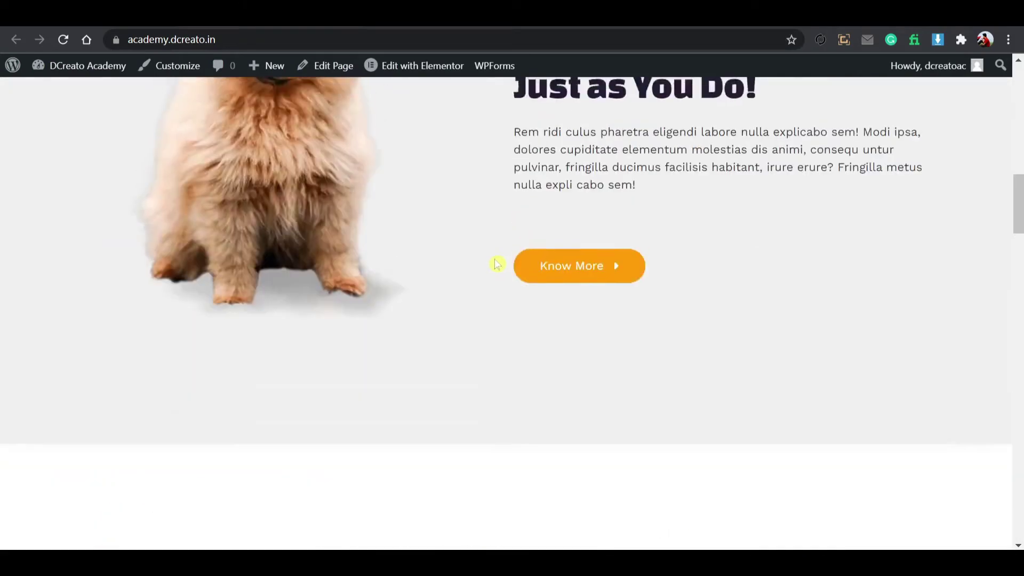
{"action": "left_click", "coordinate": [632, 121]}
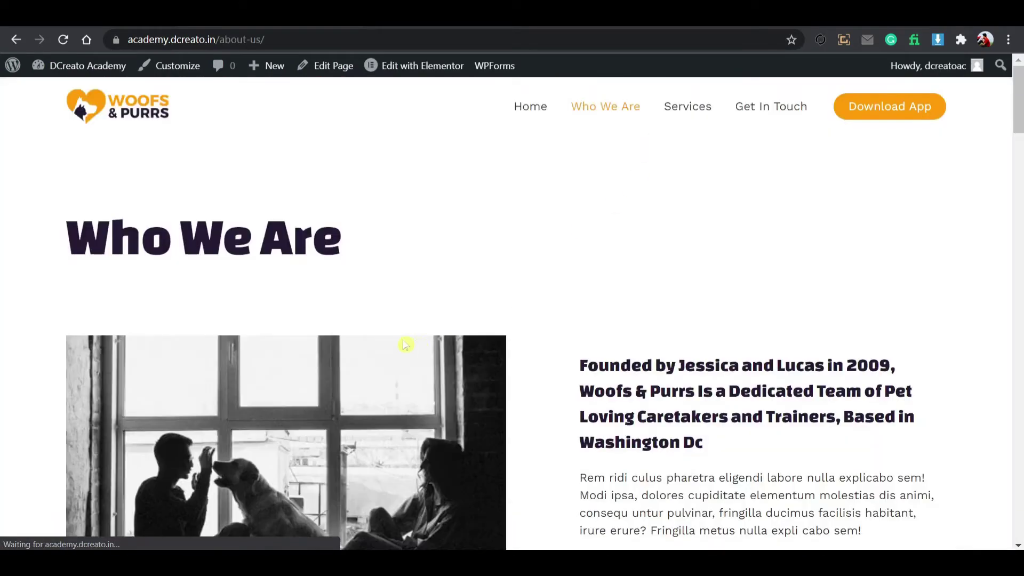
{"action": "scroll", "coordinate": [381, 340], "scroll_direction": "down", "scroll_amount": 10}
{"action": "scroll", "coordinate": [381, 340], "scroll_direction": "down", "scroll_amount": 5}
{"action": "scroll", "coordinate": [389, 343], "scroll_direction": "up", "scroll_amount": 15}
{"action": "left_click", "coordinate": [709, 122]}
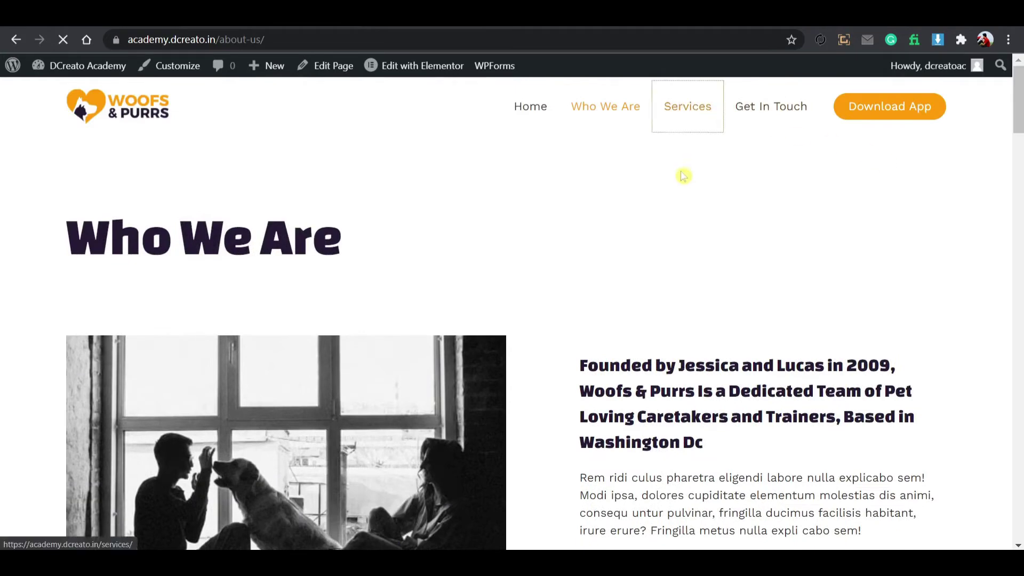
{"action": "left_click", "coordinate": [778, 124]}
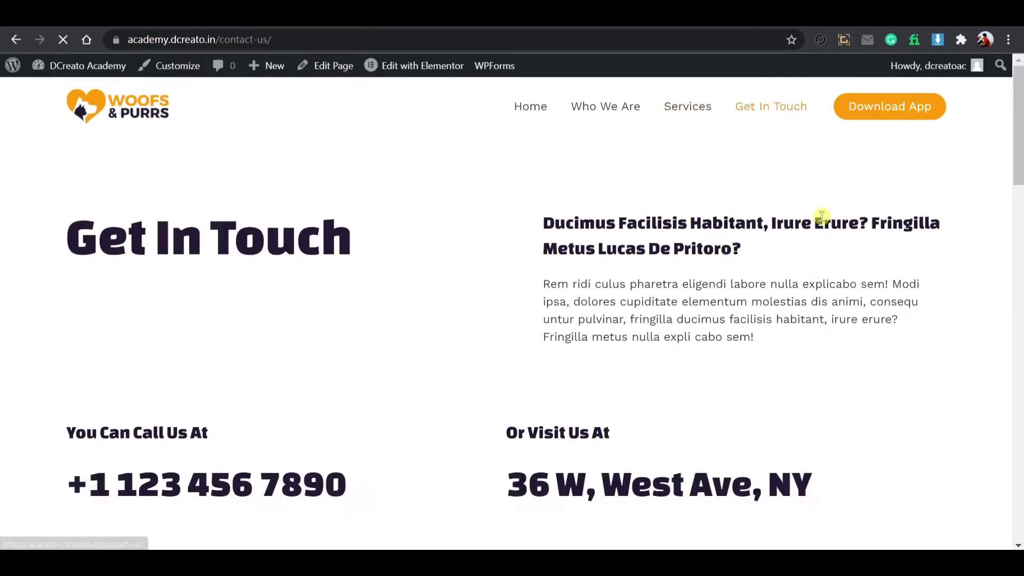
{"action": "left_click", "coordinate": [93, 116]}
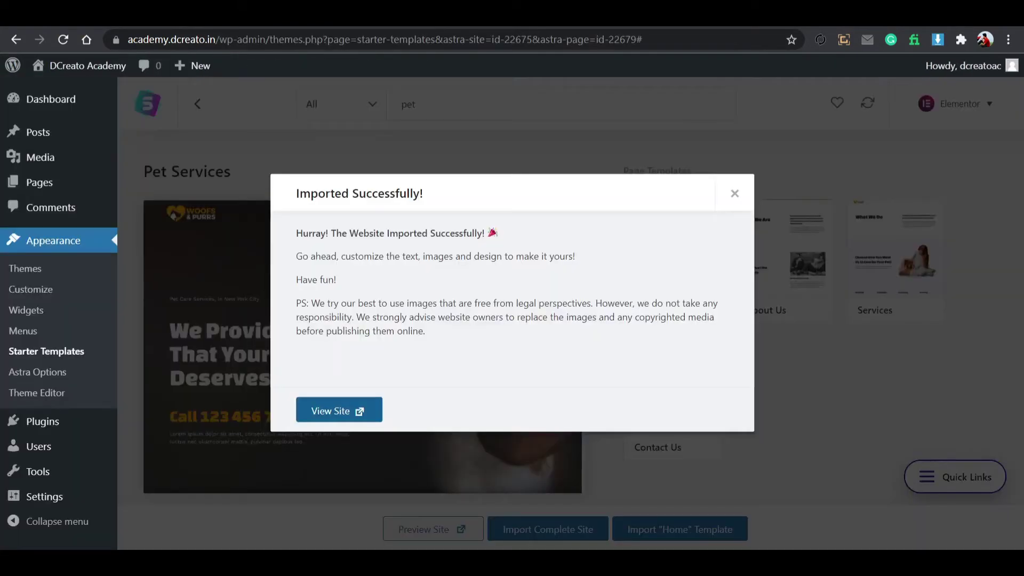
Close the import message, set the site tagline to "welcome to my pet shop" in the general settings, and save the changes.
{"action": "left_click", "coordinate": [735, 193]}
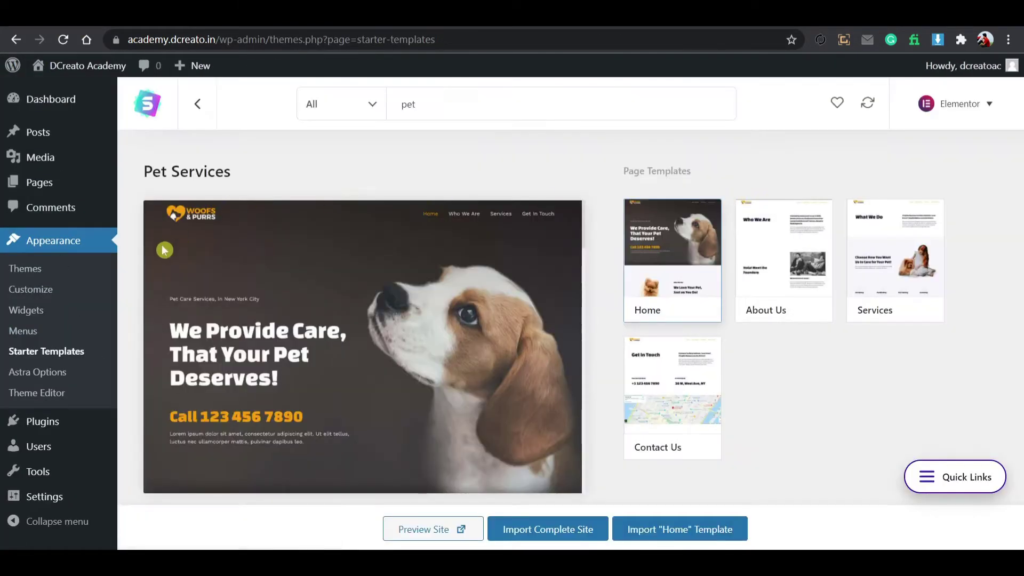
{"action": "mouse_move", "coordinate": [77, 485]}
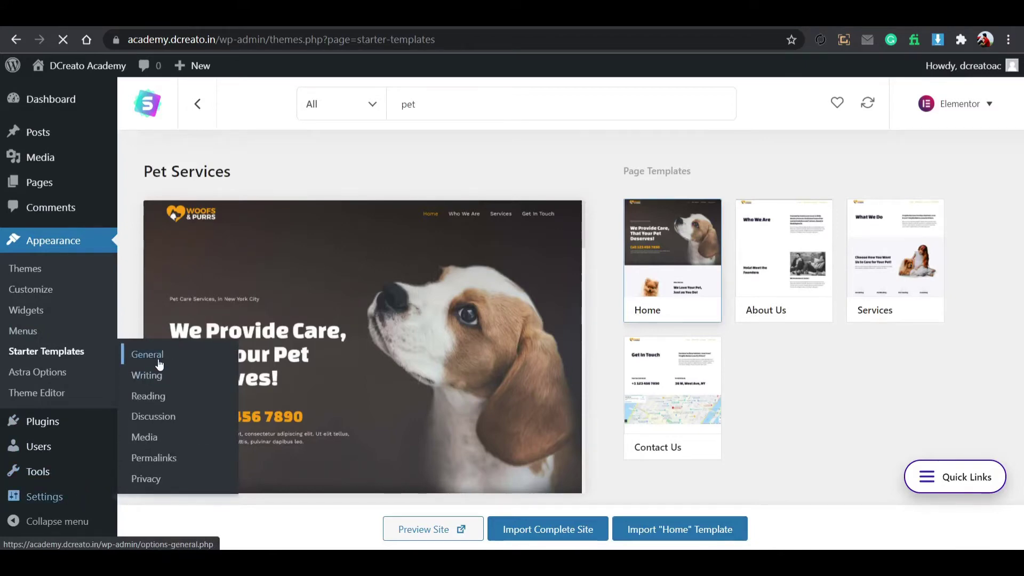
{"action": "left_click", "coordinate": [159, 364]}
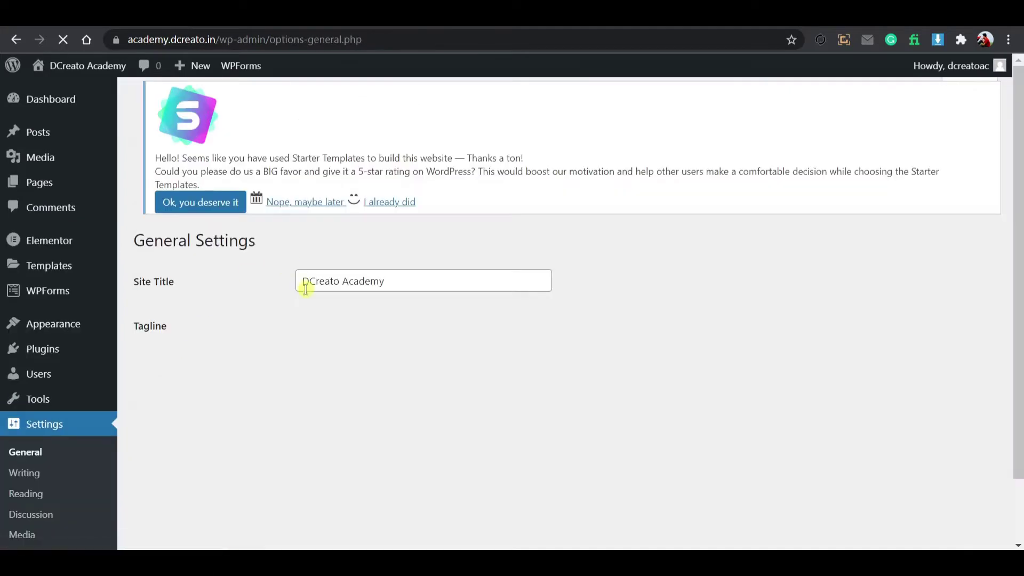
{"action": "left_click_drag", "start_coordinate": [476, 285], "coordinate": [297, 284]}
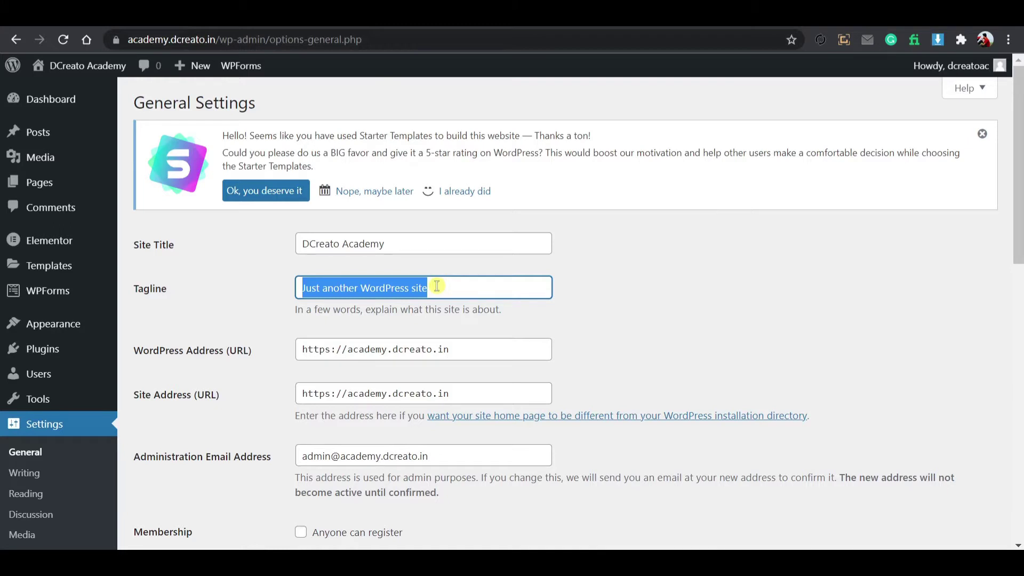
{"action": "type", "text": "welcome to my pet shop"}
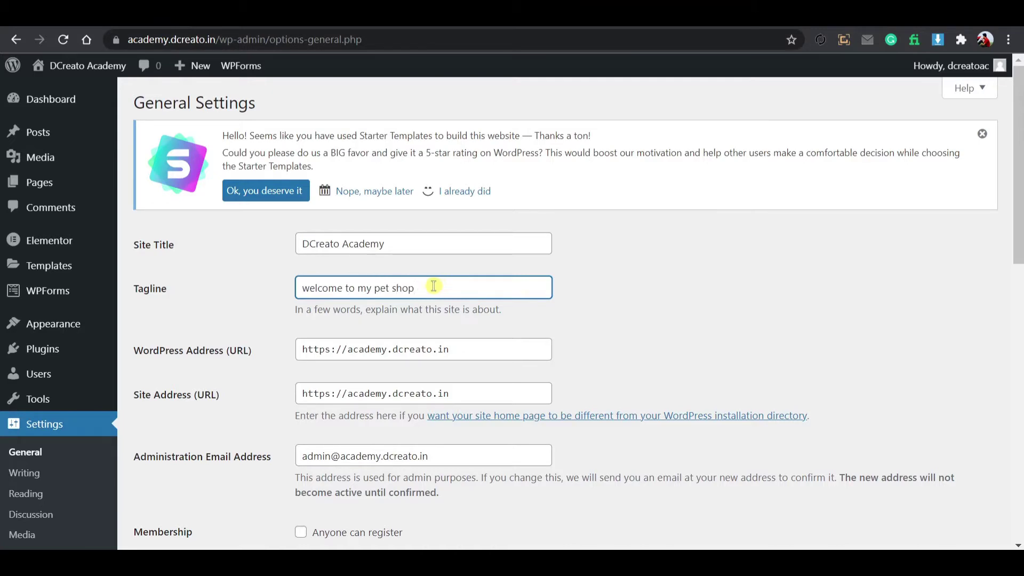
{"action": "scroll", "coordinate": [434, 287], "scroll_direction": "down", "scroll_amount": 12}
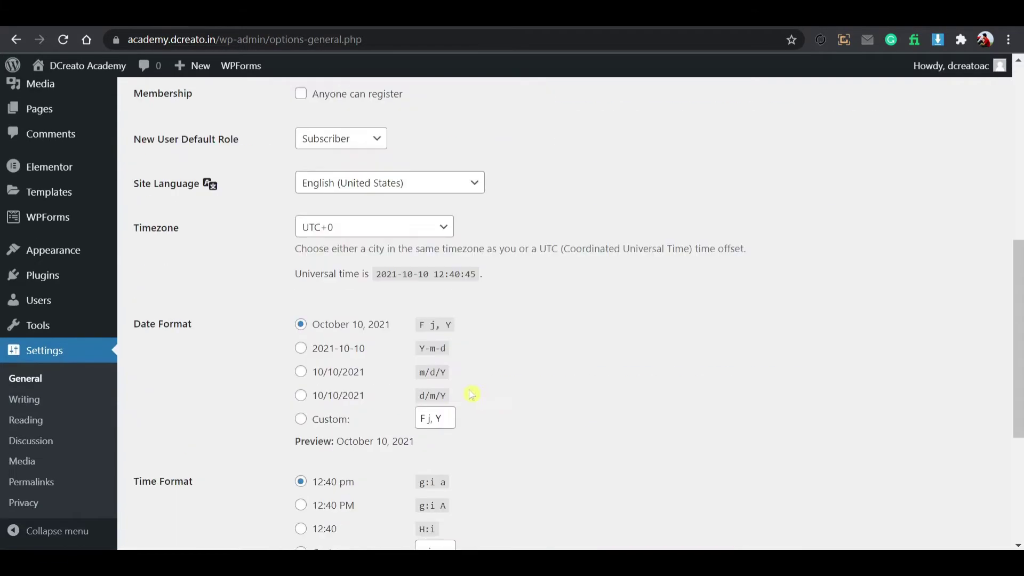
{"action": "left_click", "coordinate": [194, 476]}
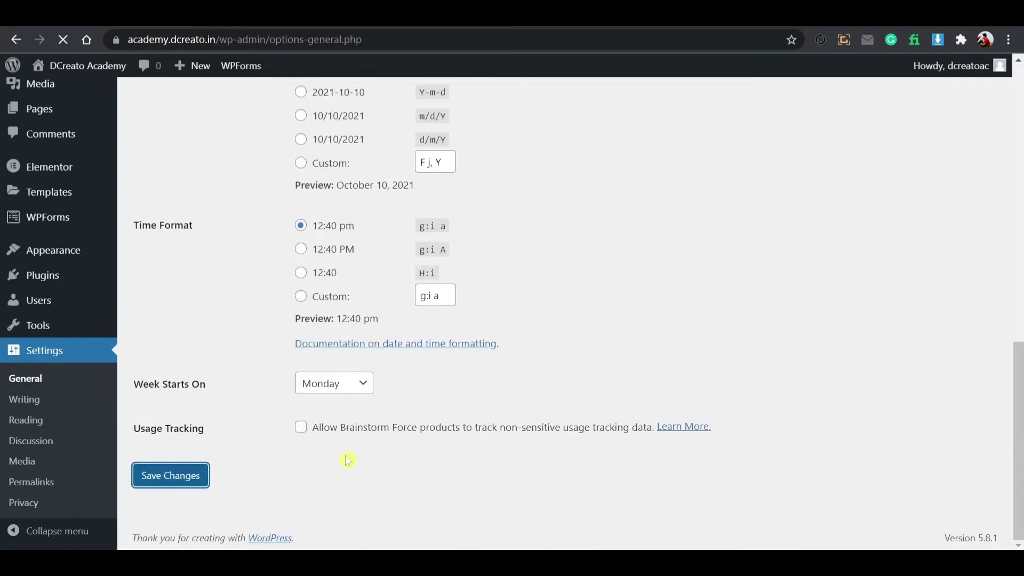
In the reading settings, choose Home as the static homepage and save the changes.
{"action": "scroll", "coordinate": [80, 395], "scroll_direction": "down", "scroll_amount": 5}
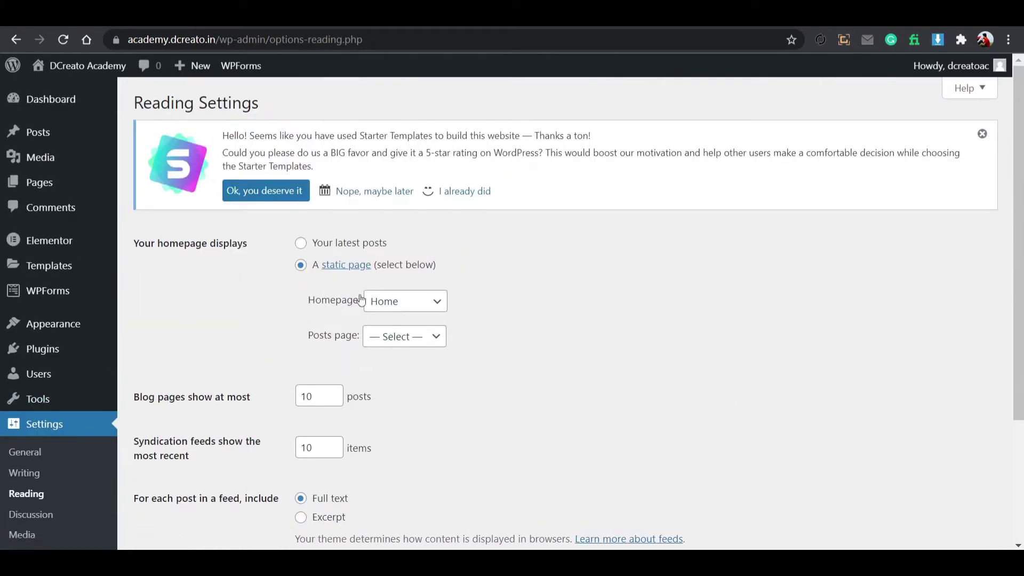
{"action": "left_click", "coordinate": [395, 301]}
{"action": "left_click", "coordinate": [391, 357]}
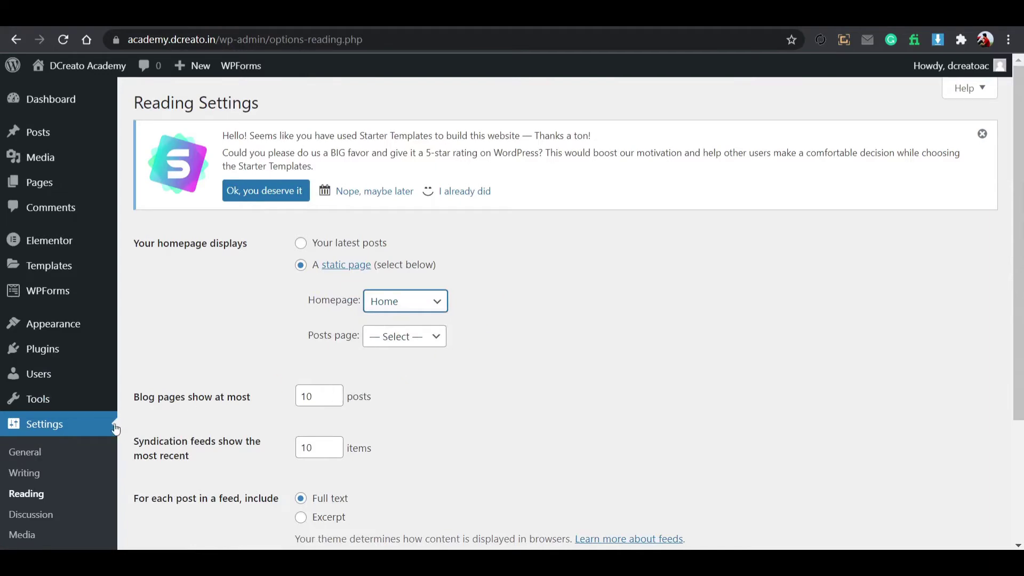
{"action": "scroll", "coordinate": [165, 406], "scroll_direction": "down", "scroll_amount": 3}
{"action": "left_click", "coordinate": [143, 500]}
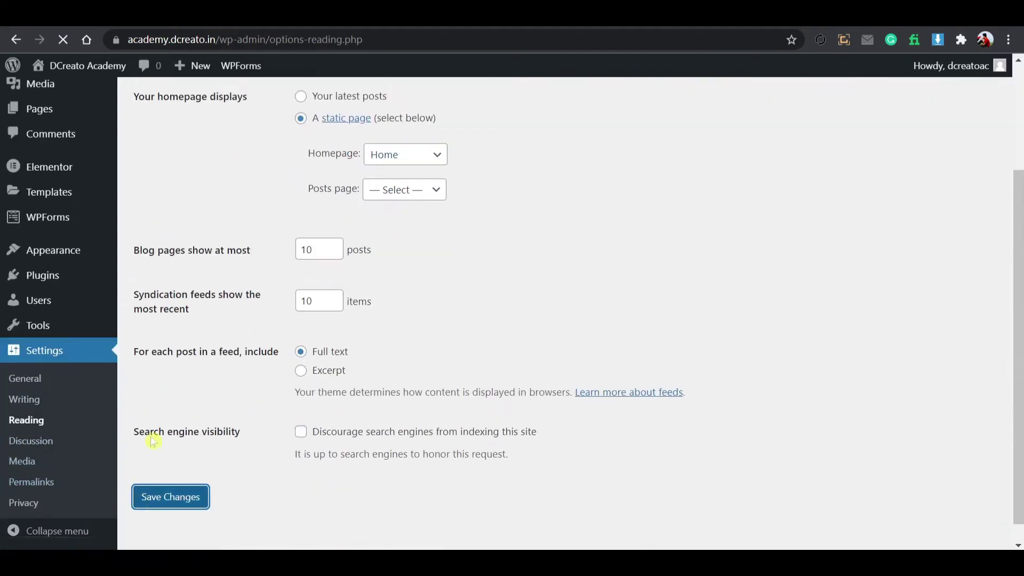
Set the permalink structure to Post name and save the changes.
{"action": "scroll", "coordinate": [73, 407], "scroll_direction": "down", "scroll_amount": 4}
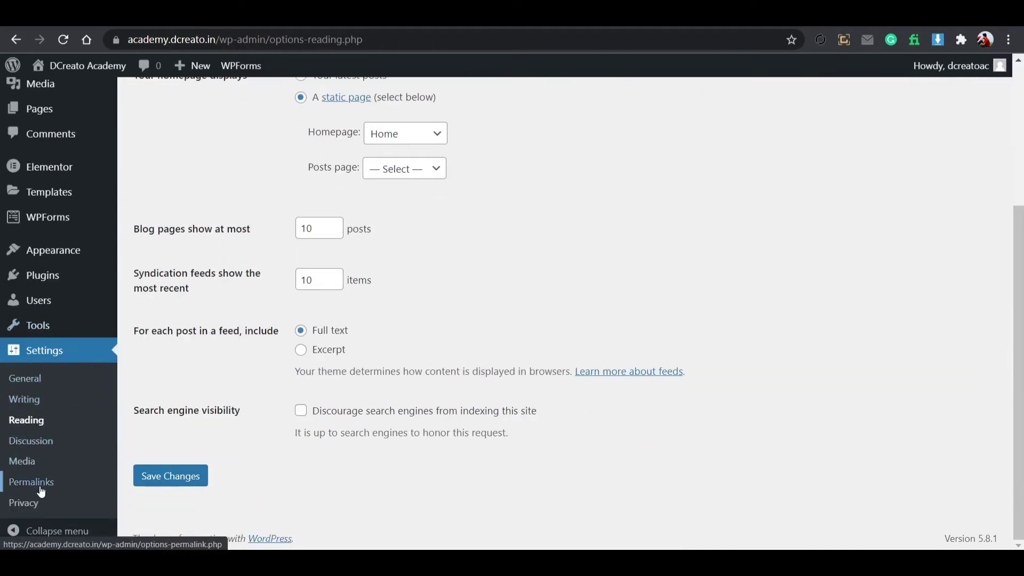
{"action": "scroll", "coordinate": [252, 374], "scroll_direction": "down", "scroll_amount": 4}
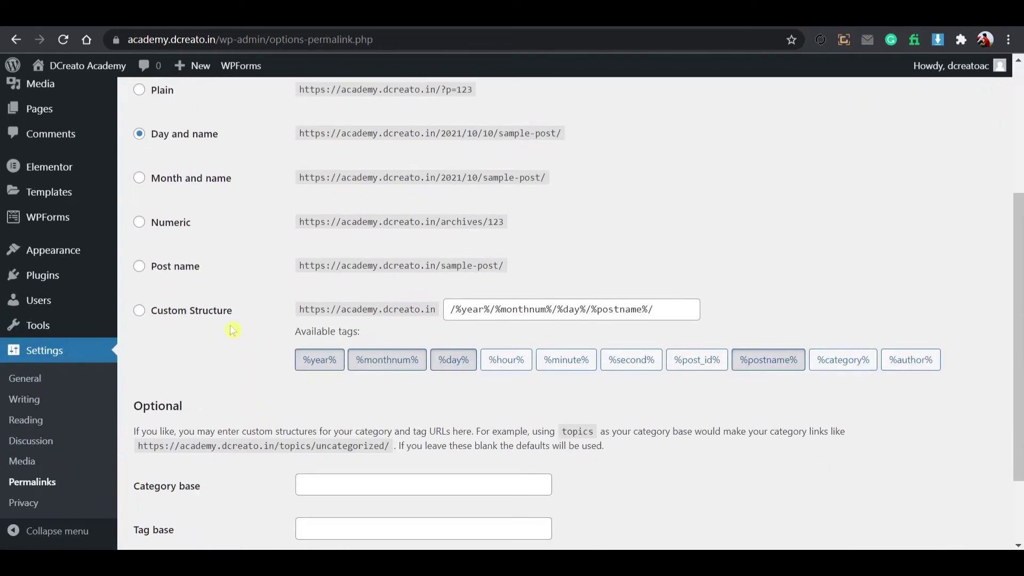
{"action": "left_click", "coordinate": [139, 267]}
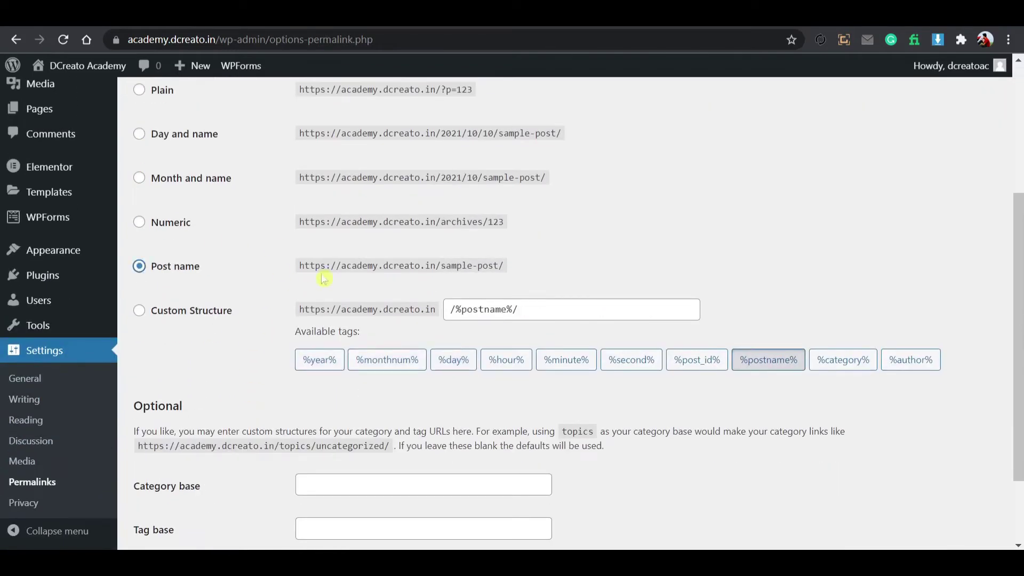
{"action": "scroll", "coordinate": [182, 301], "scroll_direction": "down", "scroll_amount": 2}
{"action": "left_click", "coordinate": [181, 477]}
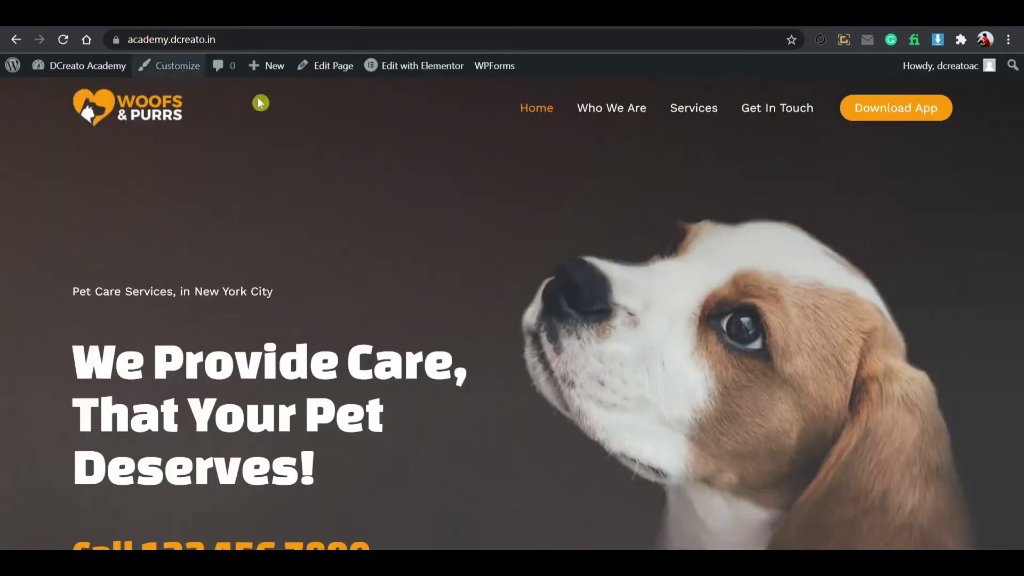
Check the live site's Who We Are page and look through the homepage sections, including the testimonials.
{"action": "left_click", "coordinate": [619, 116]}
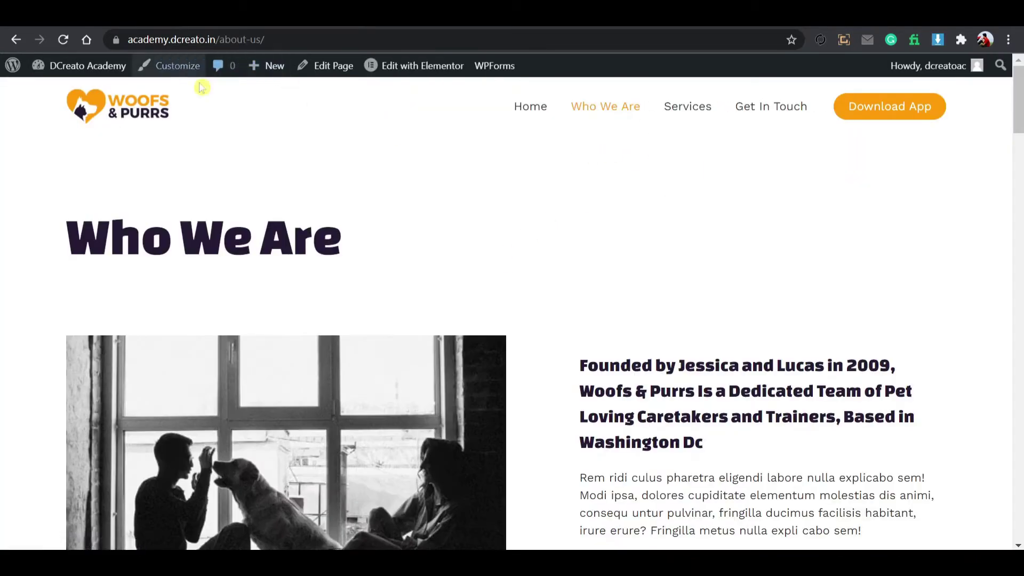
{"action": "left_click", "coordinate": [16, 39]}
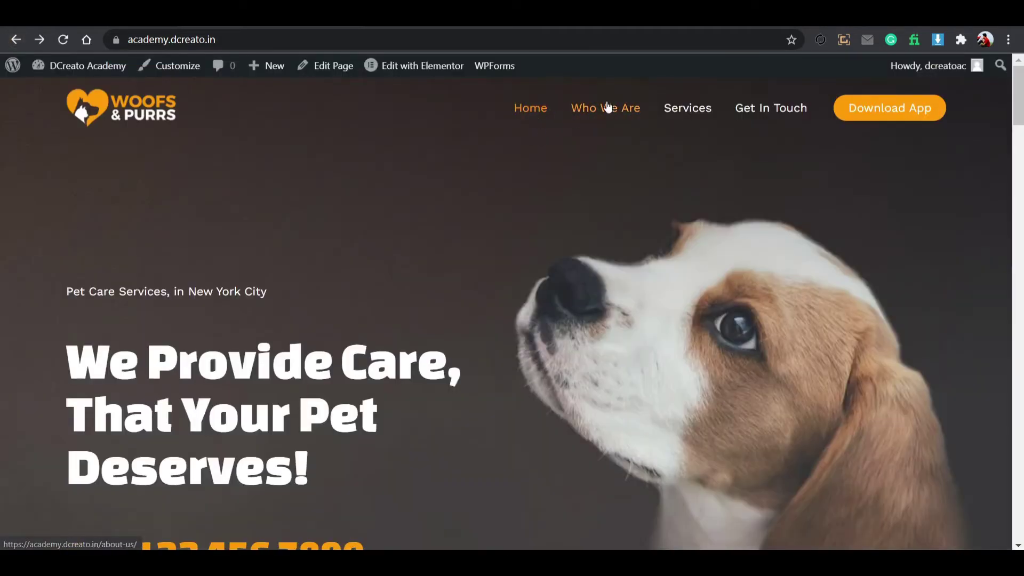
{"action": "scroll", "coordinate": [565, 135], "scroll_direction": "down", "scroll_amount": 15}
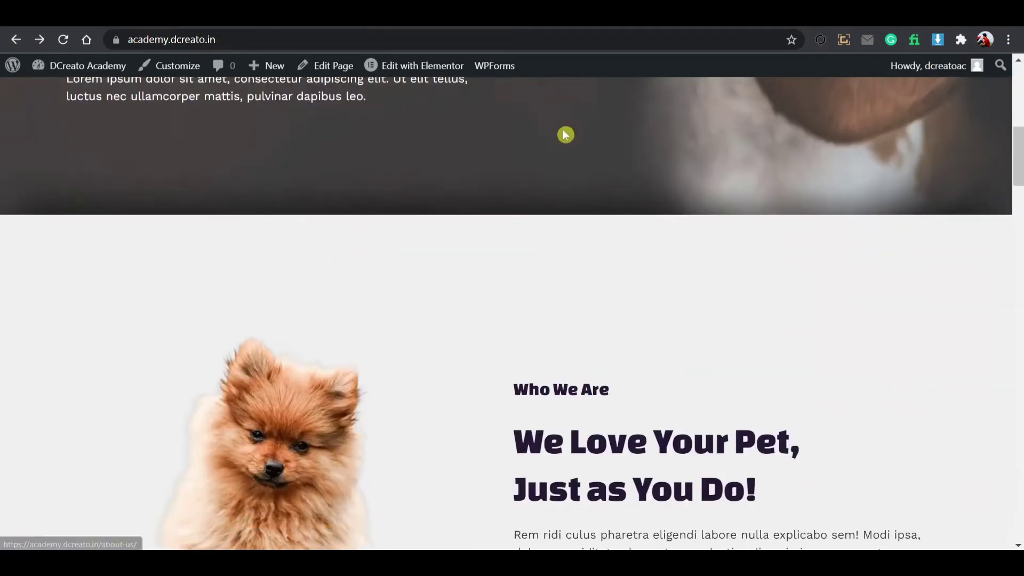
{"action": "scroll", "coordinate": [612, 154], "scroll_direction": "down", "scroll_amount": 10}
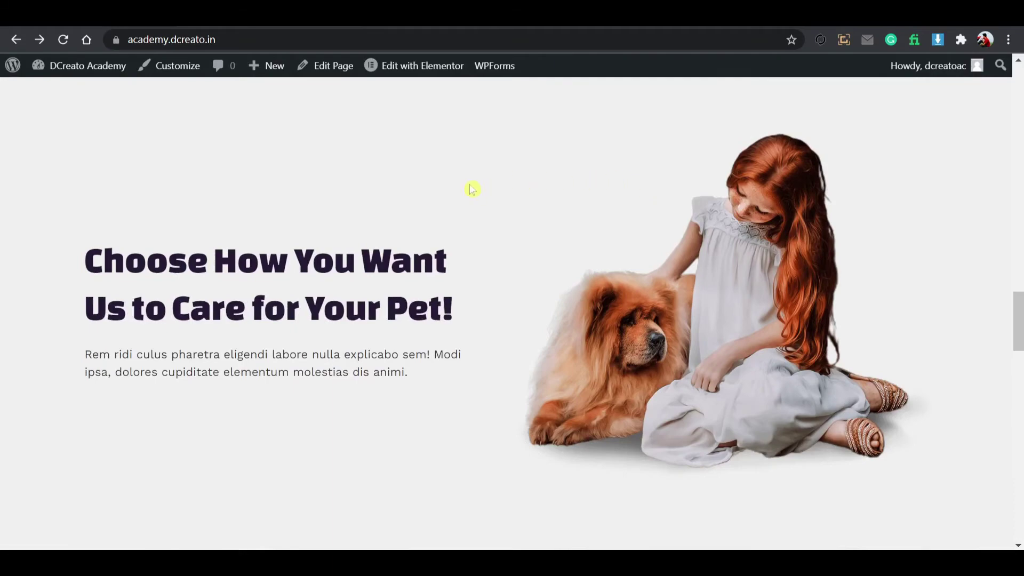
{"action": "scroll", "coordinate": [474, 189], "scroll_direction": "up", "scroll_amount": 20}
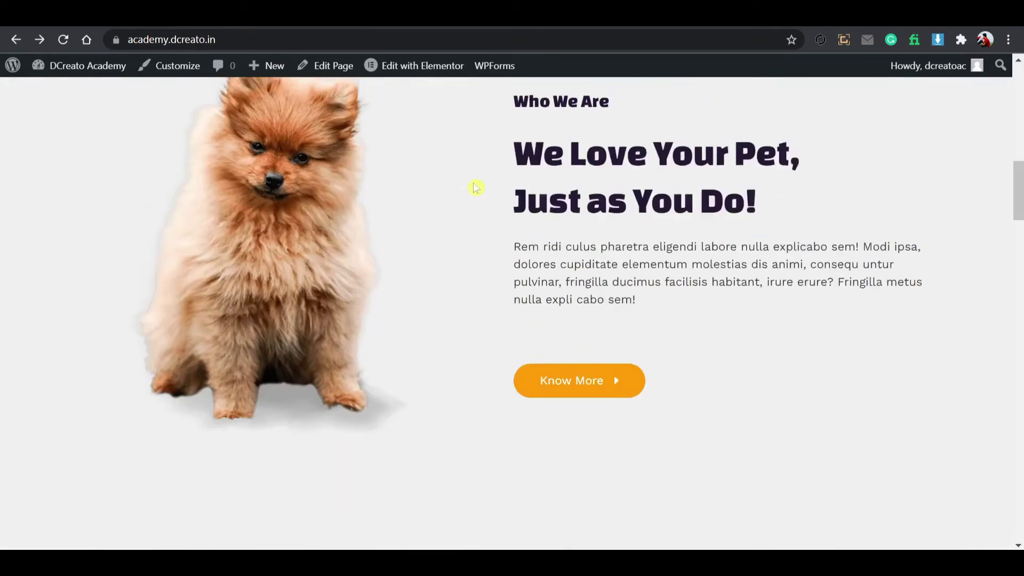
{"action": "scroll", "coordinate": [394, 231], "scroll_direction": "down", "scroll_amount": 20}
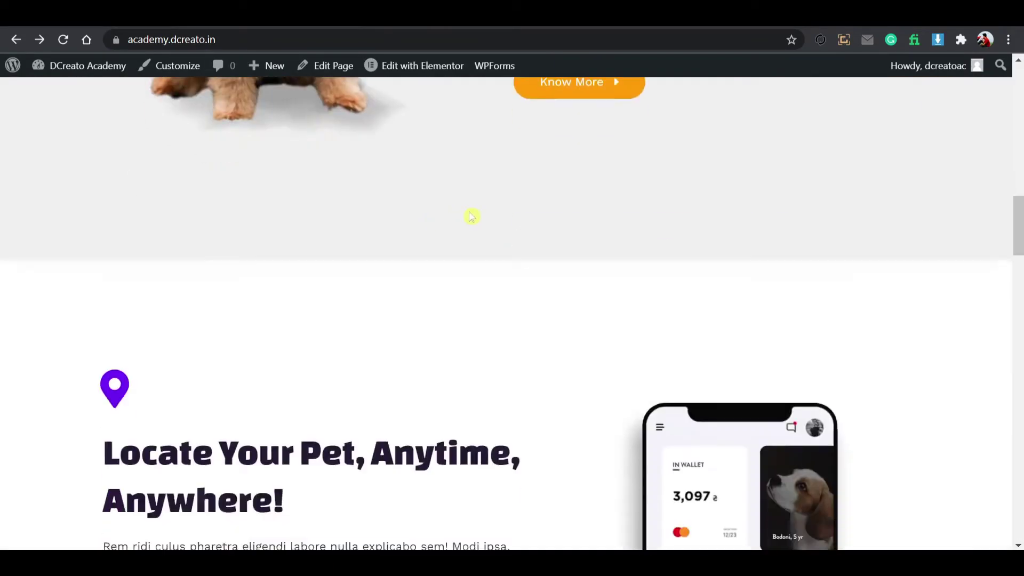
{"action": "scroll", "coordinate": [508, 233], "scroll_direction": "down", "scroll_amount": 8}
{"action": "scroll", "coordinate": [508, 228], "scroll_direction": "down", "scroll_amount": 8}
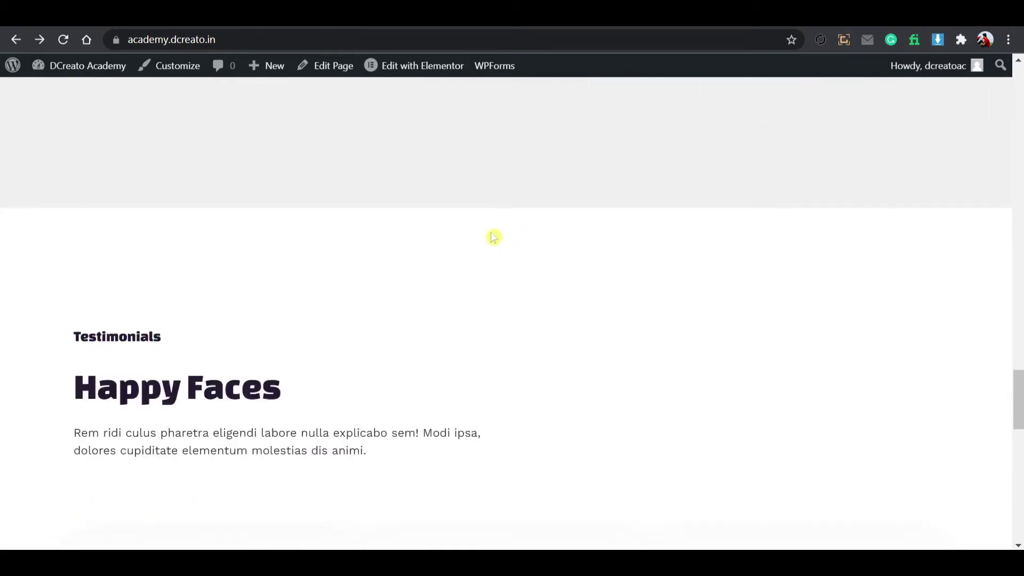
{"action": "scroll", "coordinate": [491, 263], "scroll_direction": "down", "scroll_amount": 10}
{"action": "scroll", "coordinate": [505, 261], "scroll_direction": "up", "scroll_amount": 15}
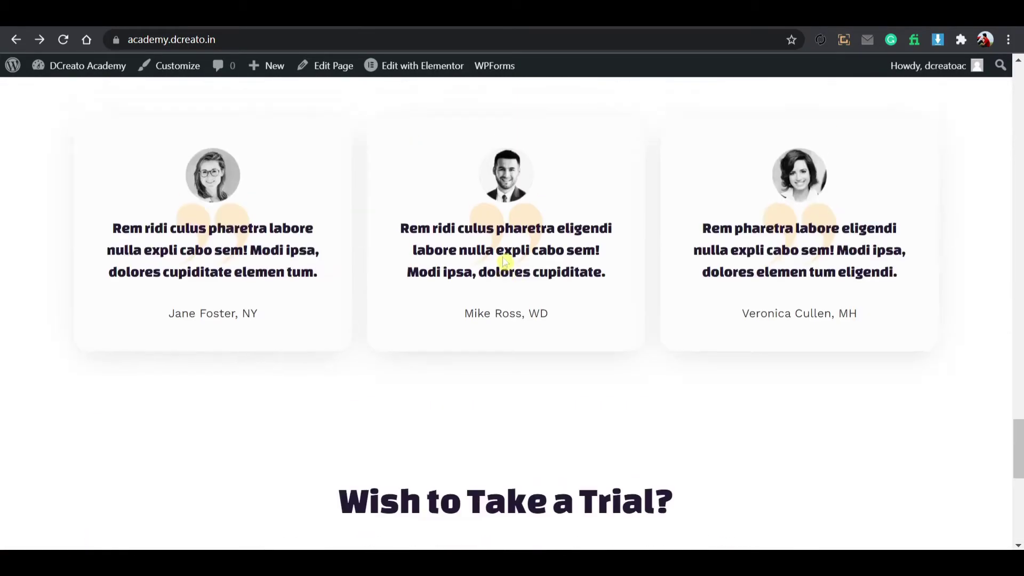
{"action": "scroll", "coordinate": [506, 262], "scroll_direction": "up", "scroll_amount": 20}
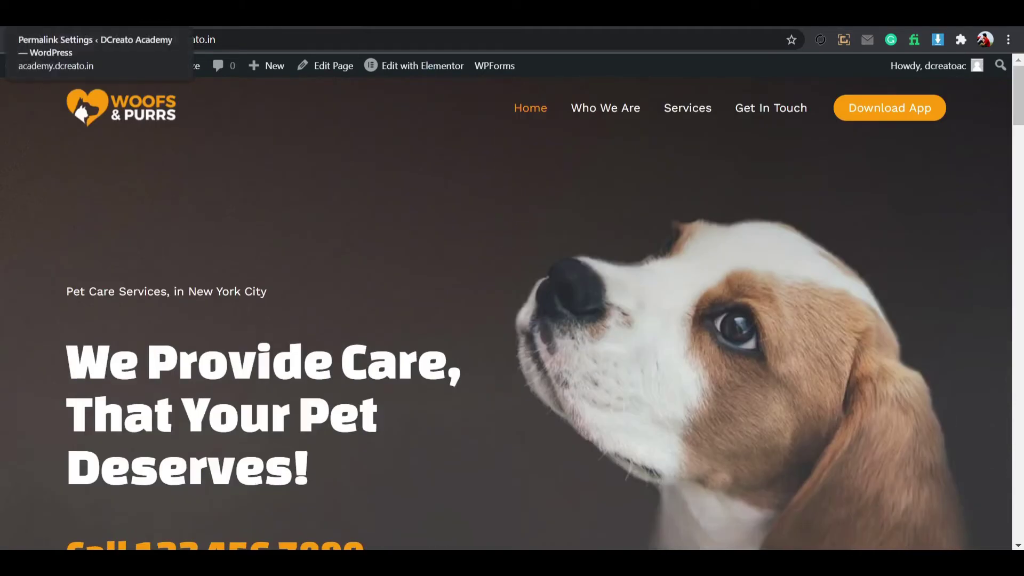
Open the homepage in Elementor and show the background style settings of the first section.
{"action": "left_click", "coordinate": [80, 24]}
{"action": "left_click", "coordinate": [213, 24]}
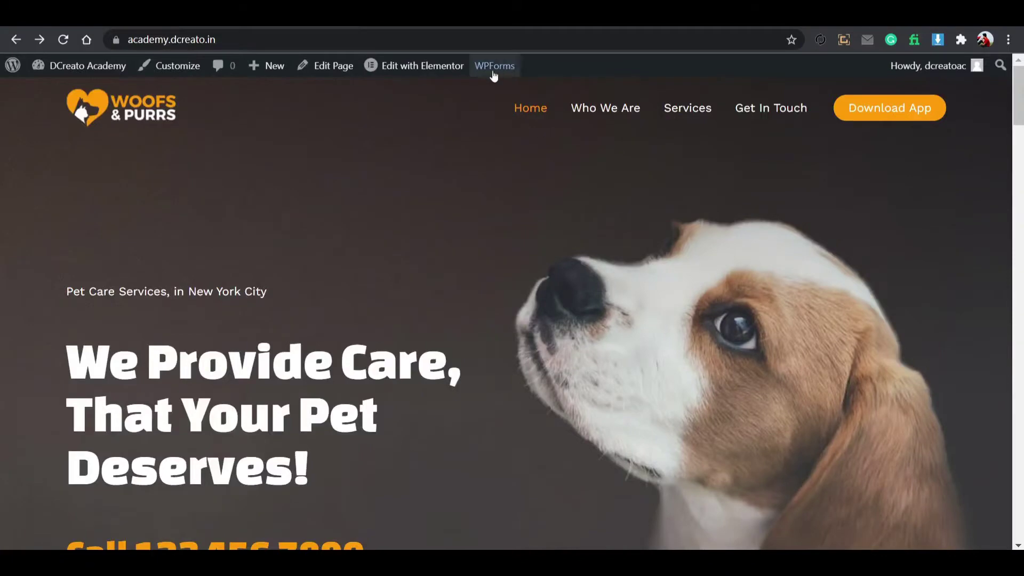
{"action": "left_click", "coordinate": [431, 76]}
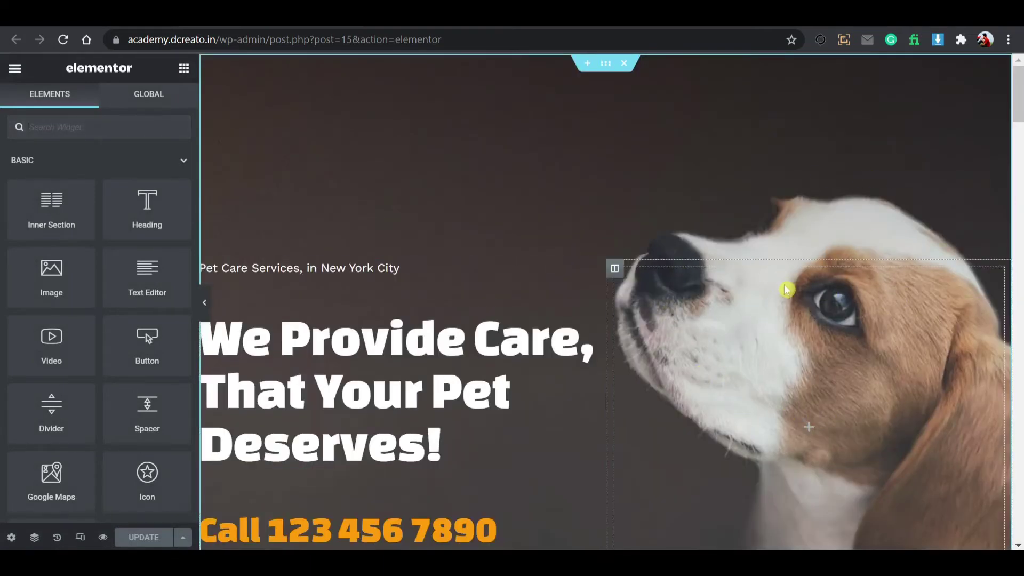
{"action": "left_click", "coordinate": [606, 72]}
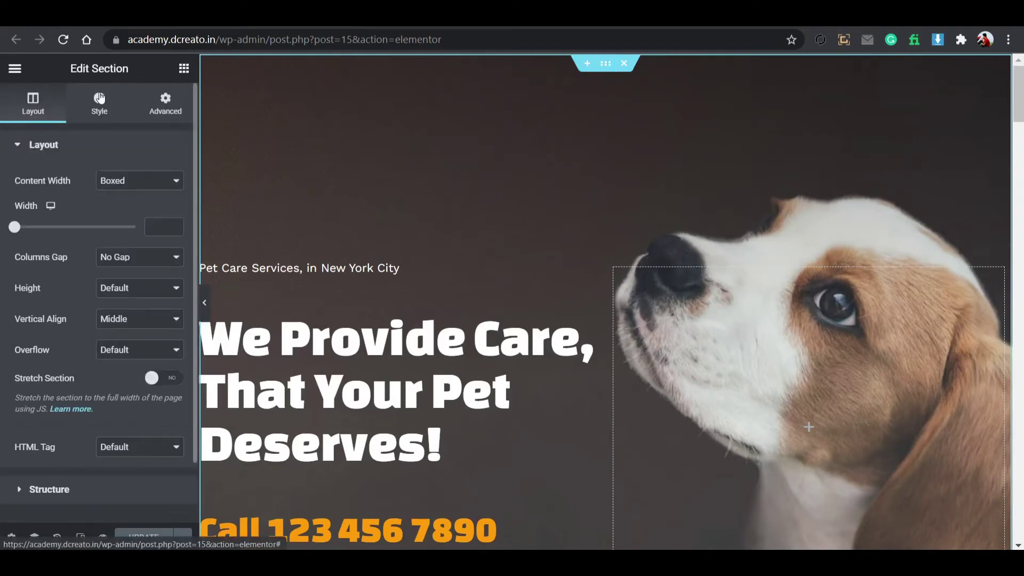
{"action": "left_click", "coordinate": [131, 113]}
{"action": "mouse_move", "coordinate": [111, 328]}
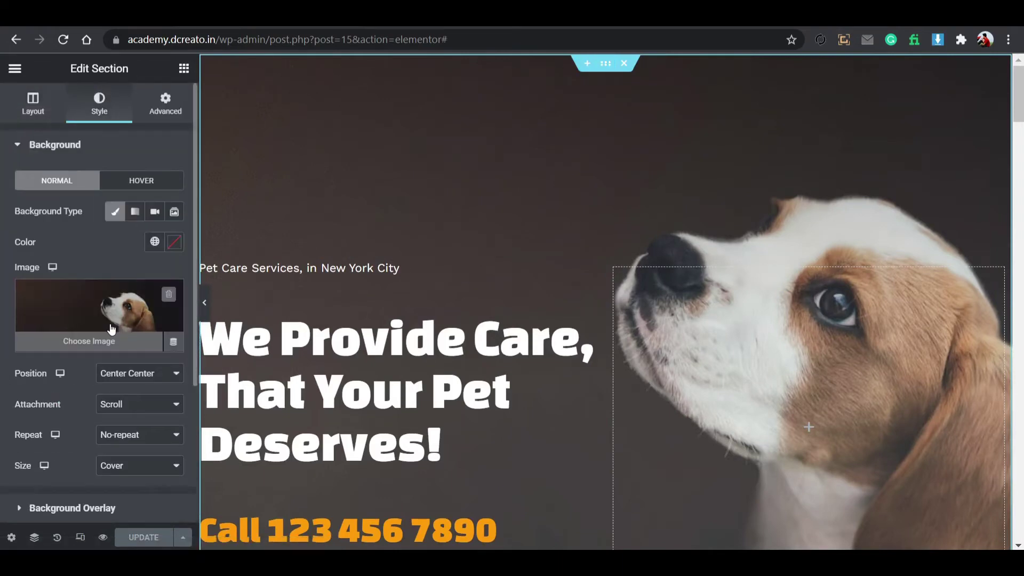
Try other text colors on the hero heading "We Provide Care, That Your Pet Deserves!" and restore its original color.
{"action": "left_click", "coordinate": [479, 405]}
{"action": "left_click", "coordinate": [429, 392]}
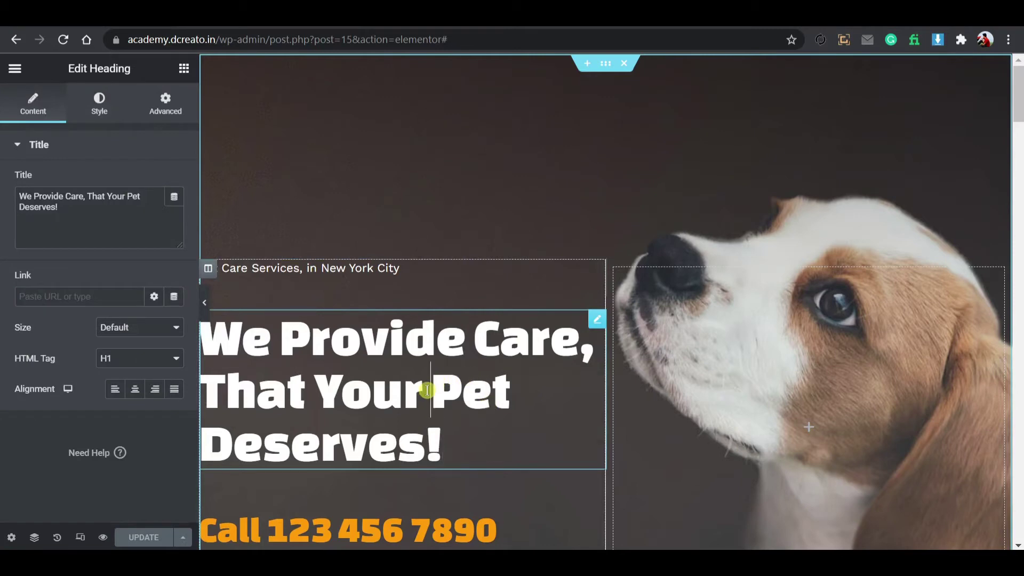
{"action": "left_click", "coordinate": [99, 107]}
{"action": "left_click", "coordinate": [175, 181]}
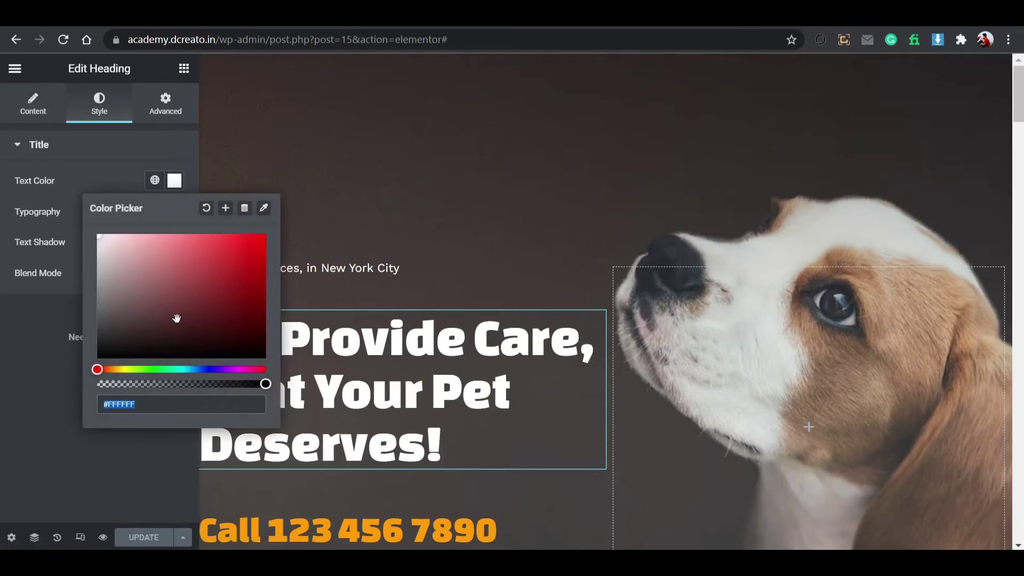
{"action": "left_click_drag", "start_coordinate": [222, 258], "coordinate": [195, 287]}
{"action": "left_click", "coordinate": [230, 285]}
{"action": "left_click", "coordinate": [206, 208]}
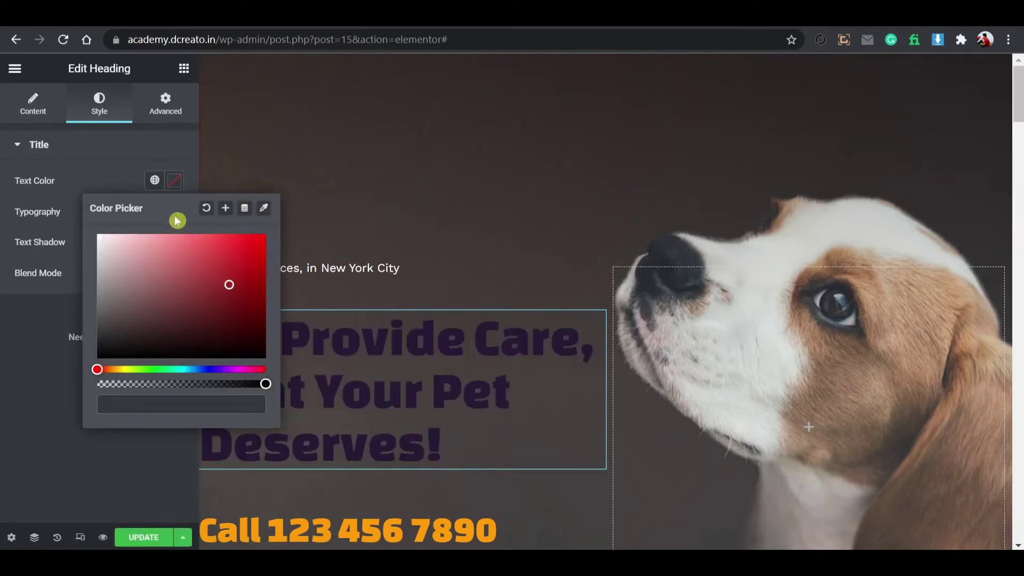
{"action": "left_click_drag", "start_coordinate": [128, 258], "coordinate": [57, 199]}
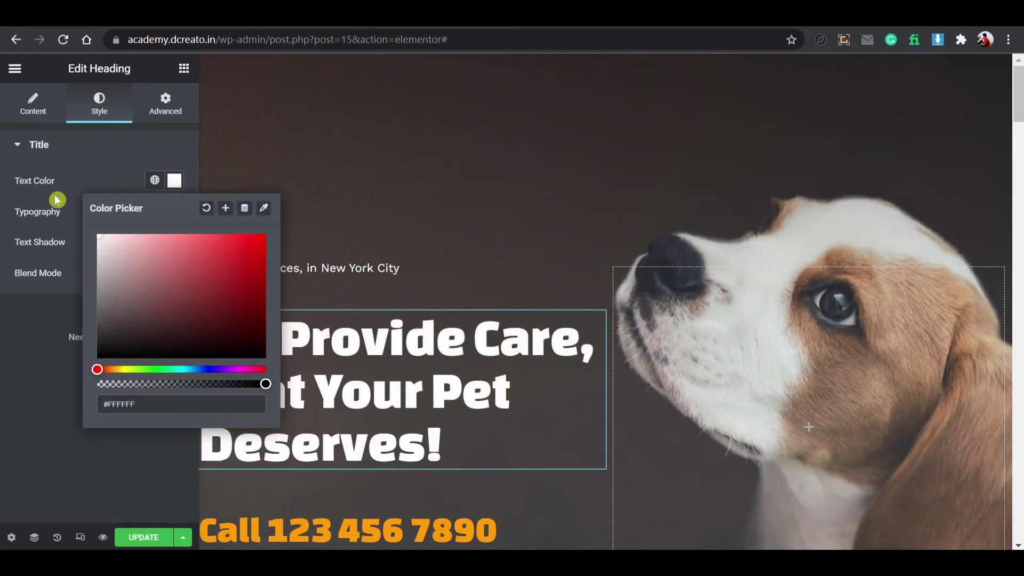
{"action": "left_click", "coordinate": [171, 183]}
Give the Who We Are section's Know More button a black background and white text on hover, and update the page.
{"action": "scroll", "coordinate": [593, 291], "scroll_direction": "down", "scroll_amount": 10}
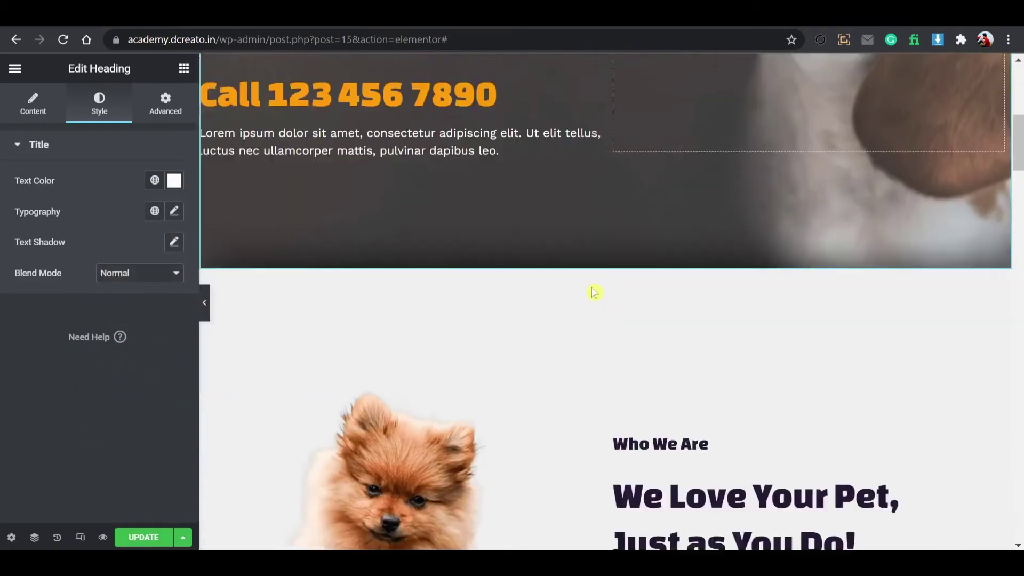
{"action": "scroll", "coordinate": [579, 267], "scroll_direction": "up", "scroll_amount": 3}
{"action": "left_click", "coordinate": [668, 436]}
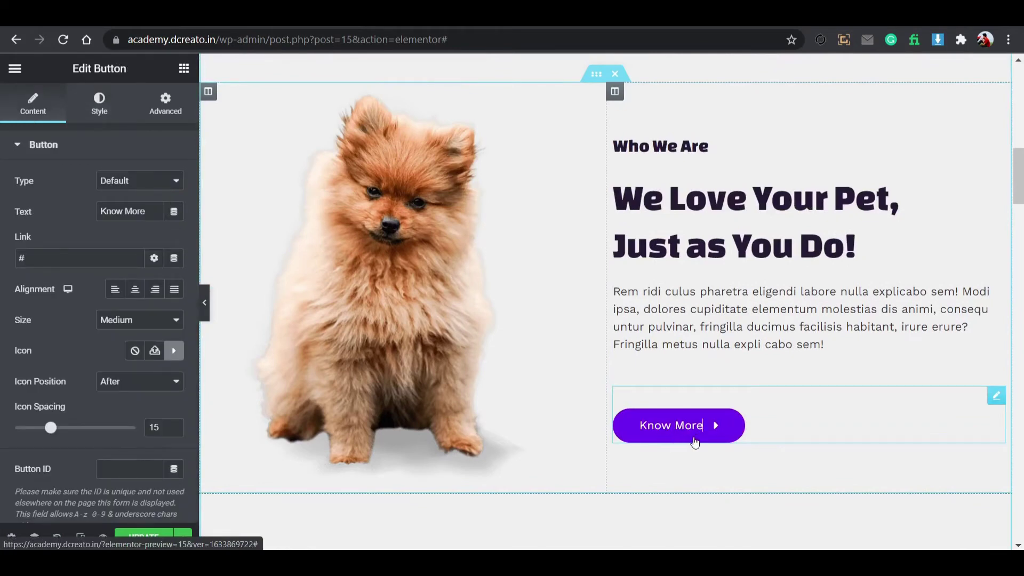
{"action": "left_click", "coordinate": [101, 107]}
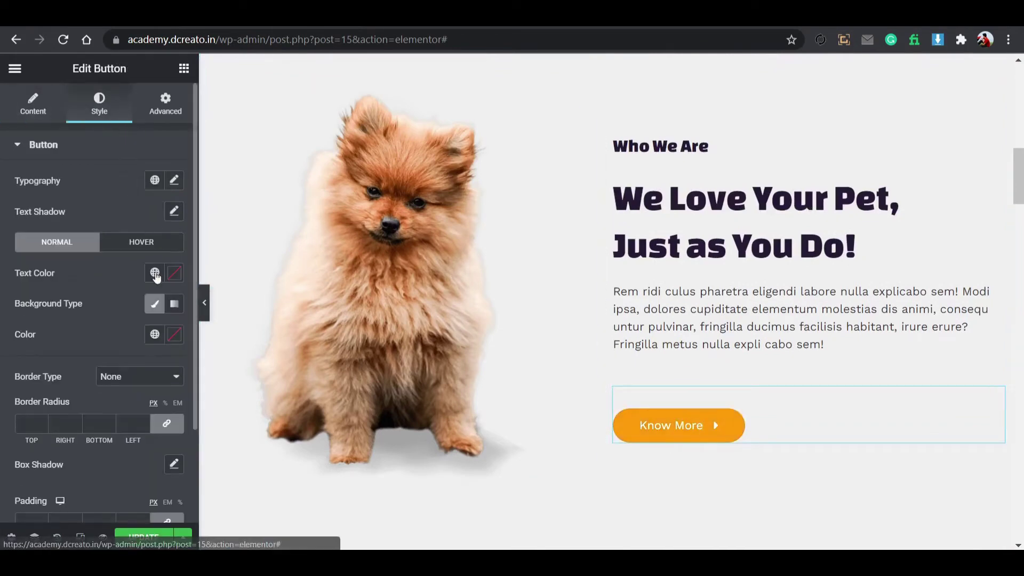
{"action": "scroll", "coordinate": [158, 257], "scroll_direction": "down", "scroll_amount": 2}
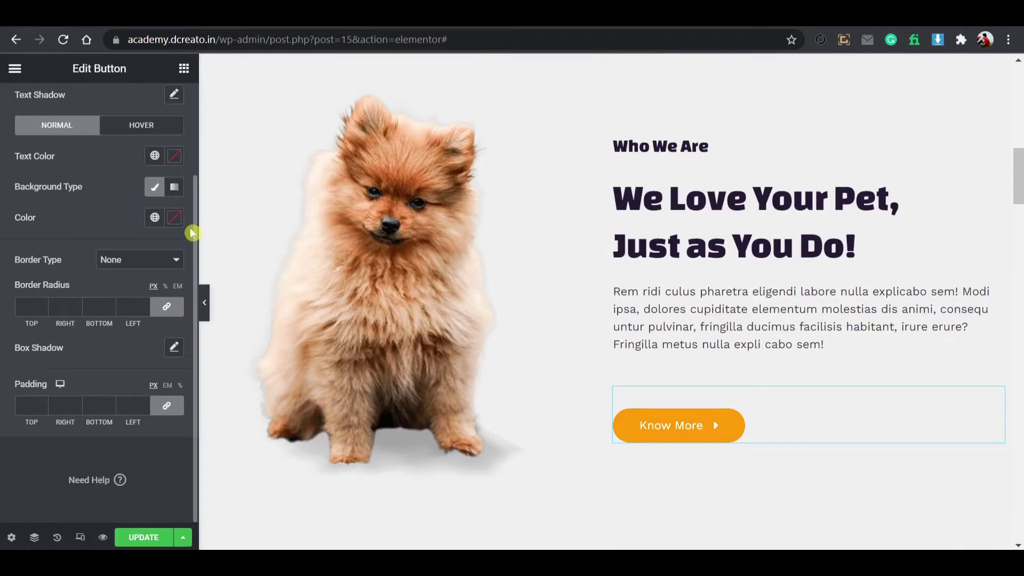
{"action": "scroll", "coordinate": [158, 240], "scroll_direction": "up", "scroll_amount": 2}
{"action": "left_click", "coordinate": [143, 227]}
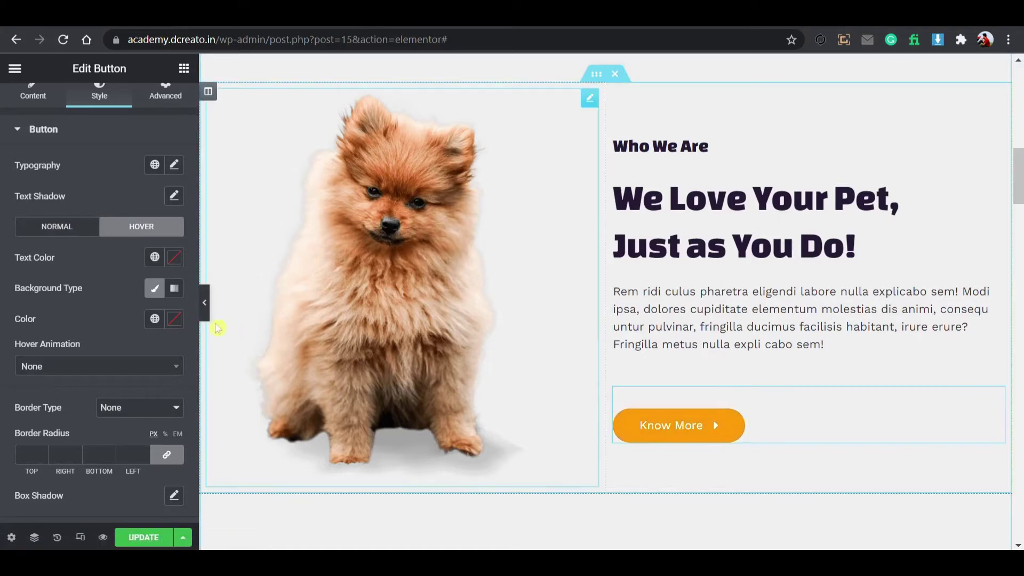
{"action": "left_click", "coordinate": [174, 319]}
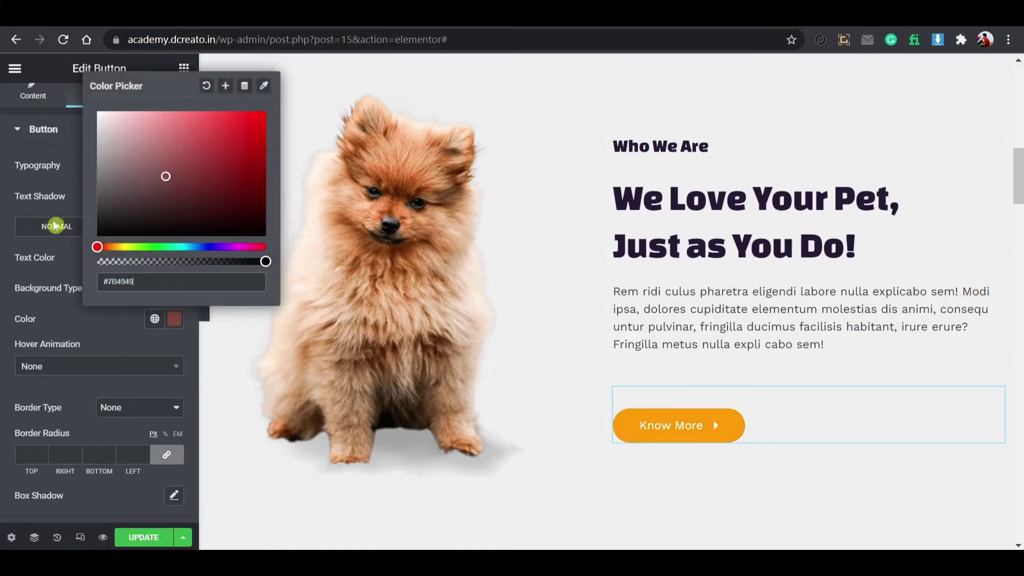
{"action": "left_click", "coordinate": [26, 251]}
{"action": "left_click", "coordinate": [154, 257]}
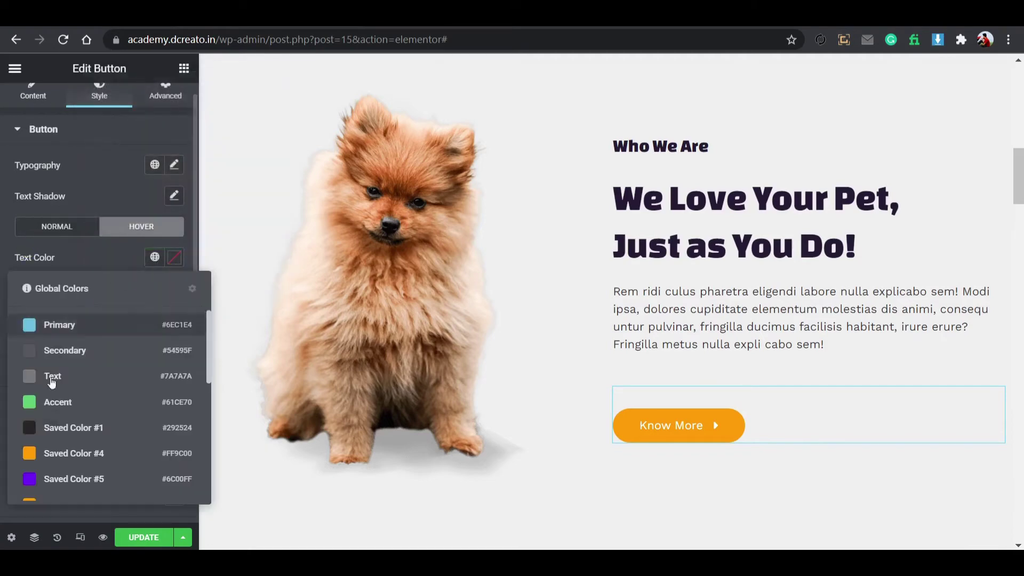
{"action": "scroll", "coordinate": [73, 459], "scroll_direction": "down", "scroll_amount": 5}
{"action": "left_click", "coordinate": [74, 468]}
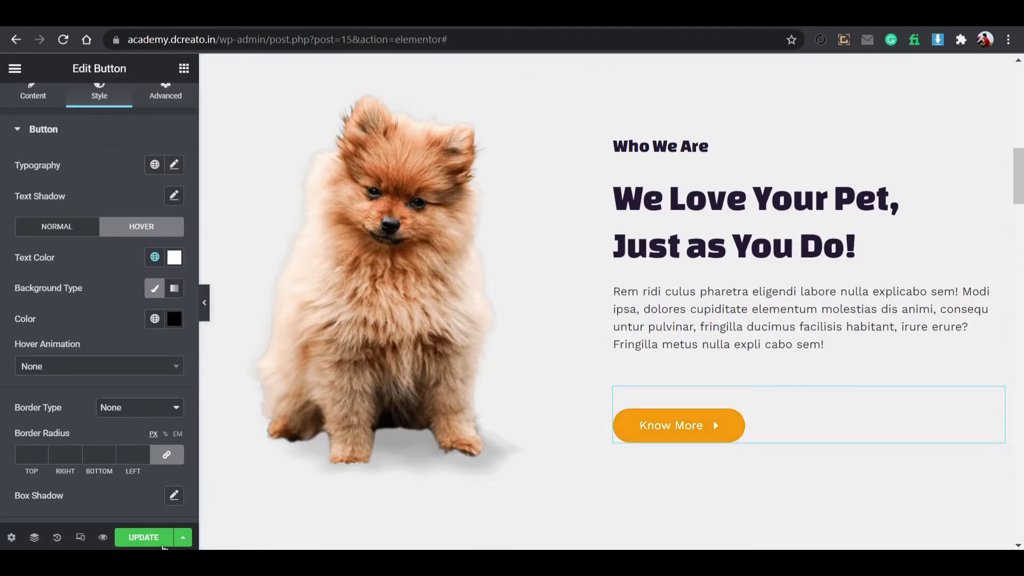
{"action": "left_click", "coordinate": [160, 542]}
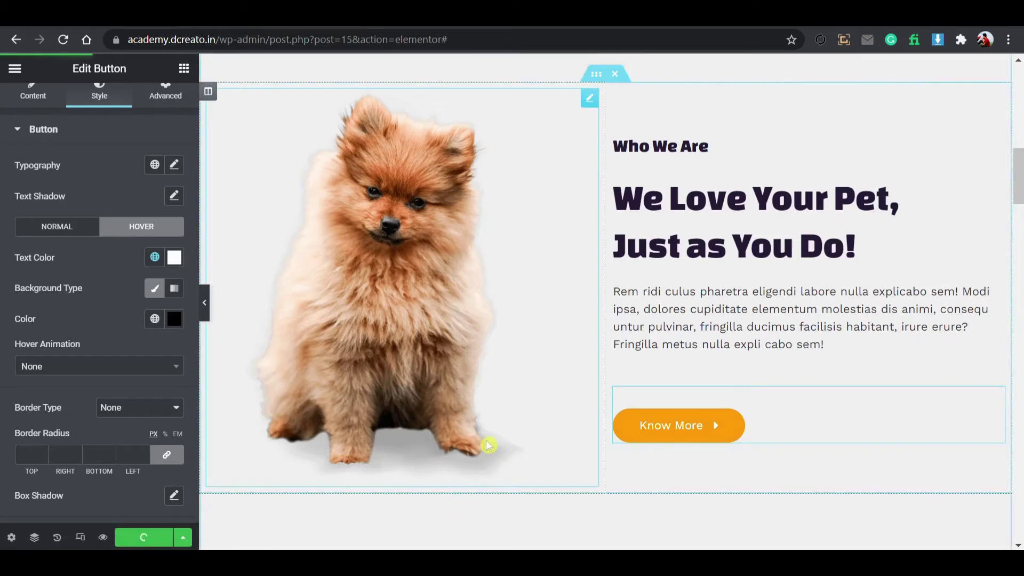
Open the Who We Are dog image's settings and look over the live homepage's hero section.
{"action": "left_click", "coordinate": [393, 271]}
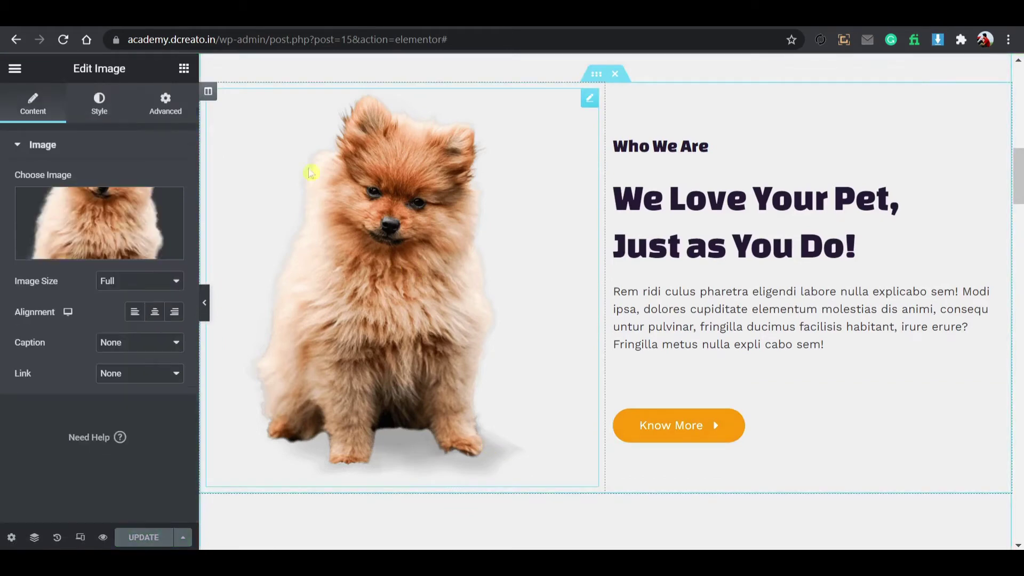
{"action": "scroll", "coordinate": [520, 319], "scroll_direction": "up", "scroll_amount": 10}
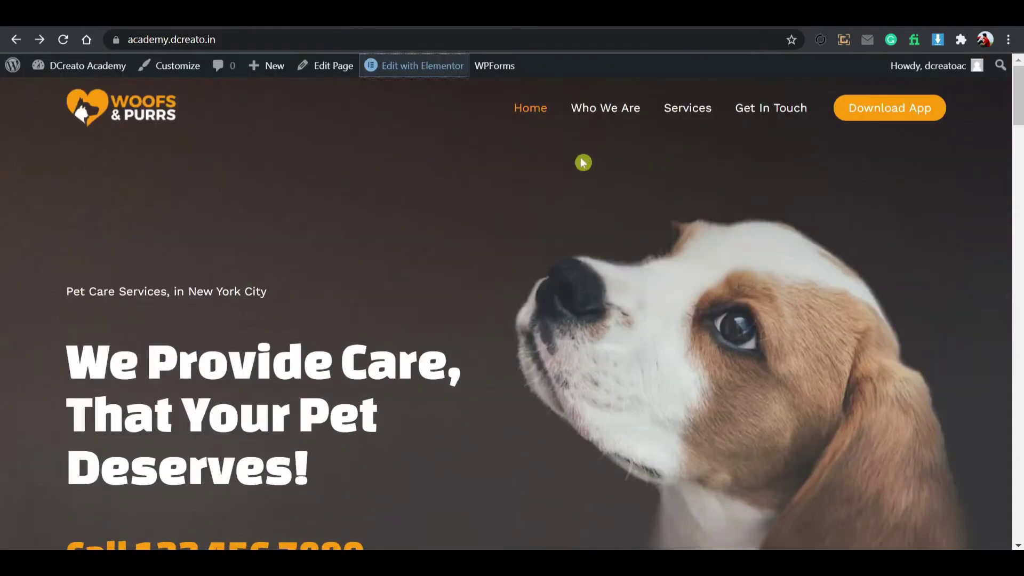
{"action": "scroll", "coordinate": [511, 287], "scroll_direction": "down", "scroll_amount": 8}
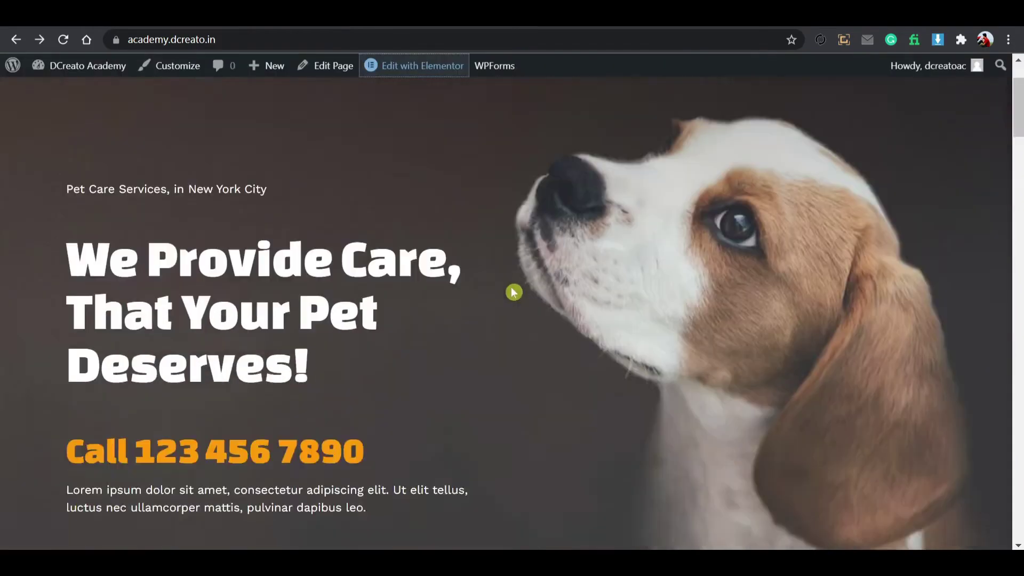
{"action": "scroll", "coordinate": [514, 296], "scroll_direction": "up", "scroll_amount": 10}
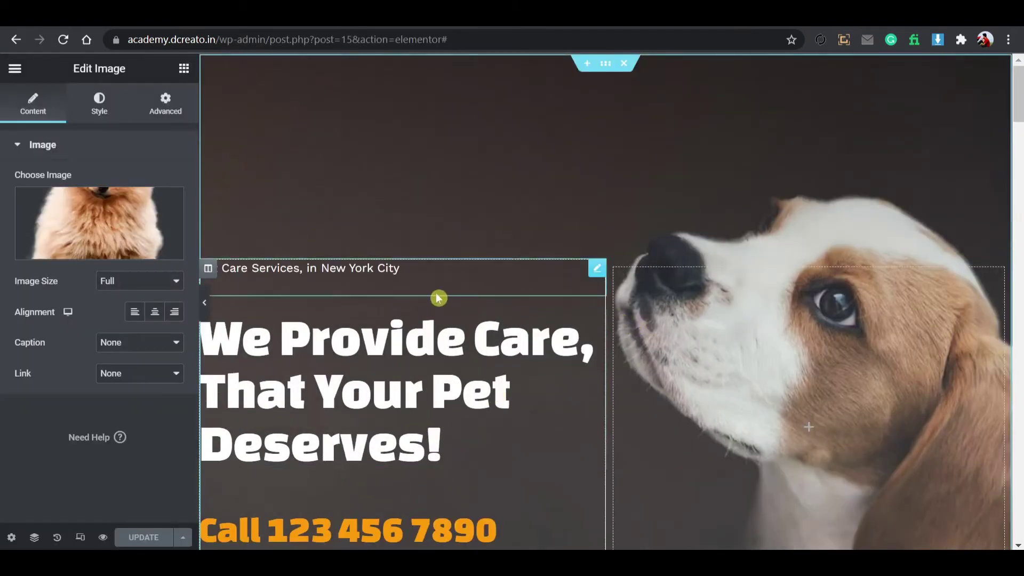
Try the Fade In Right entrance animation on the hero text column, and set it to Fade In Left instead.
{"action": "left_click", "coordinate": [218, 277]}
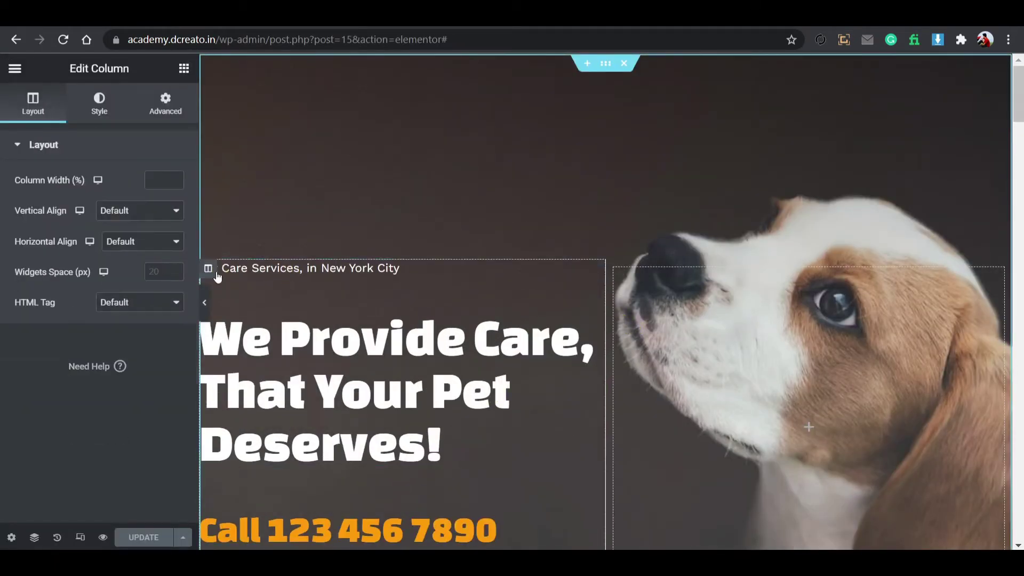
{"action": "left_click", "coordinate": [154, 109]}
{"action": "scroll", "coordinate": [137, 368], "scroll_direction": "down", "scroll_amount": 2}
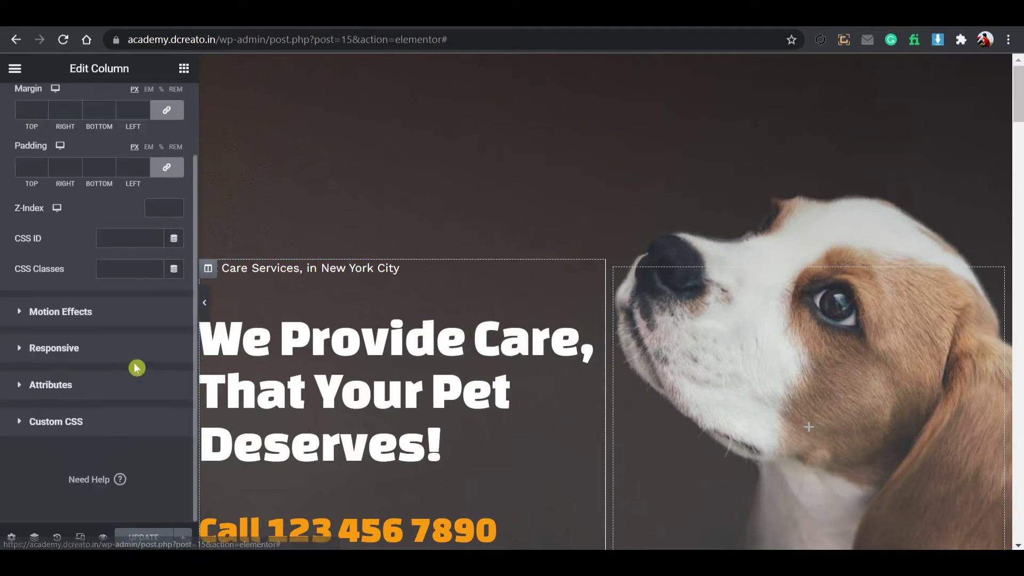
{"action": "left_click", "coordinate": [126, 307]}
{"action": "left_click", "coordinate": [122, 236]}
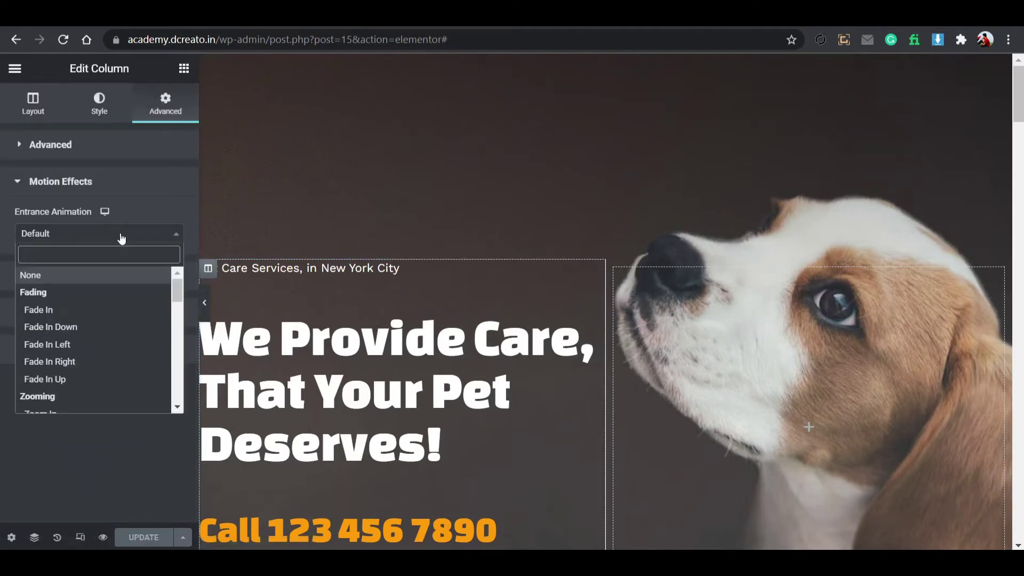
{"action": "left_click", "coordinate": [96, 363]}
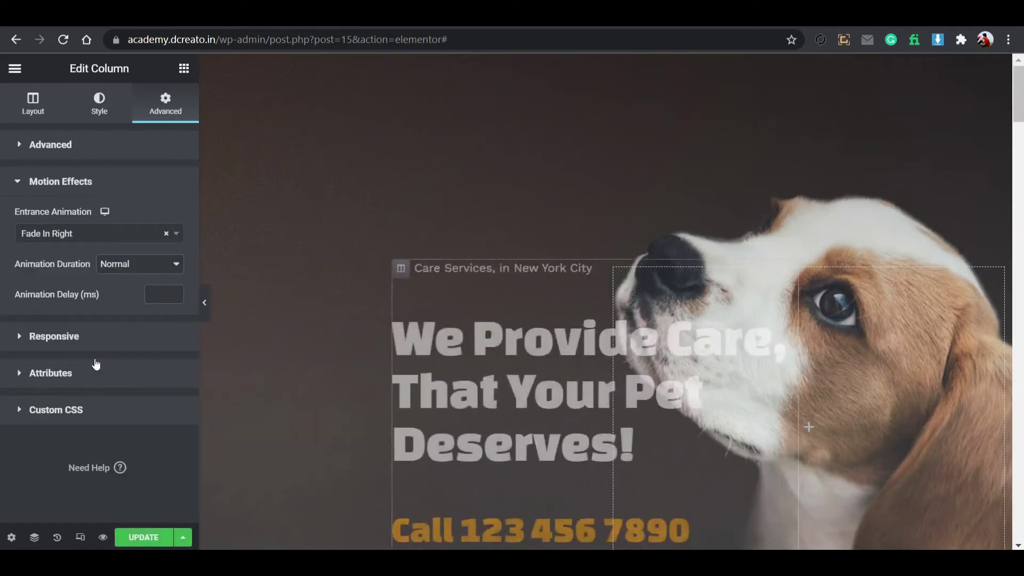
{"action": "left_click", "coordinate": [122, 238]}
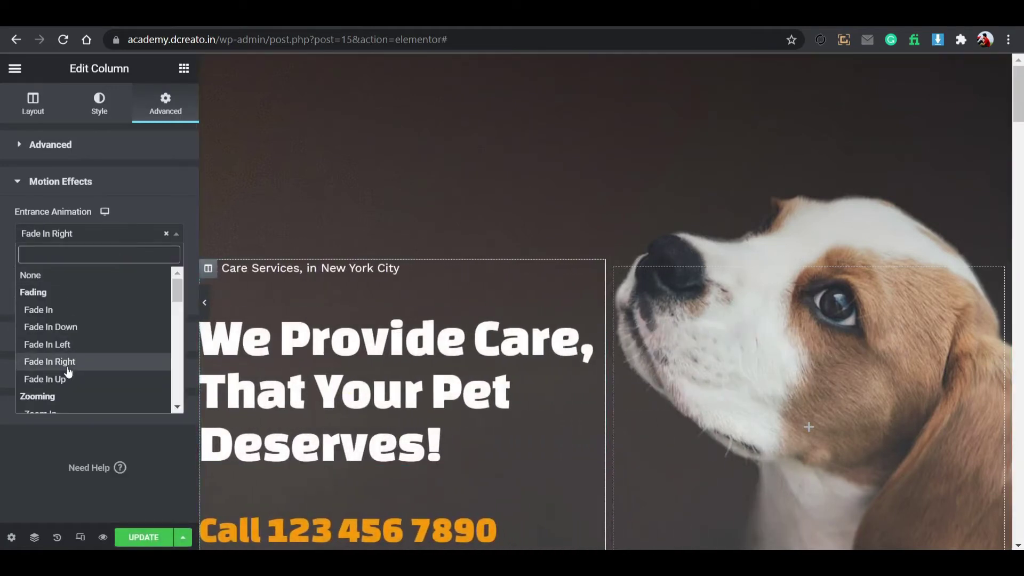
{"action": "left_click", "coordinate": [72, 347]}
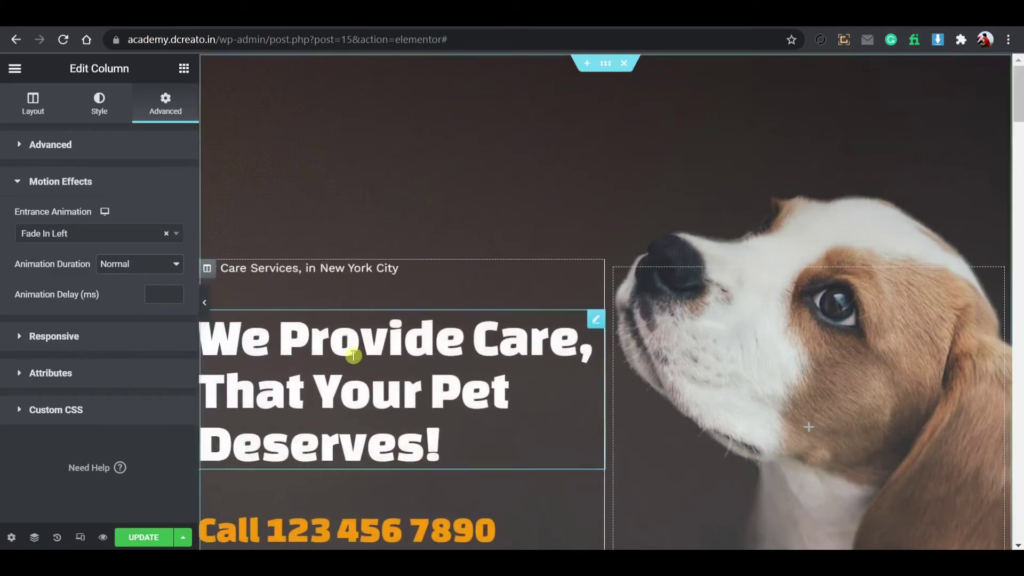
Set the entrance animation of the Who We Are section's dog image column to Fade In Left.
{"action": "scroll", "coordinate": [457, 323], "scroll_direction": "down", "scroll_amount": 5}
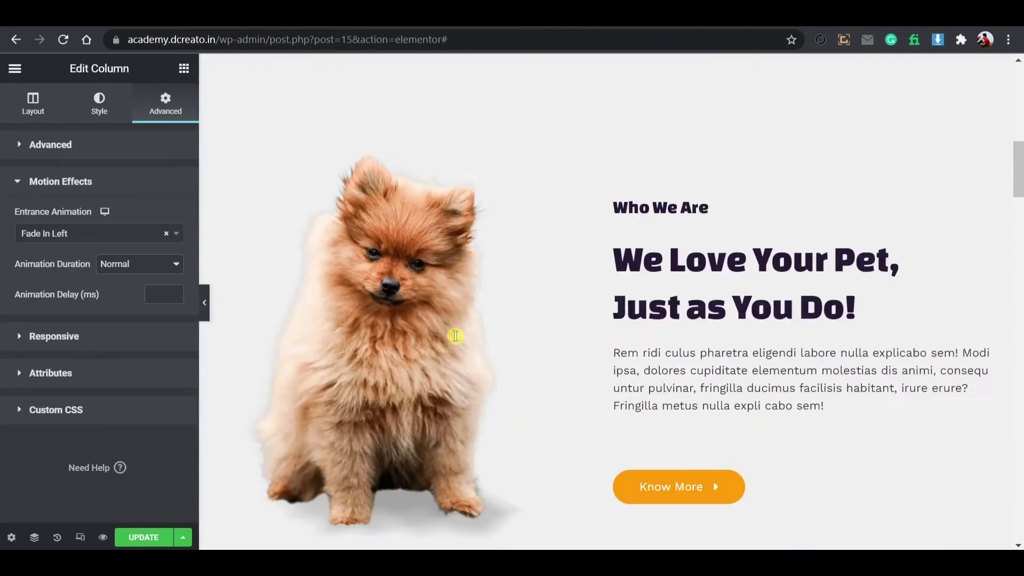
{"action": "left_click", "coordinate": [433, 240]}
{"action": "left_click", "coordinate": [208, 92]}
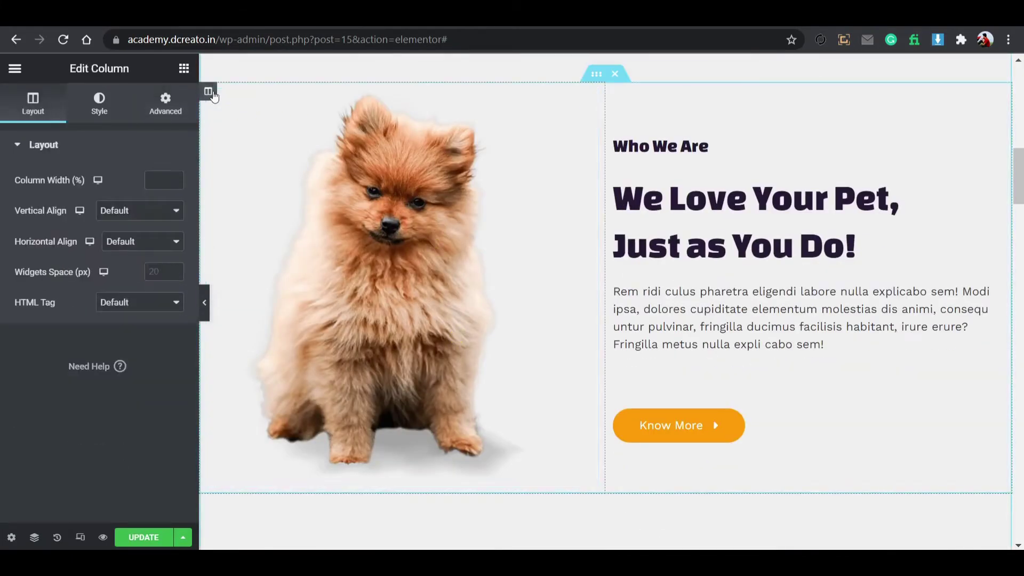
{"action": "left_click", "coordinate": [160, 109]}
{"action": "scroll", "coordinate": [143, 225], "scroll_direction": "down", "scroll_amount": 2}
{"action": "left_click", "coordinate": [111, 320]}
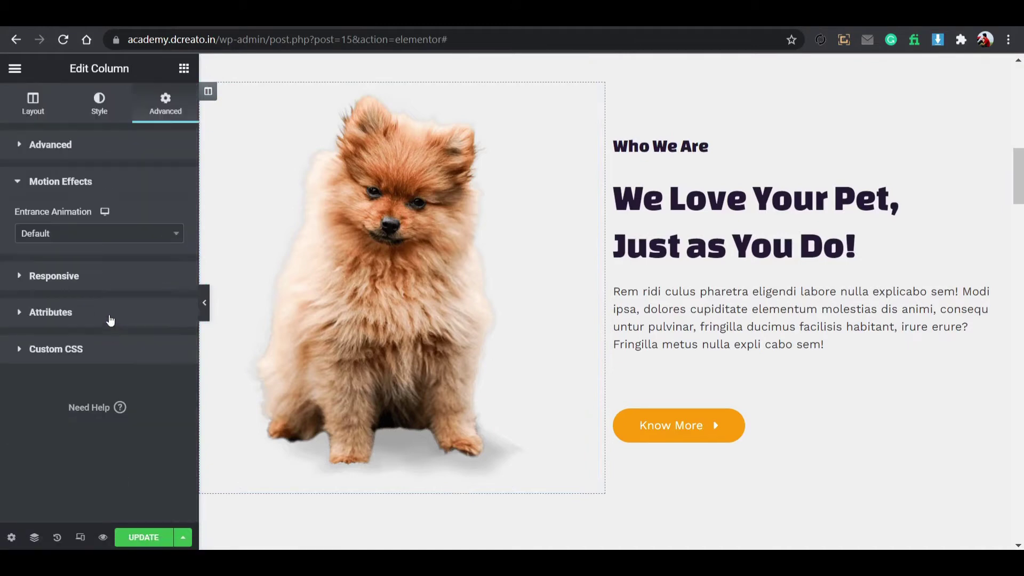
{"action": "left_click", "coordinate": [123, 243]}
{"action": "left_click", "coordinate": [86, 352]}
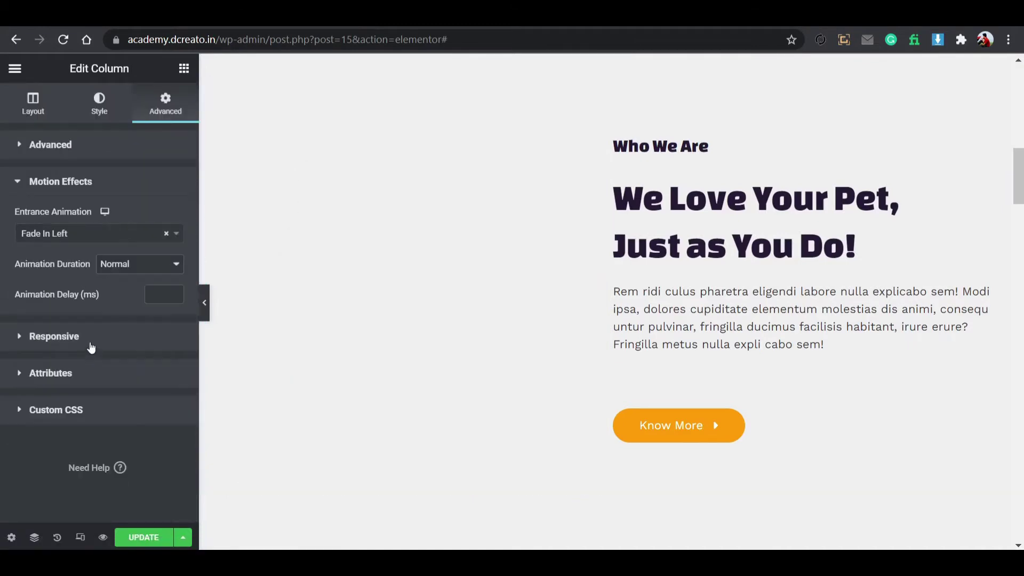
Set the entrance animation of the Who We Are section's text column to Fade In Right.
{"action": "left_click", "coordinate": [616, 93]}
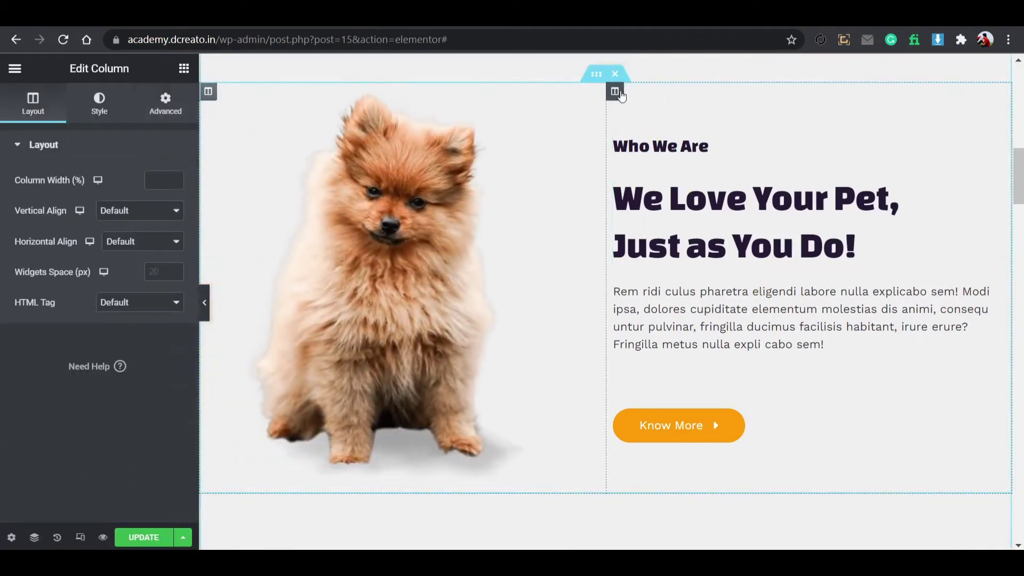
{"action": "left_click", "coordinate": [166, 104]}
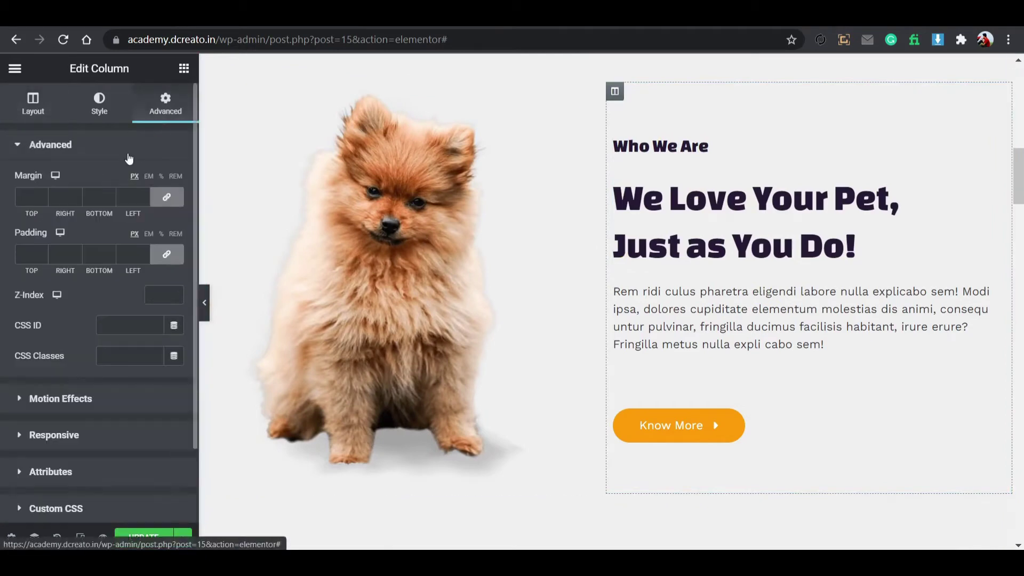
{"action": "left_click", "coordinate": [102, 399]}
{"action": "left_click", "coordinate": [116, 239]}
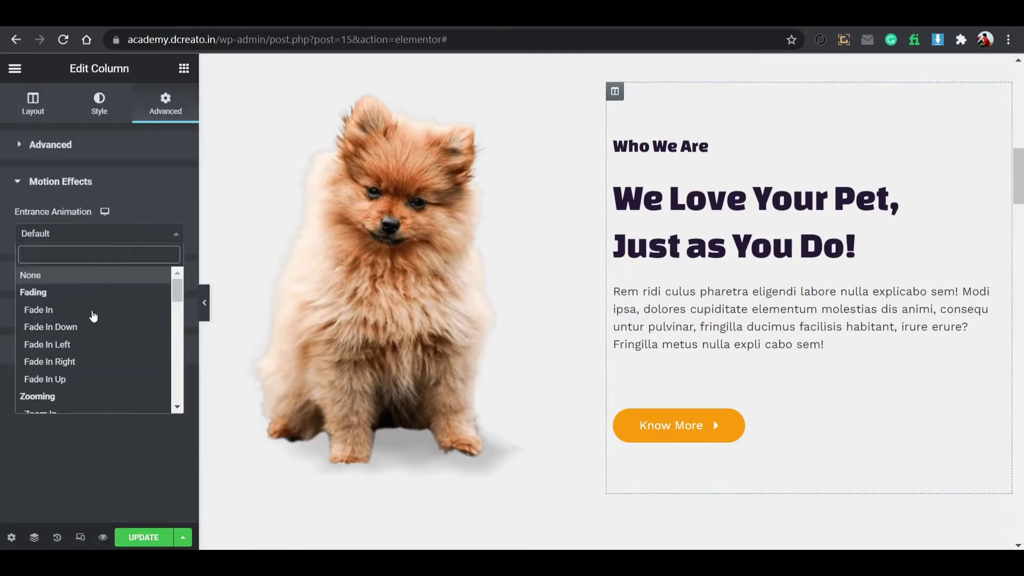
{"action": "left_click", "coordinate": [87, 361]}
Set the entrance animation of the phone mockup column in the Locate Your Pet section to Fade In Right.
{"action": "scroll", "coordinate": [457, 411], "scroll_direction": "down", "scroll_amount": 10}
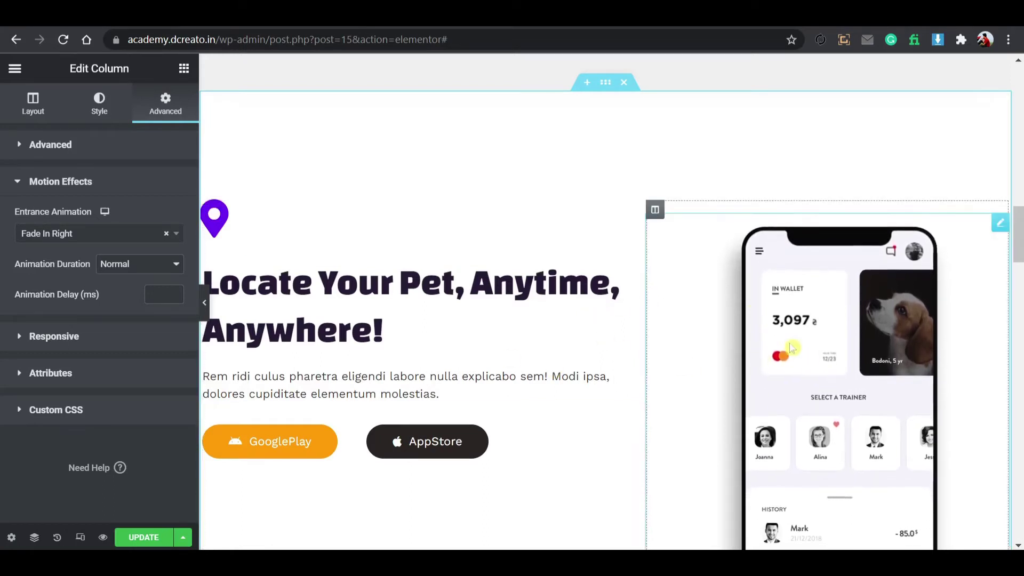
{"action": "left_click", "coordinate": [656, 211]}
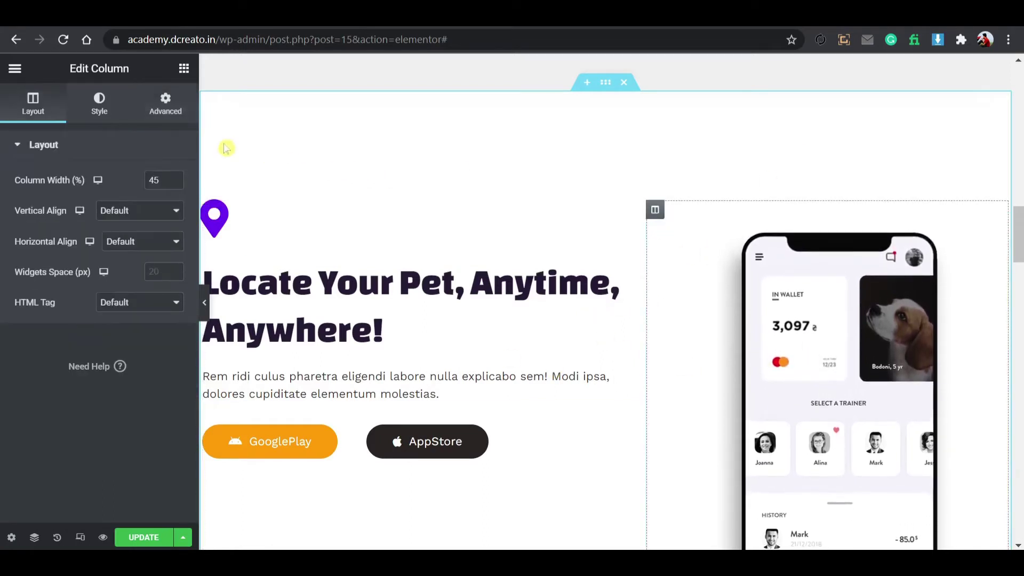
{"action": "left_click", "coordinate": [160, 121]}
{"action": "scroll", "coordinate": [105, 384], "scroll_direction": "down", "scroll_amount": 2}
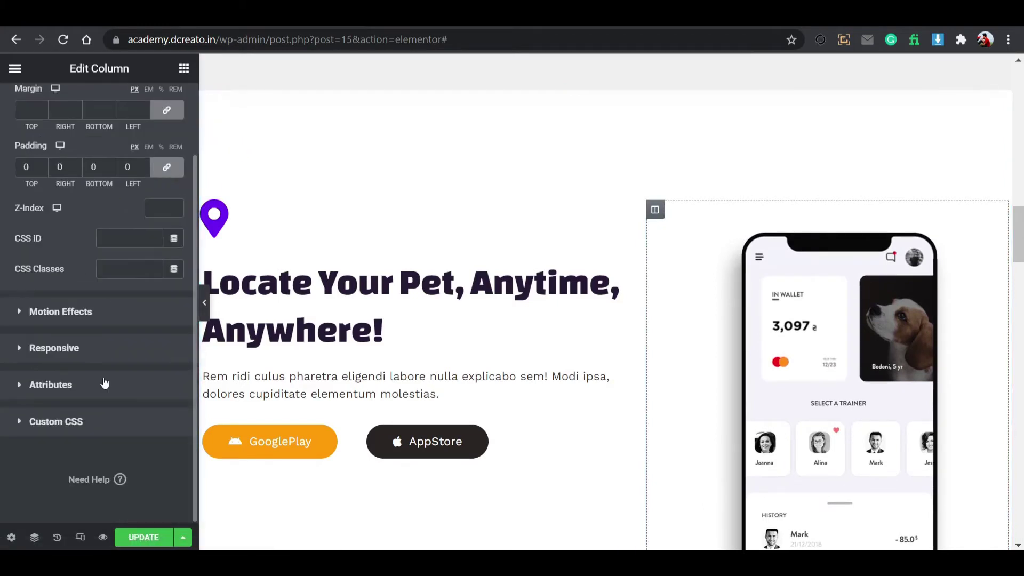
{"action": "left_click", "coordinate": [126, 324]}
{"action": "left_click", "coordinate": [137, 235]}
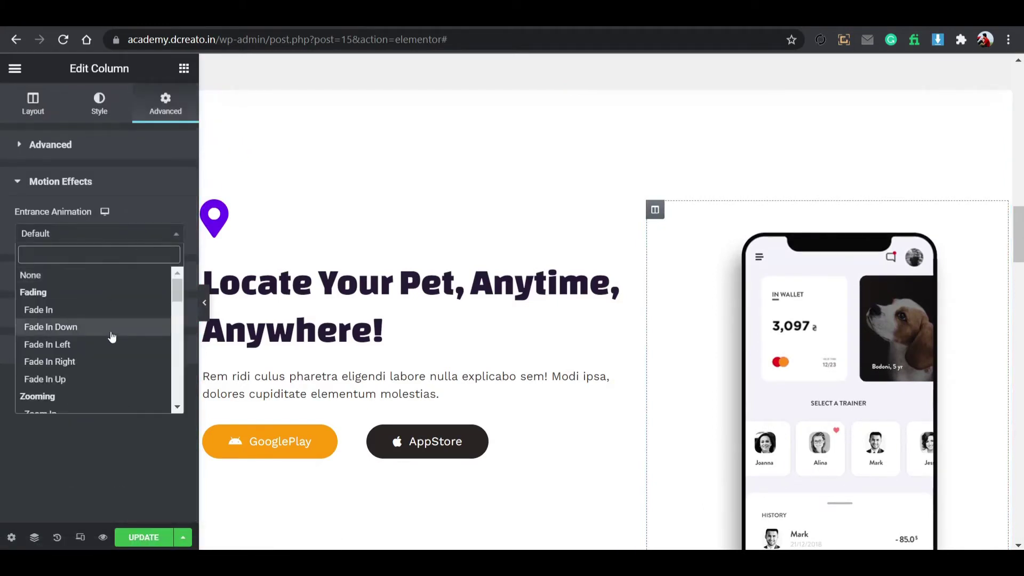
{"action": "left_click", "coordinate": [108, 359]}
Try the Fade In Right entrance animation on the Locate Your Pet text column, and set it to Fade In Left instead.
{"action": "left_click", "coordinate": [211, 210]}
{"action": "left_click", "coordinate": [165, 104]}
{"action": "scroll", "coordinate": [122, 294], "scroll_direction": "down", "scroll_amount": 2}
{"action": "left_click", "coordinate": [115, 305]}
{"action": "left_click", "coordinate": [112, 239]}
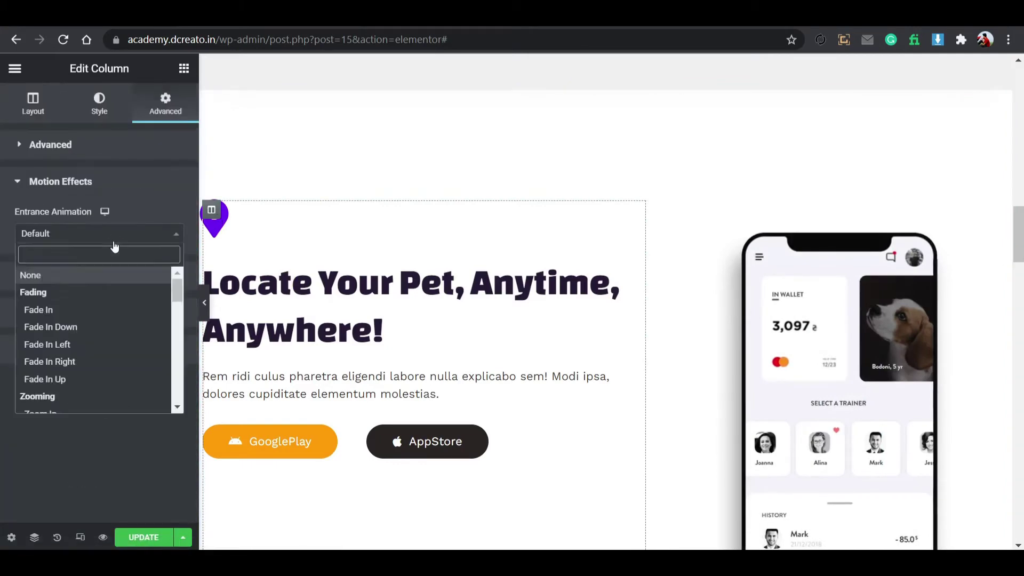
{"action": "left_click", "coordinate": [98, 362]}
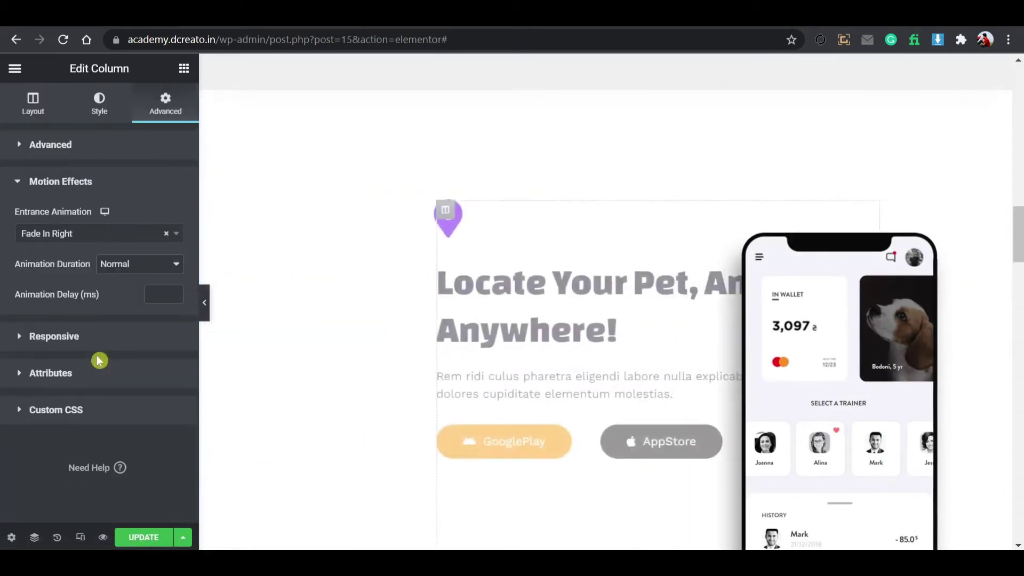
{"action": "left_click", "coordinate": [104, 233]}
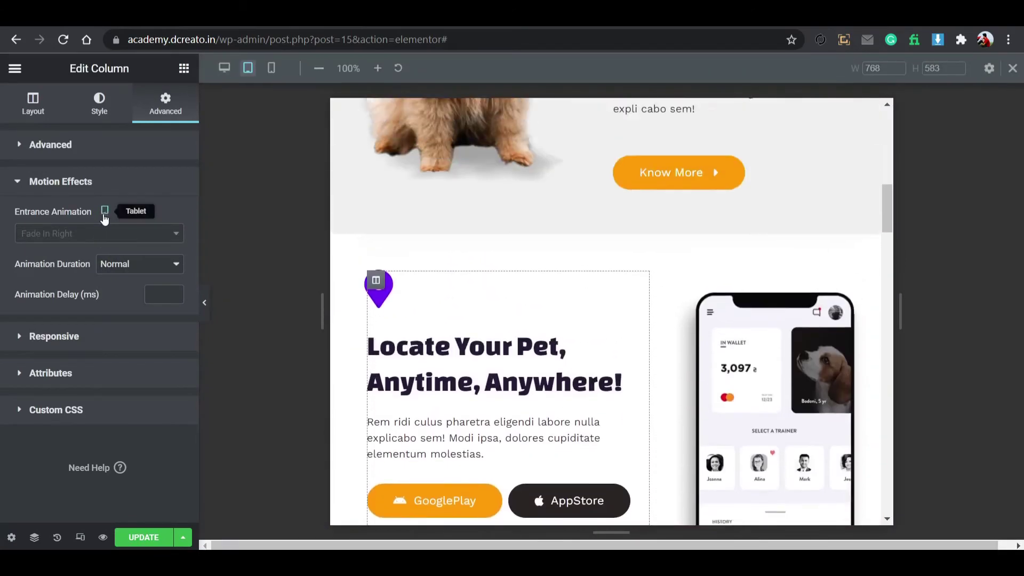
{"action": "left_click", "coordinate": [105, 193]}
{"action": "left_click", "coordinate": [96, 235]}
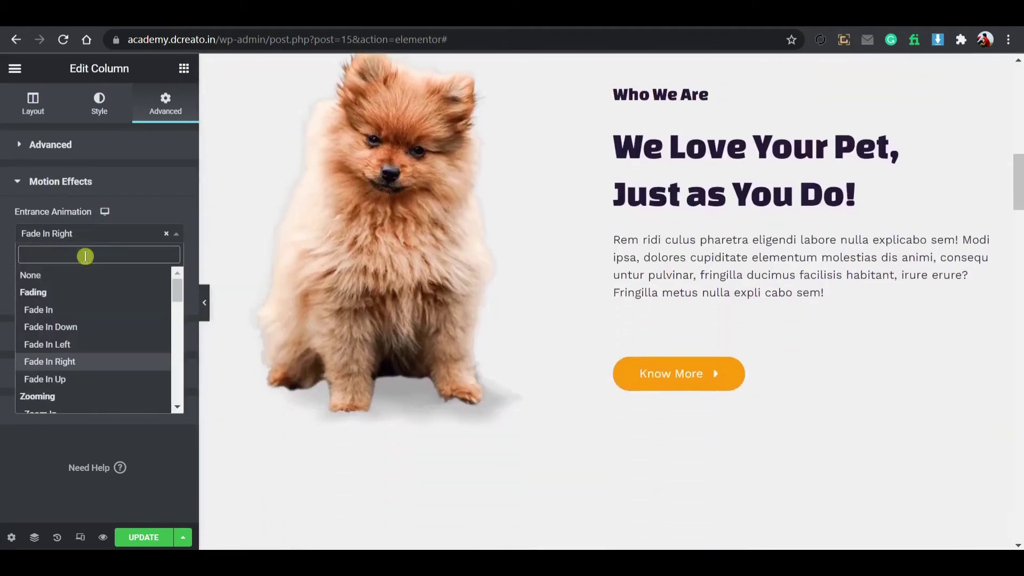
{"action": "left_click", "coordinate": [90, 344]}
Set the entrance animation of the whole Review Us section to Fade In Up.
{"action": "scroll", "coordinate": [343, 384], "scroll_direction": "down", "scroll_amount": 10}
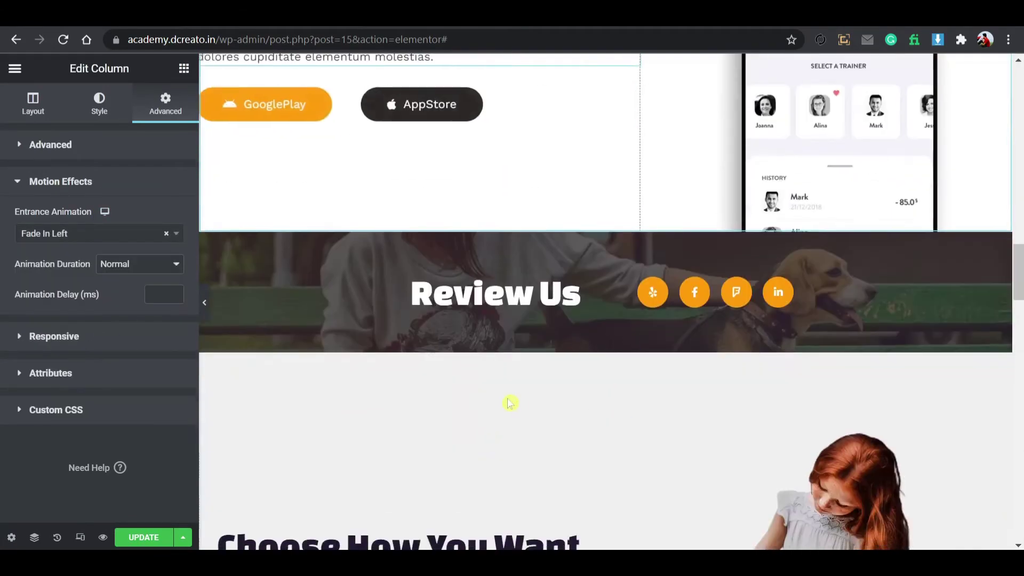
{"action": "scroll", "coordinate": [617, 320], "scroll_direction": "up", "scroll_amount": 4}
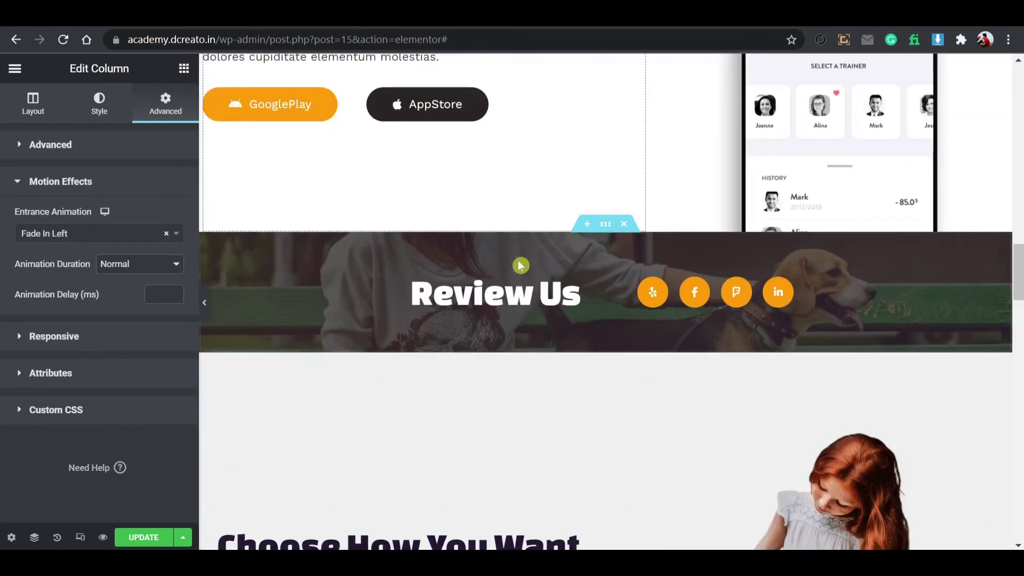
{"action": "left_click", "coordinate": [604, 231]}
{"action": "left_click", "coordinate": [165, 104]}
{"action": "scroll", "coordinate": [98, 336], "scroll_direction": "down", "scroll_amount": 2}
{"action": "left_click", "coordinate": [103, 312]}
{"action": "left_click", "coordinate": [122, 233]}
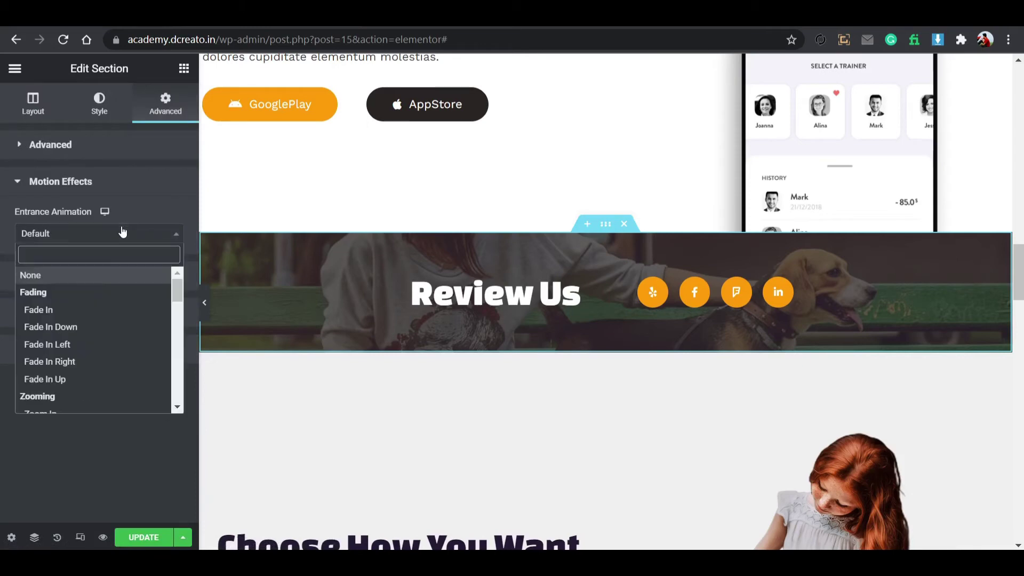
{"action": "left_click", "coordinate": [91, 378]}
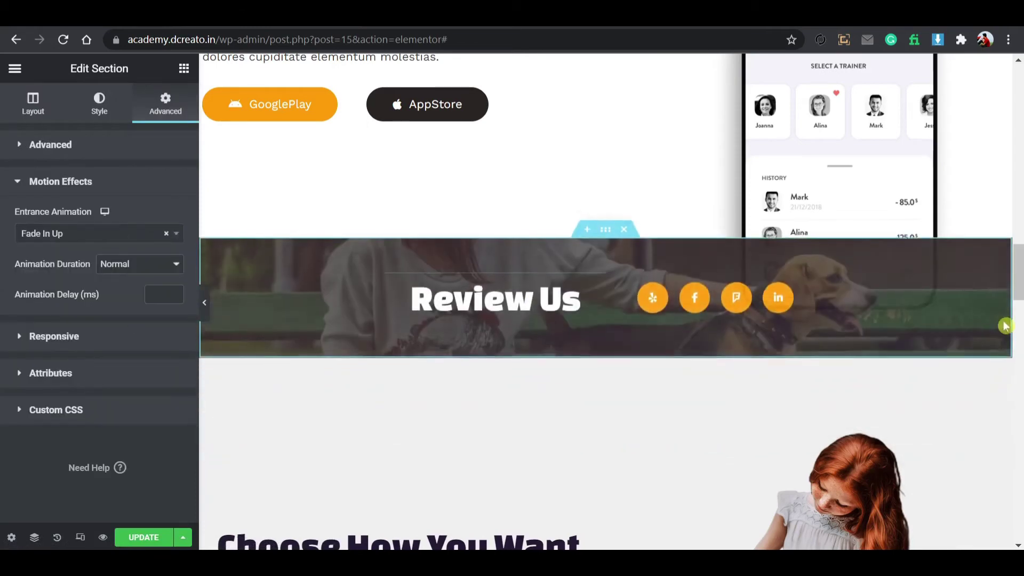
Try Fade In Right on the Choose How You Want Us to Care text column, and set its entrance animation to Fade In Left instead.
{"action": "scroll", "coordinate": [462, 338], "scroll_direction": "down", "scroll_amount": 5}
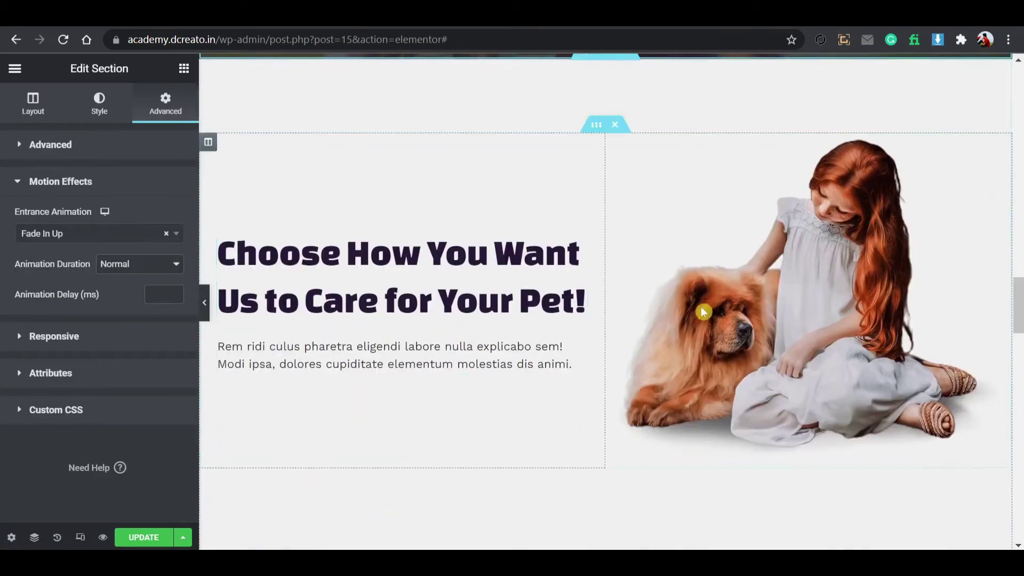
{"action": "left_click", "coordinate": [208, 142]}
{"action": "left_click", "coordinate": [166, 104]}
{"action": "left_click", "coordinate": [110, 392]}
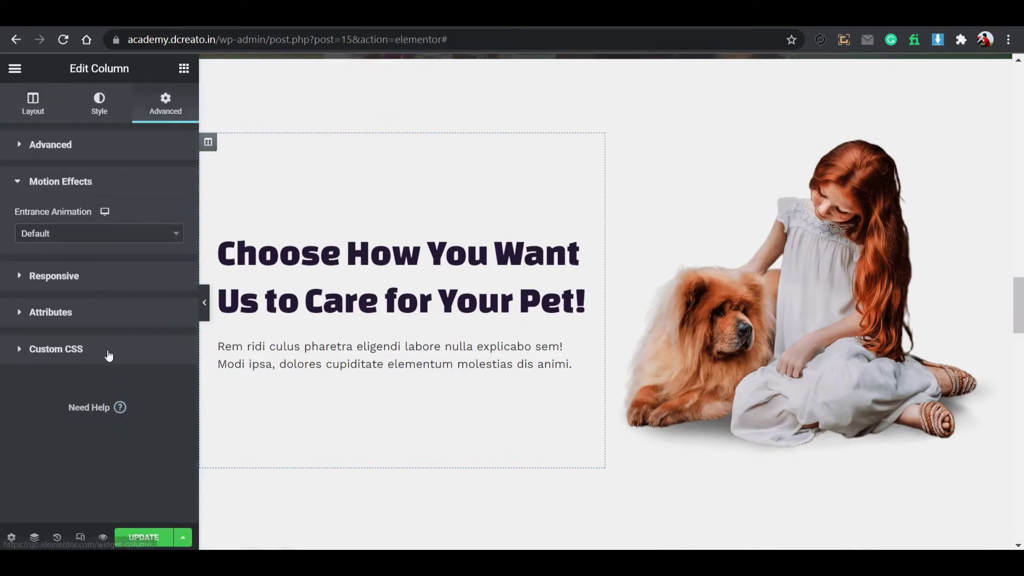
{"action": "left_click", "coordinate": [111, 234]}
{"action": "left_click", "coordinate": [101, 361]}
{"action": "left_click", "coordinate": [101, 234]}
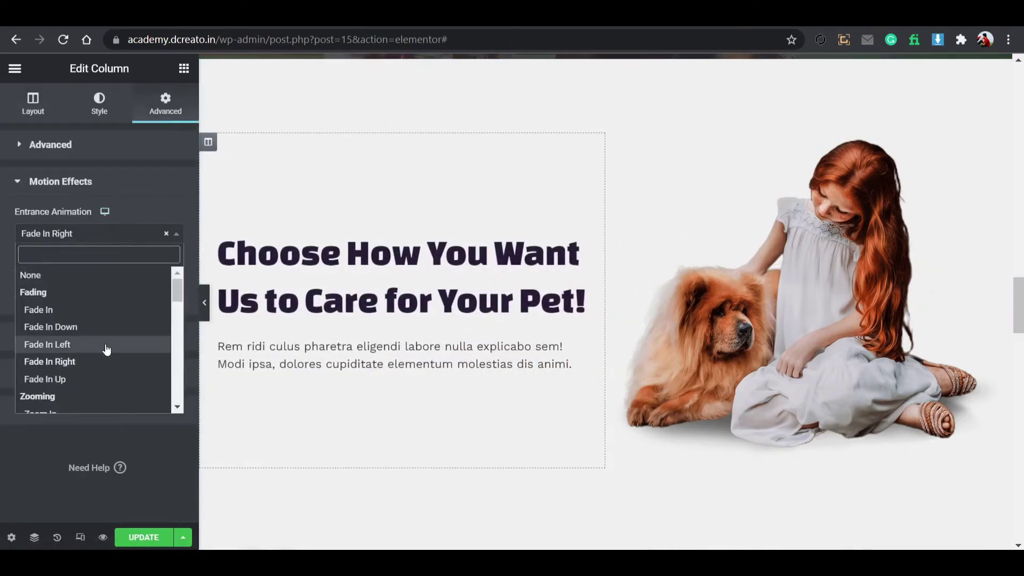
{"action": "left_click", "coordinate": [107, 345]}
Set the entrance animation of the girl-and-dog image column beside the Choose How You Want heading to Fade In Right.
{"action": "left_click", "coordinate": [615, 143]}
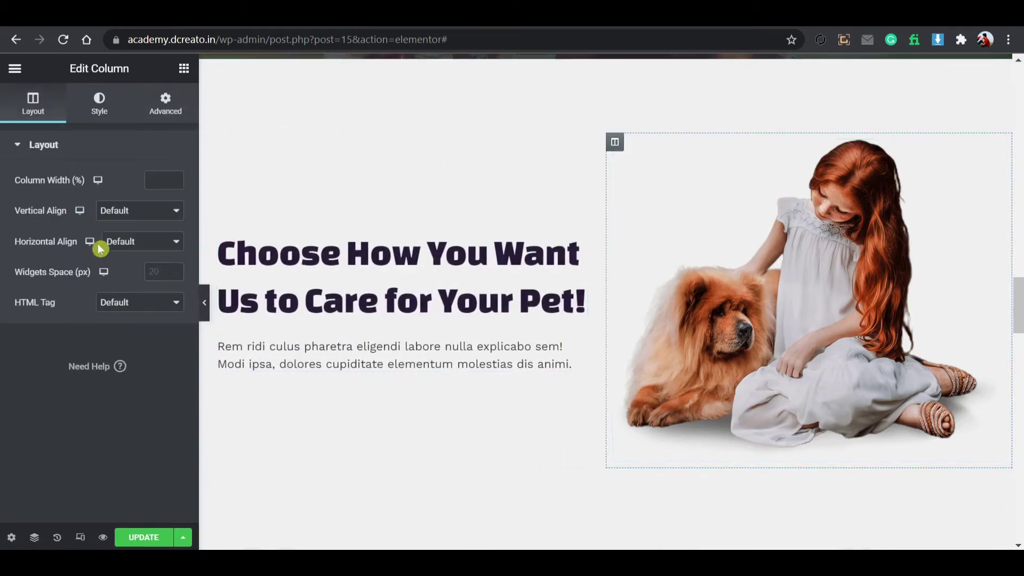
{"action": "left_click", "coordinate": [178, 96]}
{"action": "left_click", "coordinate": [119, 394]}
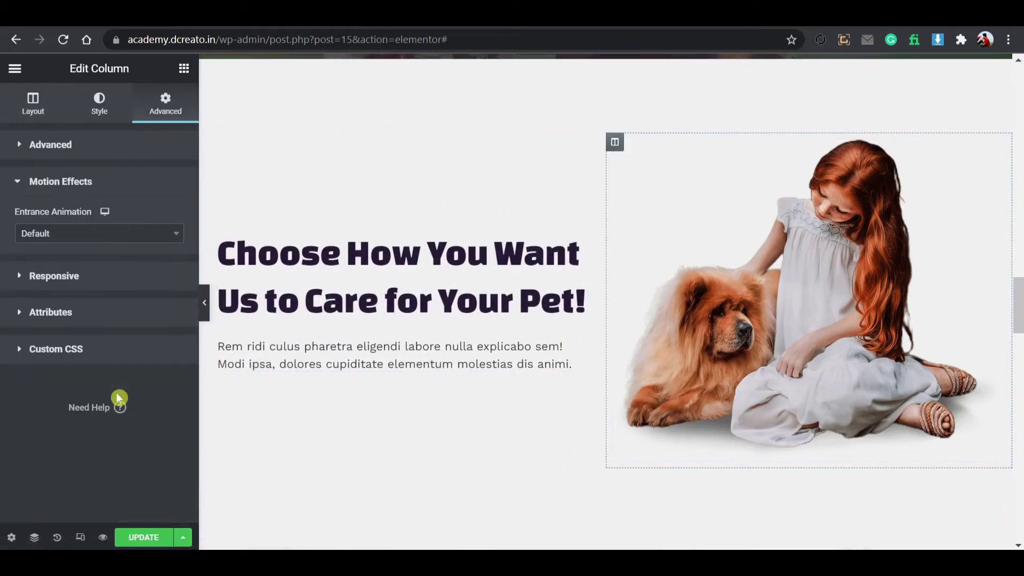
{"action": "left_click", "coordinate": [83, 233]}
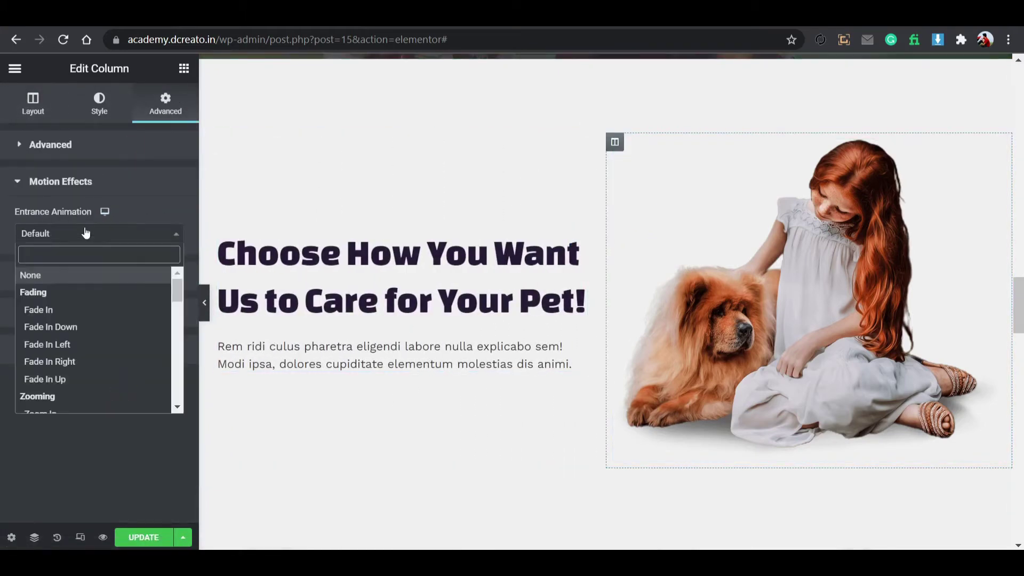
{"action": "left_click", "coordinate": [96, 362]}
Set the entrance animation of the Pet Sitting column in the services row to Fade In Left.
{"action": "scroll", "coordinate": [490, 389], "scroll_direction": "down", "scroll_amount": 8}
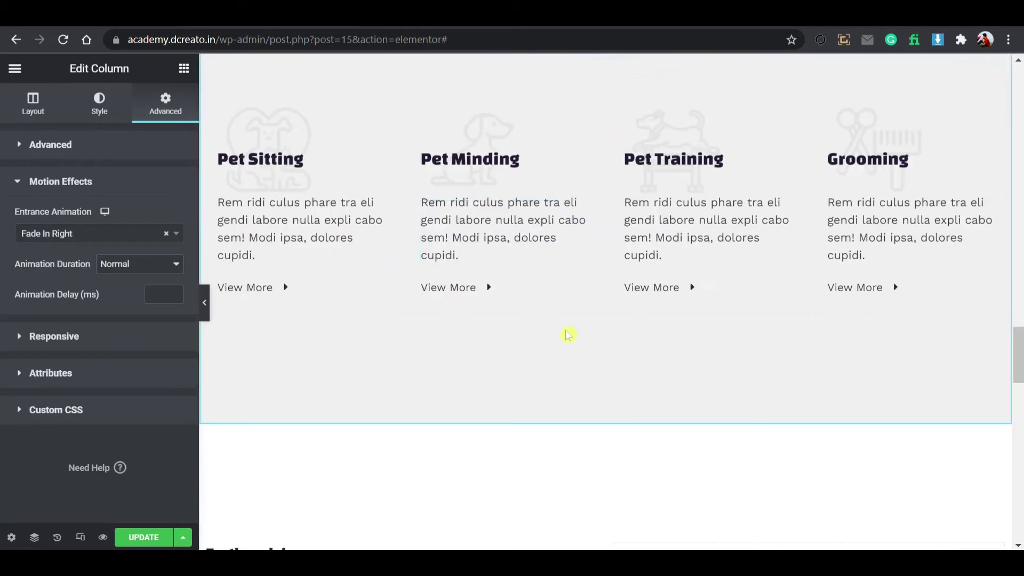
{"action": "scroll", "coordinate": [620, 248], "scroll_direction": "up", "scroll_amount": 3}
{"action": "left_click", "coordinate": [597, 219]}
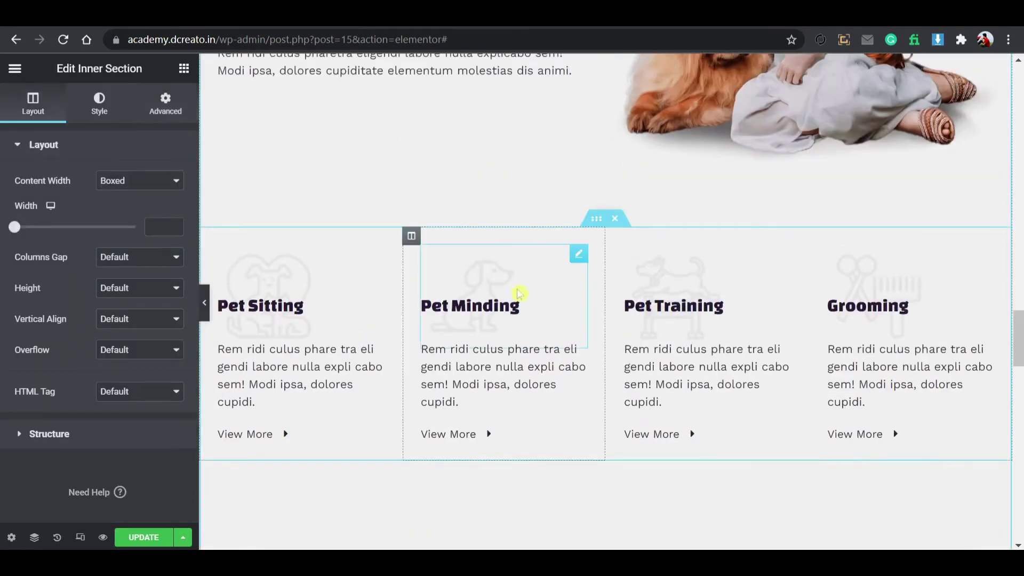
{"action": "left_click", "coordinate": [208, 236]}
{"action": "left_click", "coordinate": [166, 104]}
{"action": "left_click", "coordinate": [112, 313]}
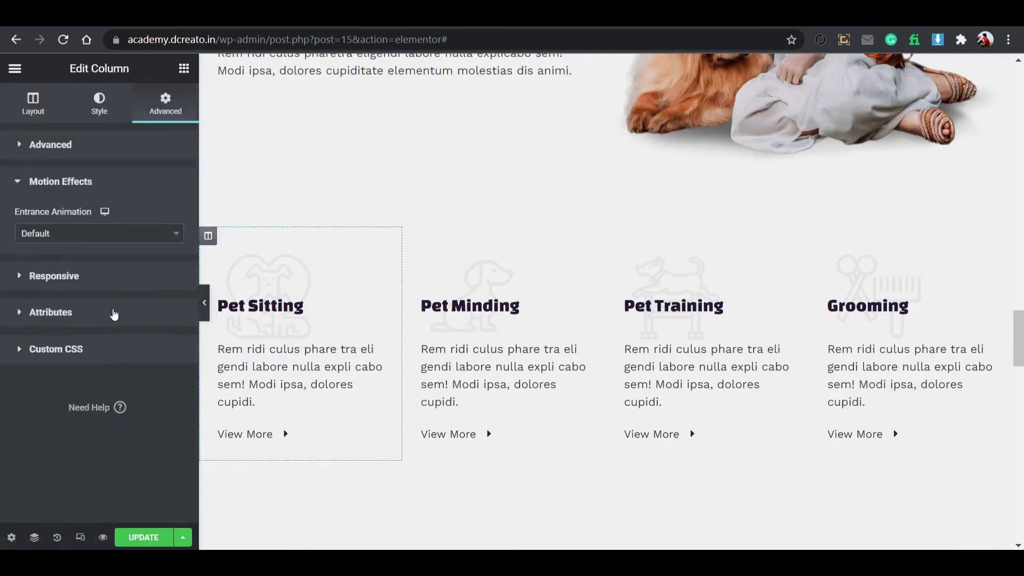
{"action": "left_click", "coordinate": [111, 241]}
{"action": "left_click", "coordinate": [161, 344]}
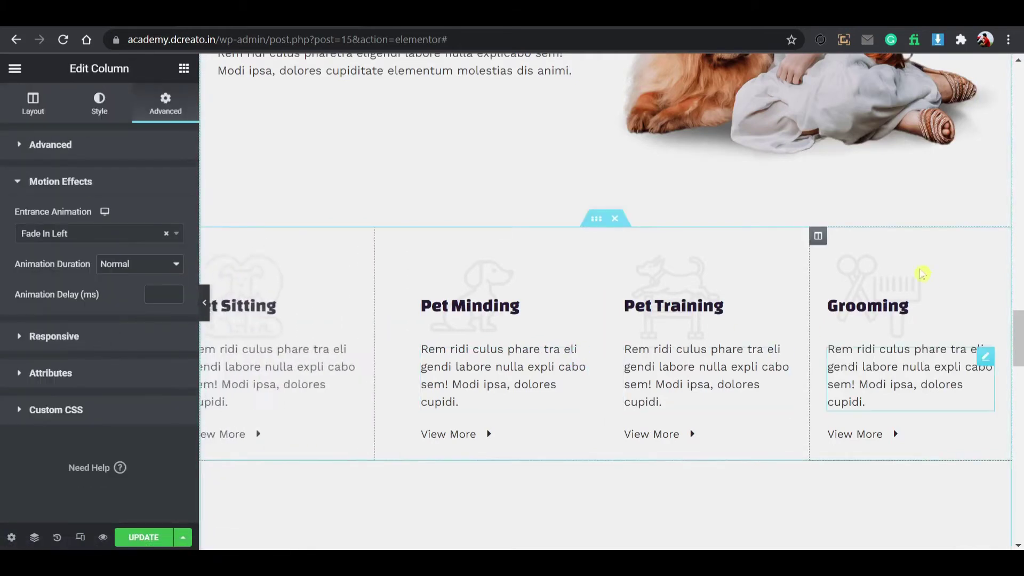
Set the entrance animation of the Grooming column in the services row to Fade In Right.
{"action": "left_click", "coordinate": [818, 237]}
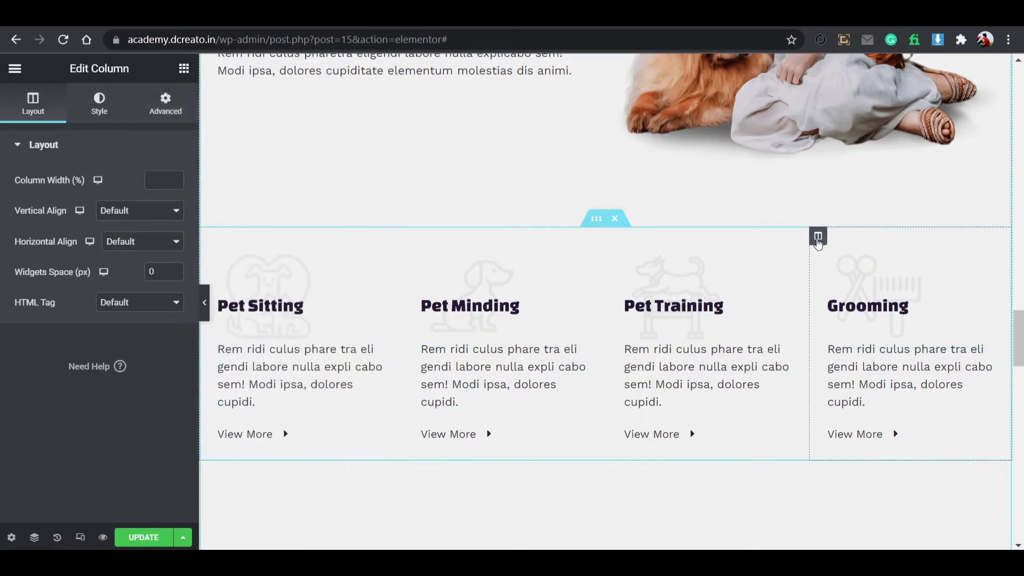
{"action": "left_click", "coordinate": [184, 127]}
{"action": "left_click", "coordinate": [87, 270]}
{"action": "scroll", "coordinate": [99, 396], "scroll_direction": "down", "scroll_amount": 2}
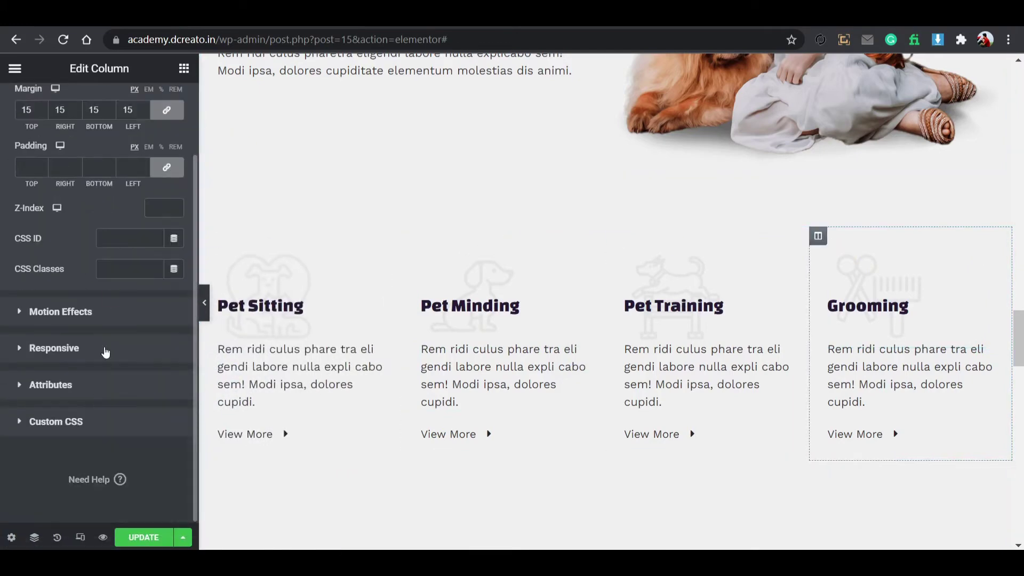
{"action": "left_click", "coordinate": [107, 314]}
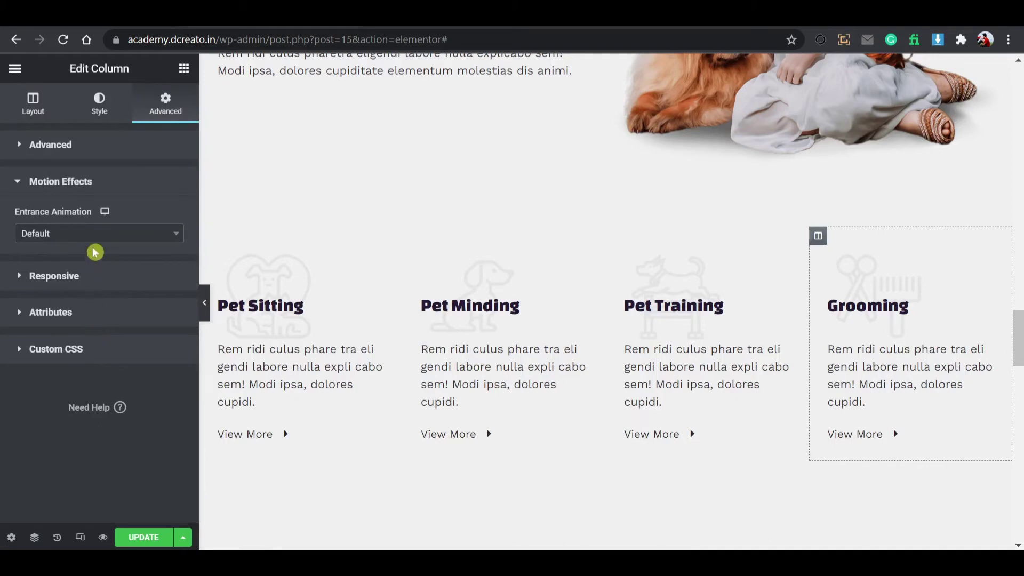
{"action": "left_click", "coordinate": [96, 236]}
{"action": "left_click", "coordinate": [92, 361]}
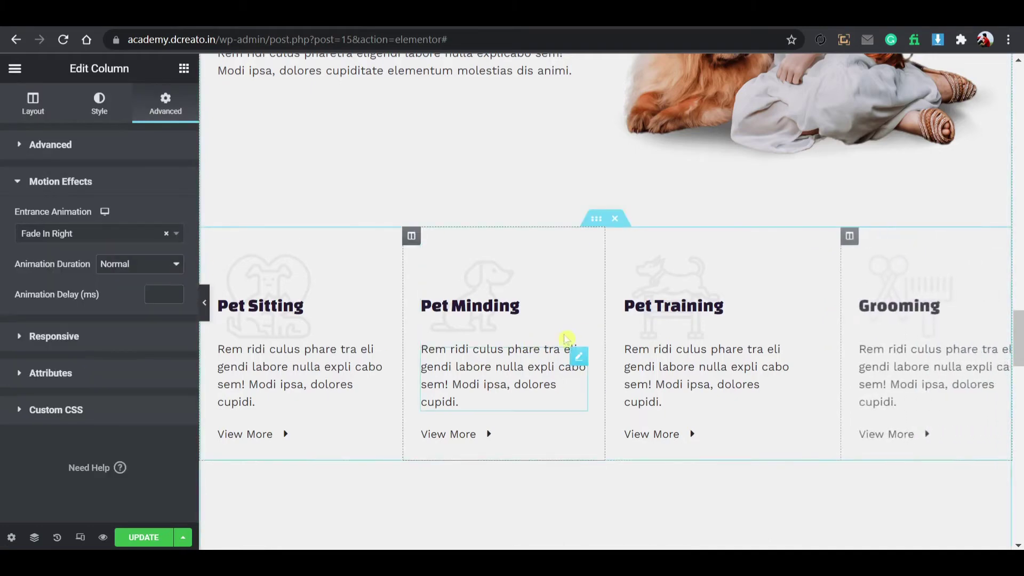
Set the entrance animation of the Pet Minding column in the services row to Fade In Up.
{"action": "left_click", "coordinate": [411, 236]}
{"action": "left_click", "coordinate": [166, 104]}
{"action": "scroll", "coordinate": [133, 329], "scroll_direction": "down", "scroll_amount": 2}
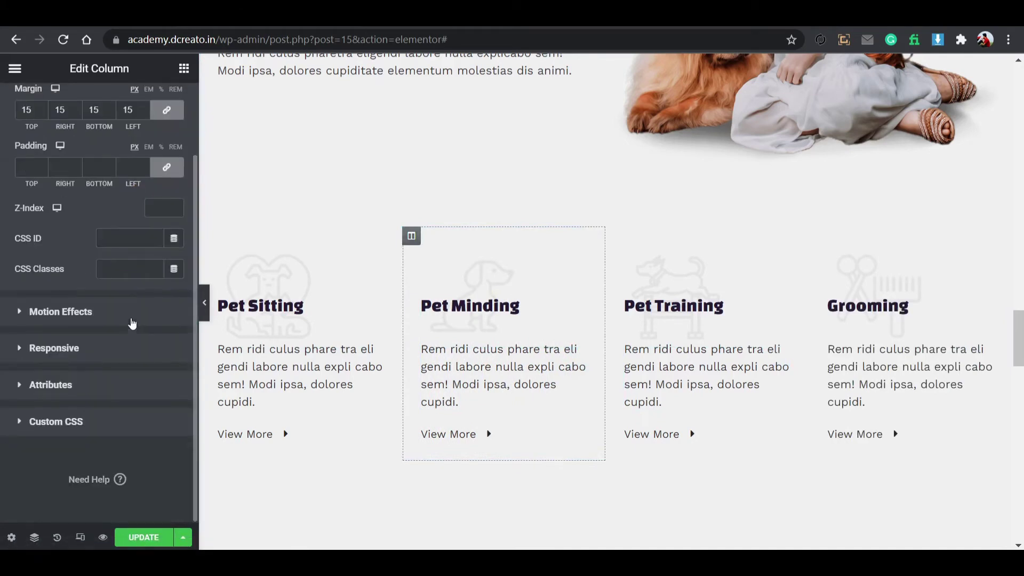
{"action": "left_click", "coordinate": [122, 320]}
{"action": "left_click", "coordinate": [96, 239]}
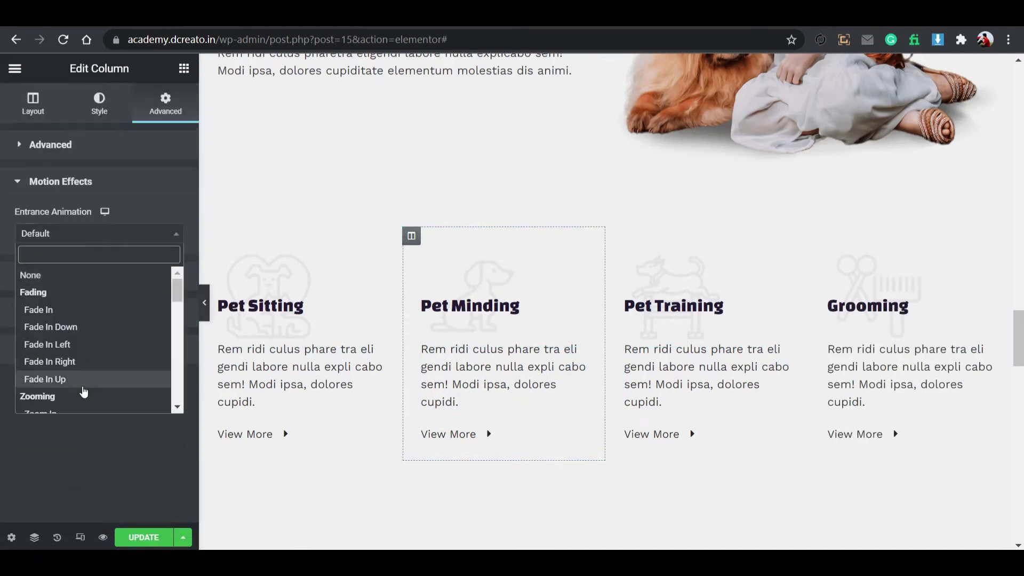
{"action": "left_click", "coordinate": [85, 378]}
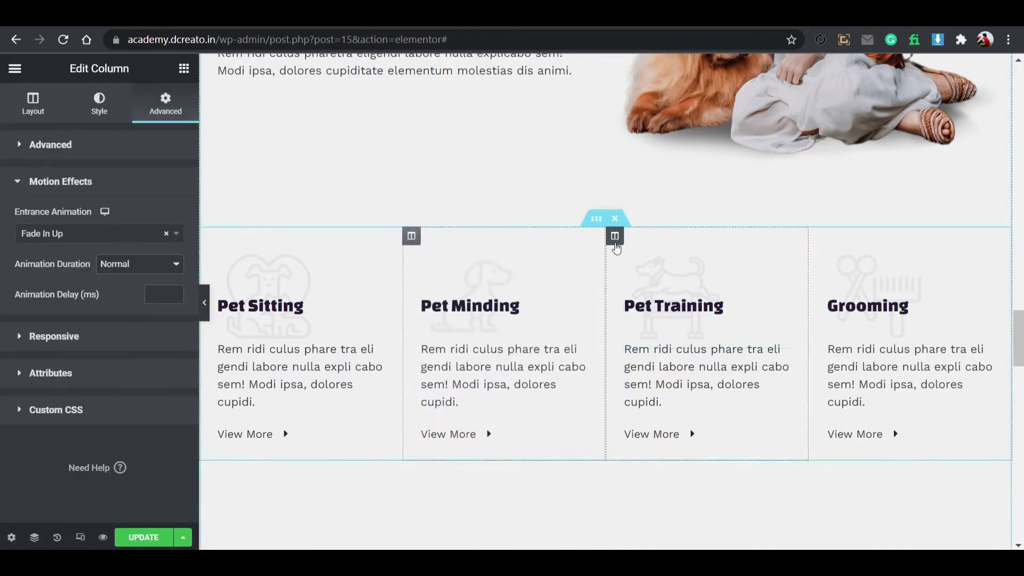
Set the entrance animation of the Pet Training column in the services row to Fade In Up.
{"action": "left_click", "coordinate": [614, 236]}
{"action": "left_click", "coordinate": [165, 104]}
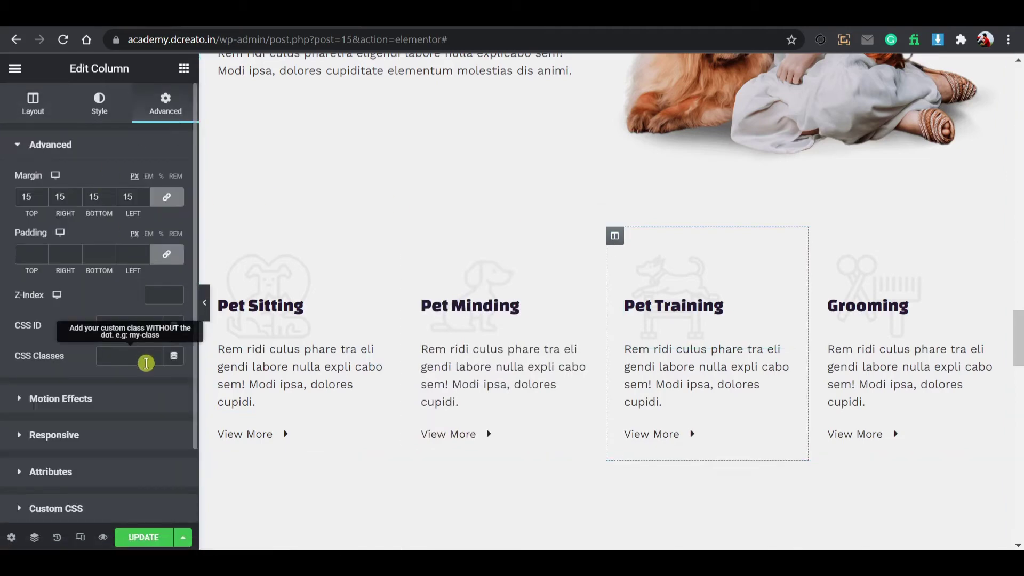
{"action": "left_click", "coordinate": [138, 398]}
{"action": "left_click", "coordinate": [131, 233]}
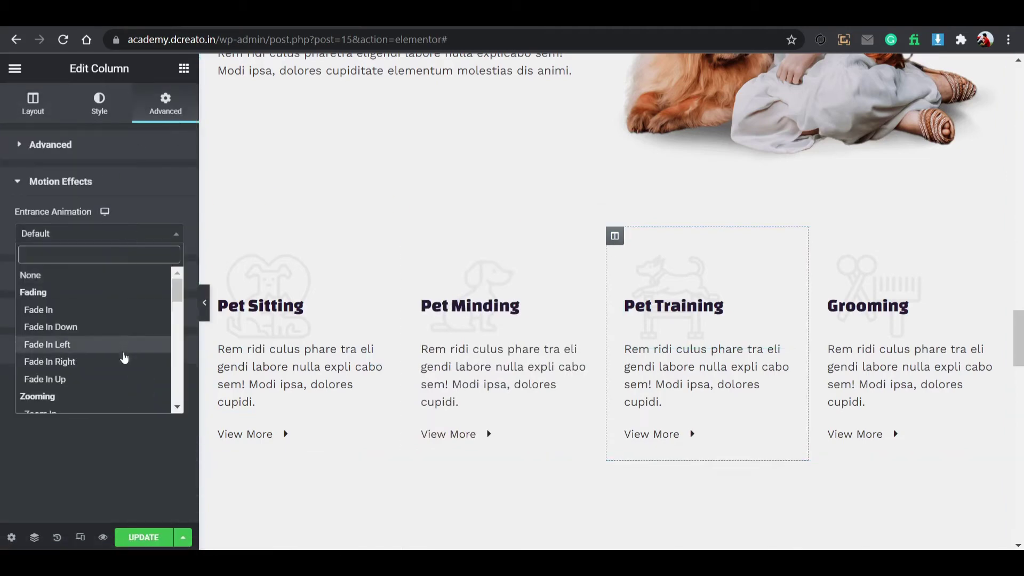
{"action": "left_click", "coordinate": [125, 379]}
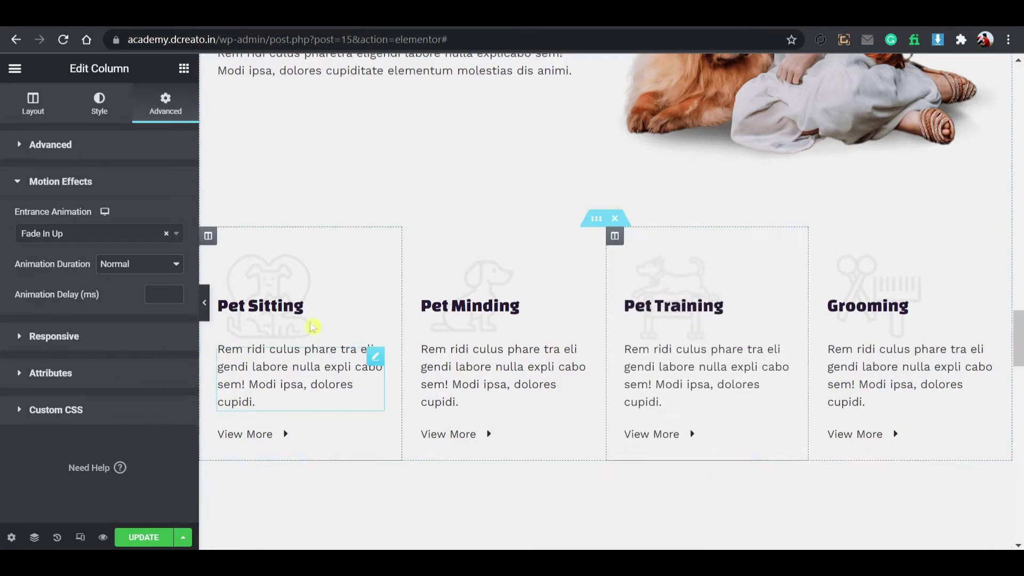
Set the entrance animation of the inner section holding the Testimonials Happy Faces heading to Fade In Up.
{"action": "scroll", "coordinate": [662, 353], "scroll_direction": "down", "scroll_amount": 9}
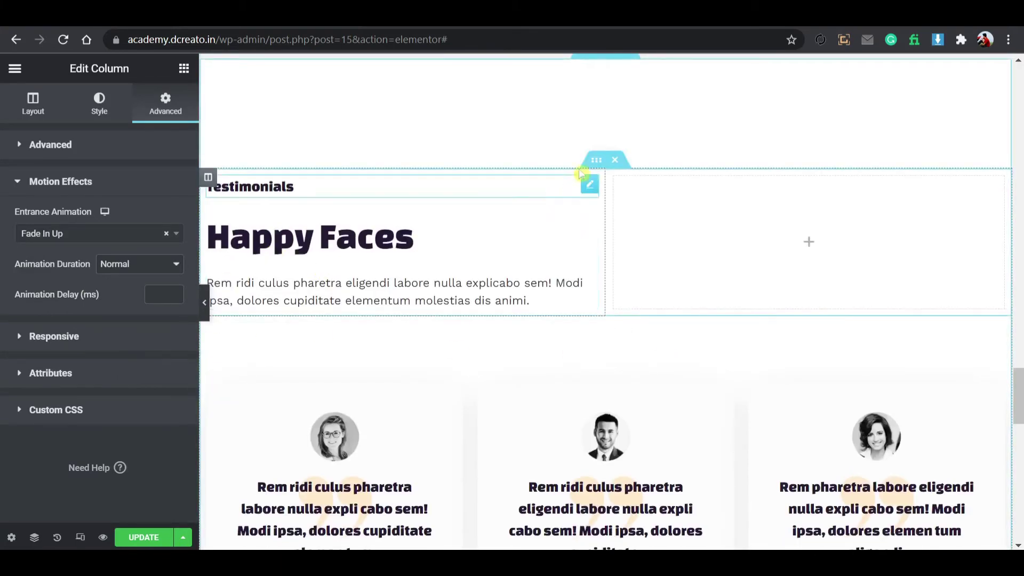
{"action": "left_click", "coordinate": [595, 169]}
{"action": "left_click", "coordinate": [166, 104]}
{"action": "left_click", "coordinate": [128, 395]}
{"action": "left_click", "coordinate": [99, 233]}
{"action": "left_click", "coordinate": [101, 377]}
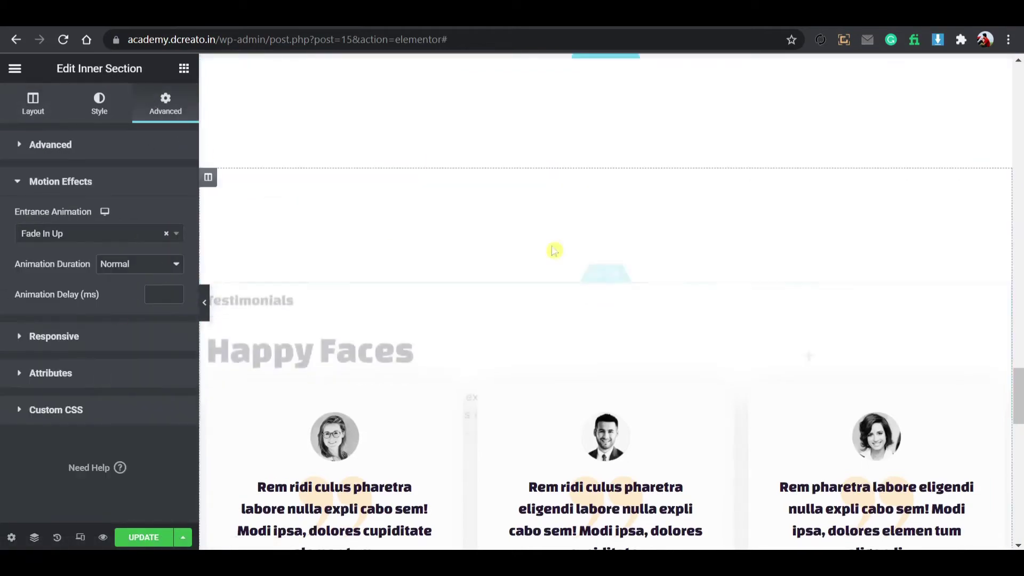
Look over the remaining testimonial, trial and footer sections, and save the homepage changes.
{"action": "scroll", "coordinate": [477, 291], "scroll_direction": "down", "scroll_amount": 3}
{"action": "scroll", "coordinate": [535, 407], "scroll_direction": "down", "scroll_amount": 5}
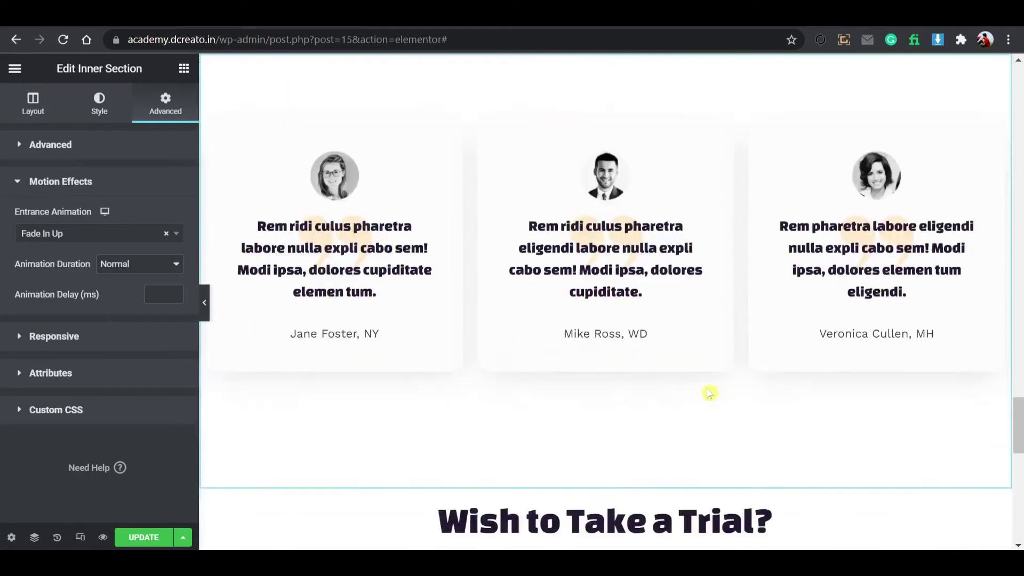
{"action": "scroll", "coordinate": [480, 409], "scroll_direction": "down", "scroll_amount": 9}
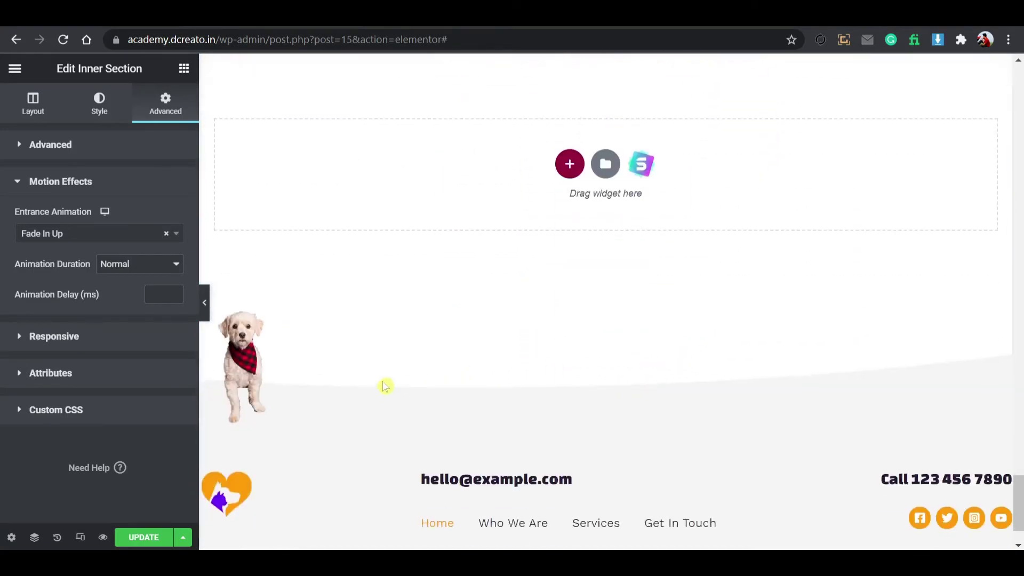
{"action": "scroll", "coordinate": [549, 405], "scroll_direction": "down", "scroll_amount": 2}
{"action": "scroll", "coordinate": [434, 408], "scroll_direction": "up", "scroll_amount": 10}
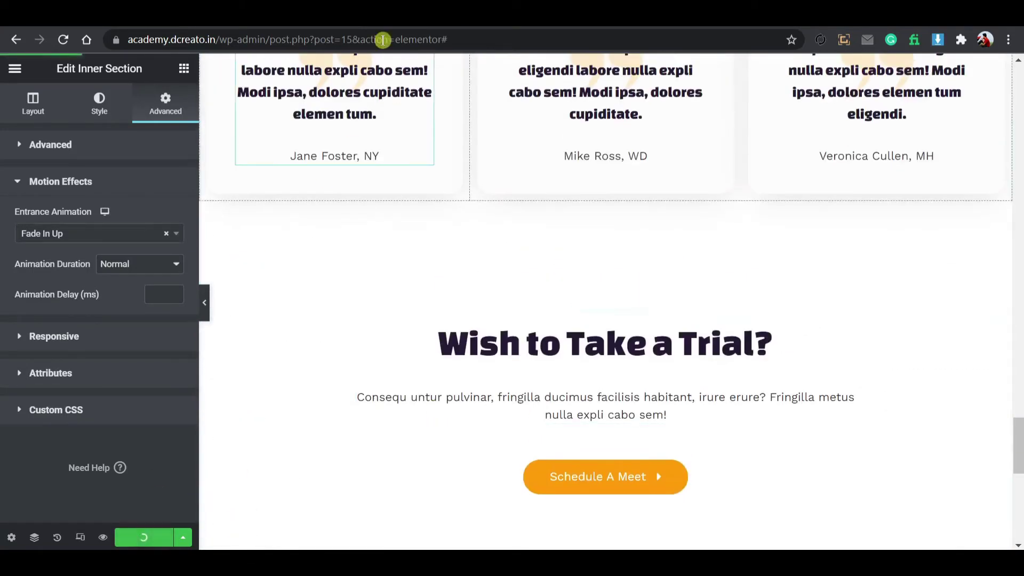
Review the entrance animations on the live homepage from the hero down to the trial section and back up.
{"action": "left_click", "coordinate": [416, 13]}
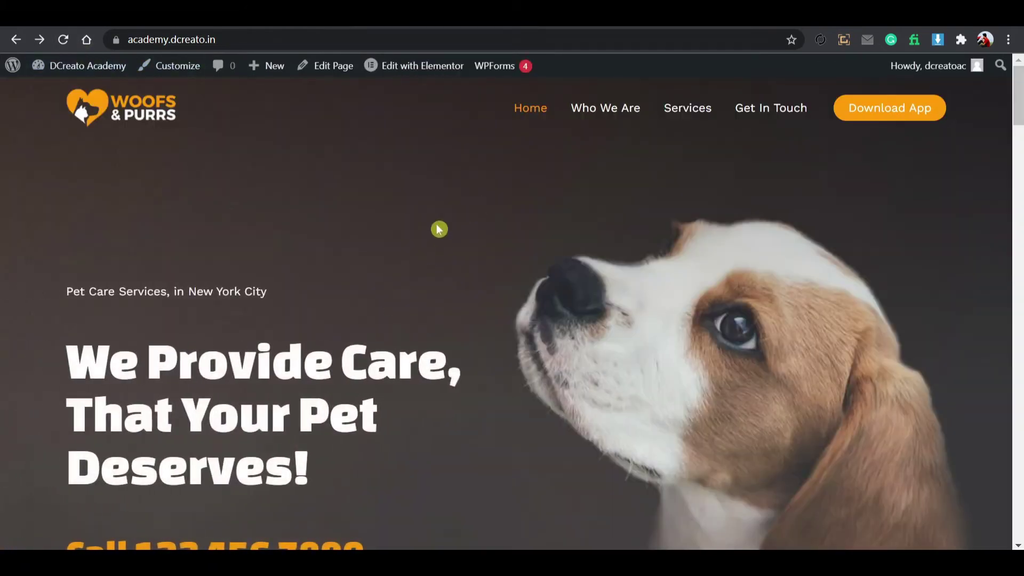
{"action": "scroll", "coordinate": [469, 235], "scroll_direction": "down", "scroll_amount": 10}
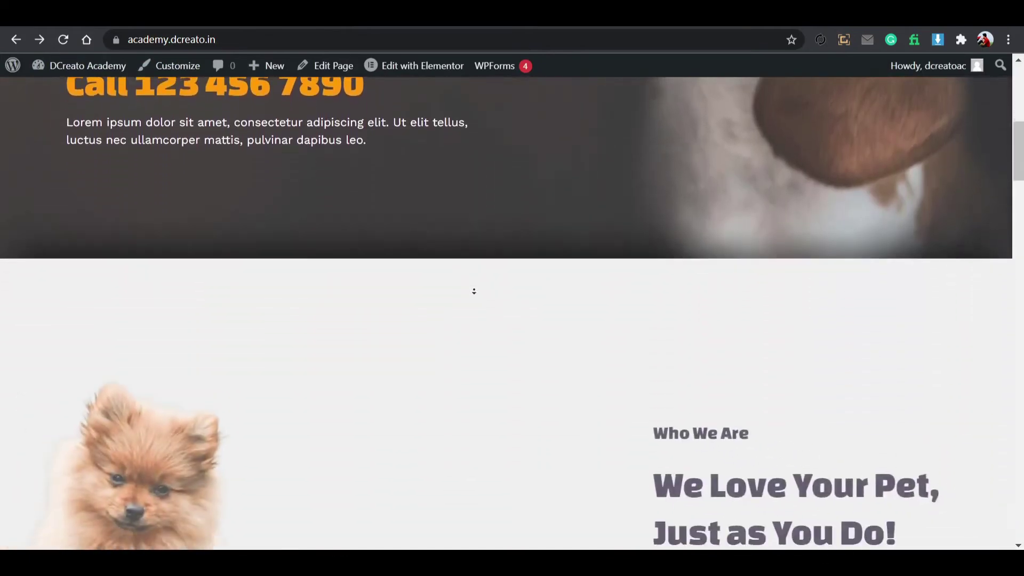
{"action": "scroll", "coordinate": [473, 297], "scroll_direction": "down", "scroll_amount": 12}
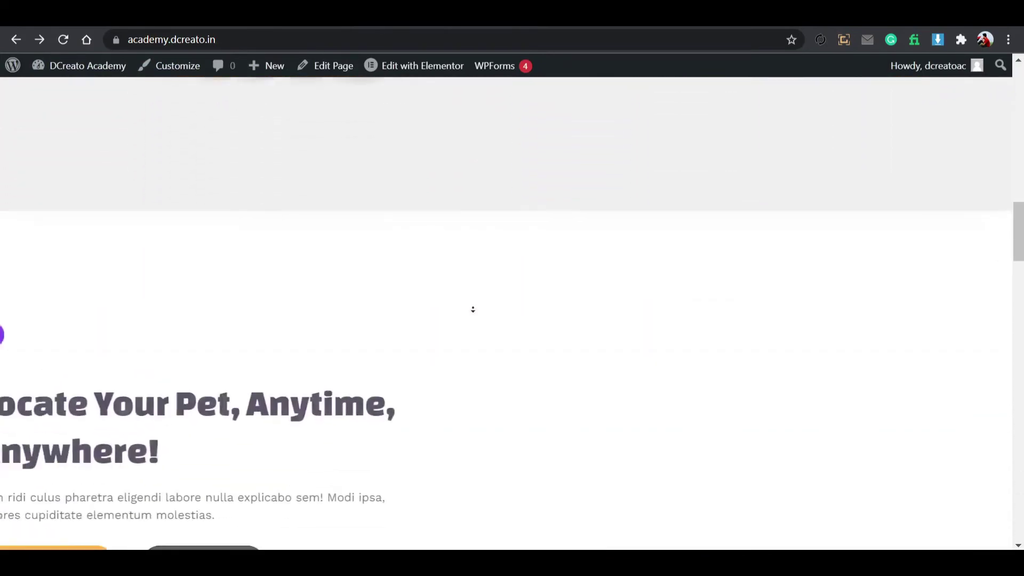
{"action": "scroll", "coordinate": [474, 311], "scroll_direction": "down", "scroll_amount": 15}
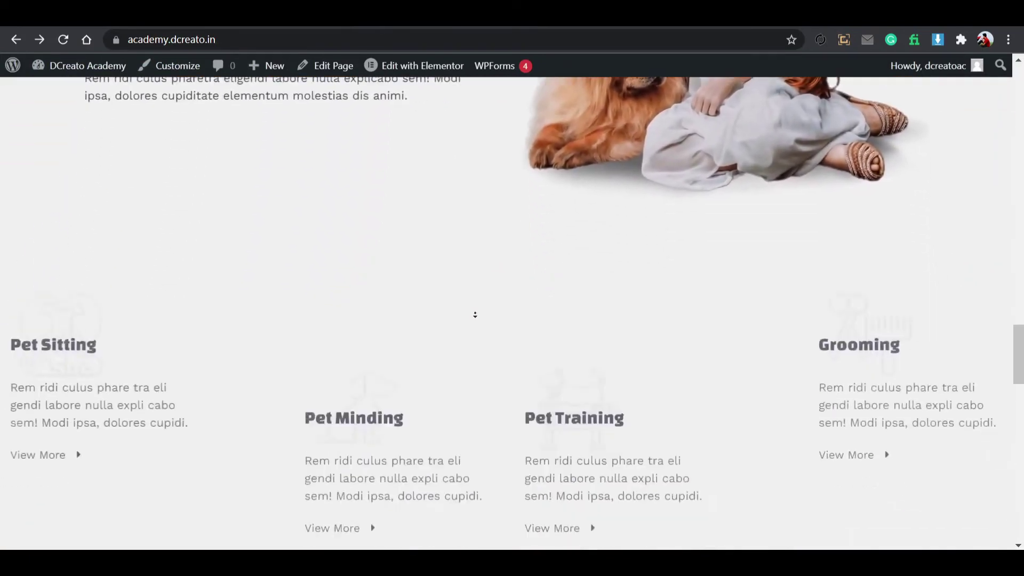
{"action": "scroll", "coordinate": [475, 315], "scroll_direction": "down", "scroll_amount": 15}
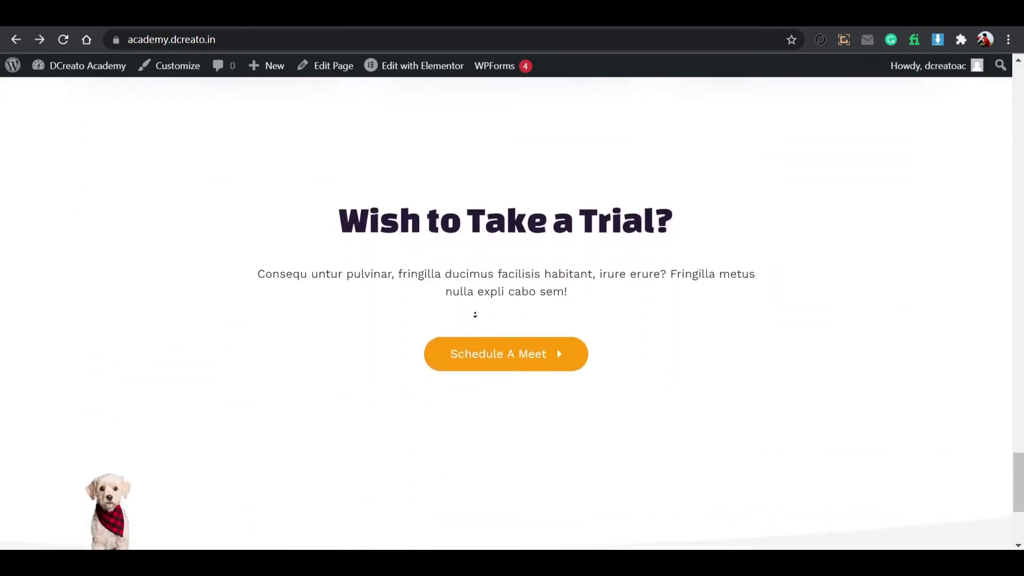
{"action": "scroll", "coordinate": [479, 319], "scroll_direction": "up", "scroll_amount": 20}
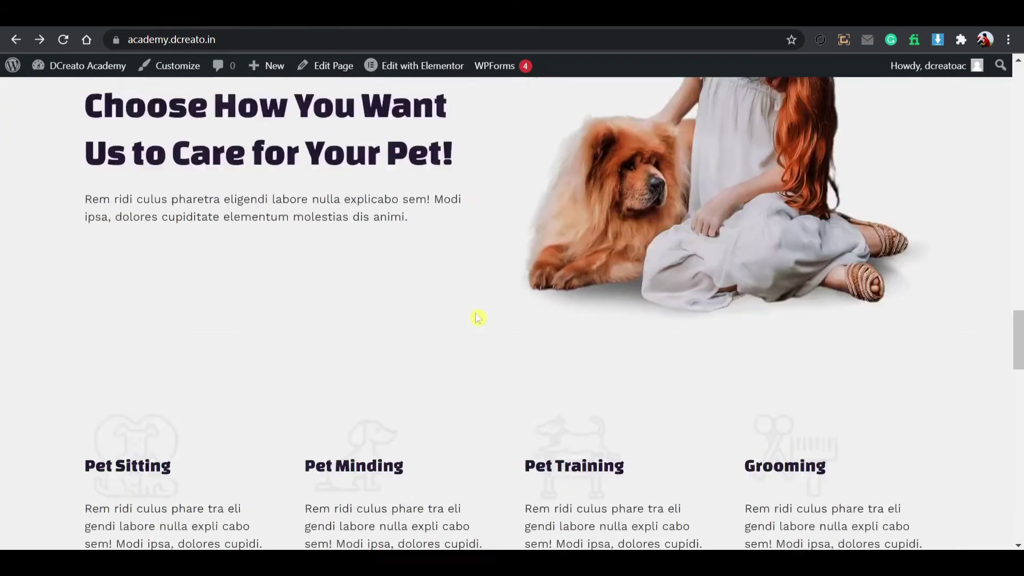
{"action": "scroll", "coordinate": [478, 318], "scroll_direction": "up", "scroll_amount": 8}
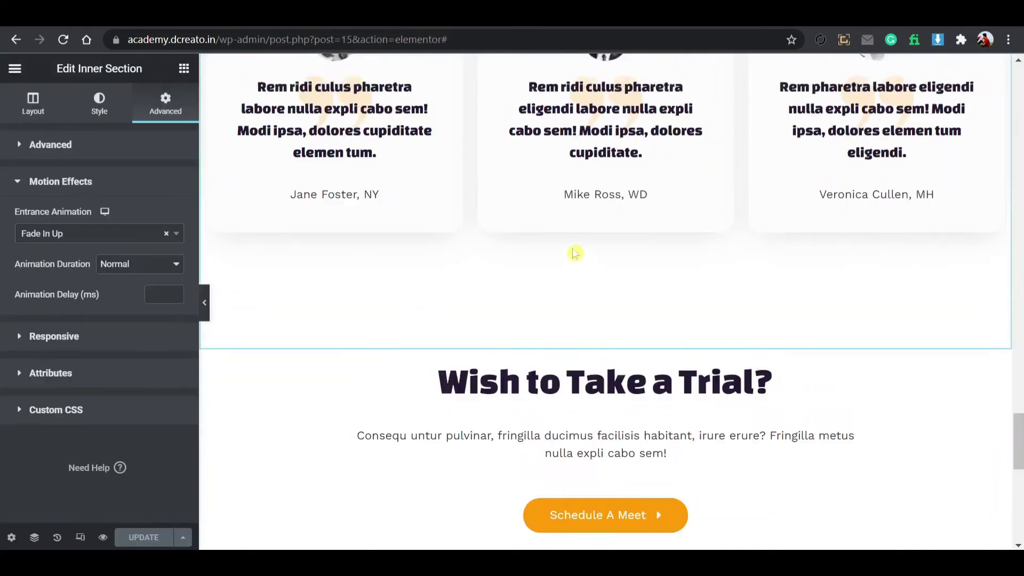
Return to the Elementor editor and open the CSS ID setting of the Choose How You Want Us to Care for Your Pet! section.
{"action": "scroll", "coordinate": [576, 247], "scroll_direction": "up", "scroll_amount": 10}
{"action": "scroll", "coordinate": [575, 244], "scroll_direction": "up", "scroll_amount": 10}
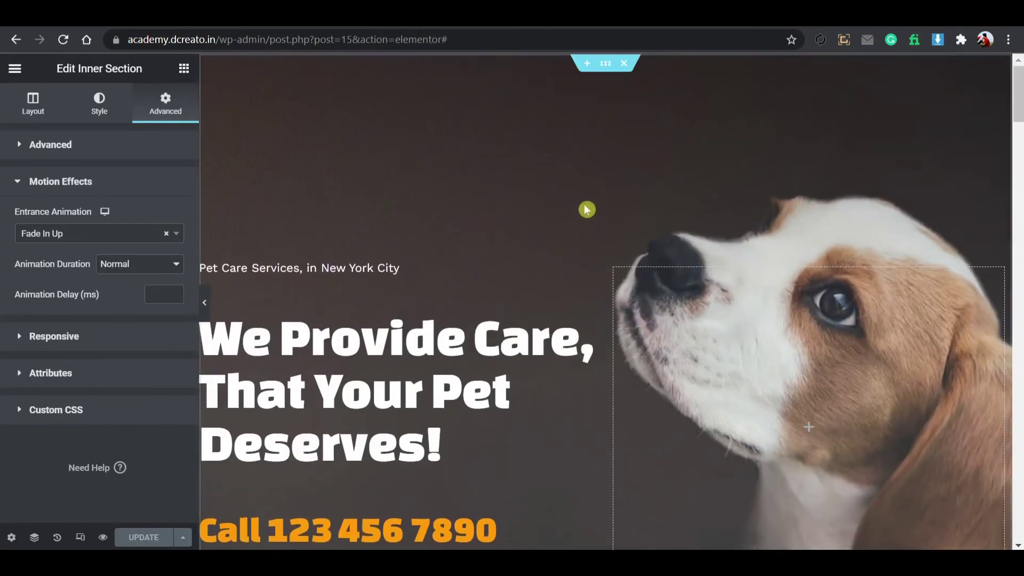
{"action": "scroll", "coordinate": [605, 260], "scroll_direction": "down", "scroll_amount": 10}
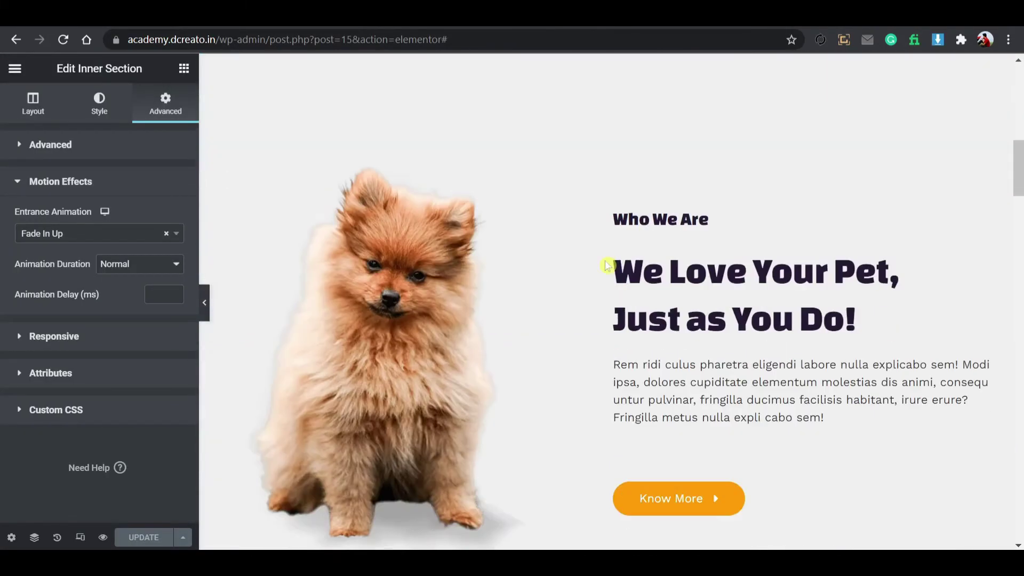
{"action": "scroll", "coordinate": [607, 263], "scroll_direction": "down", "scroll_amount": 7}
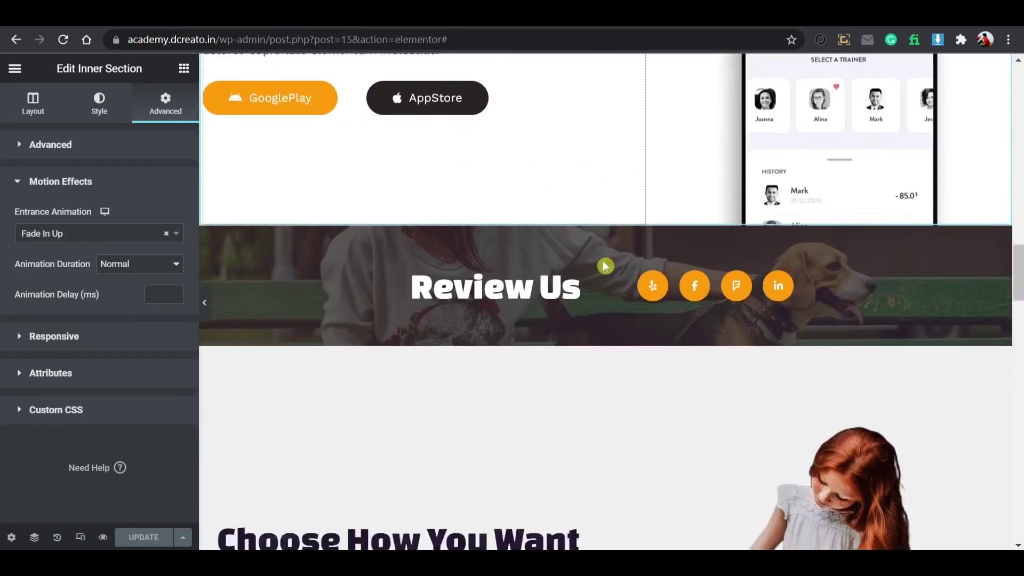
{"action": "left_click", "coordinate": [606, 244]}
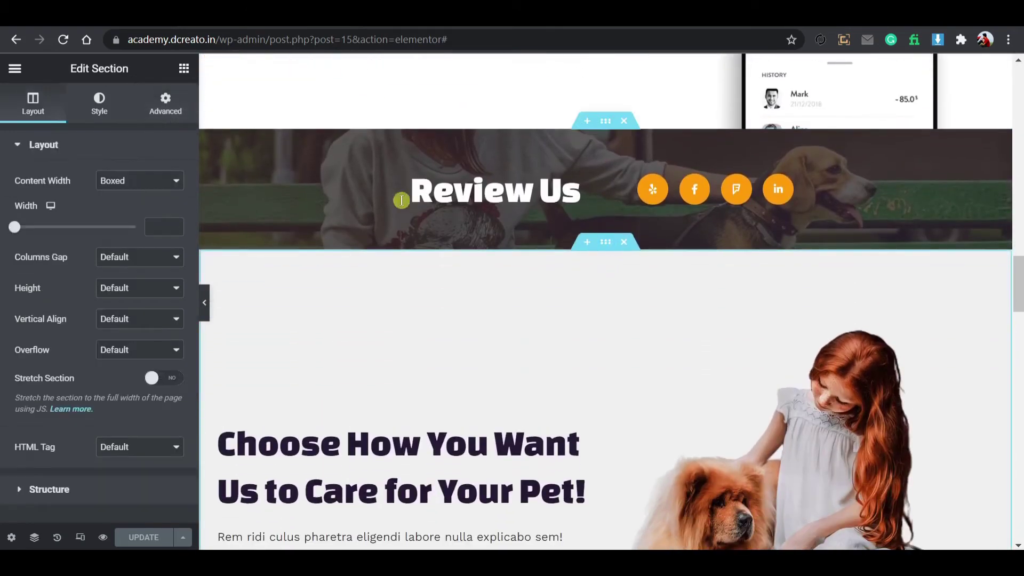
{"action": "left_click", "coordinate": [170, 107]}
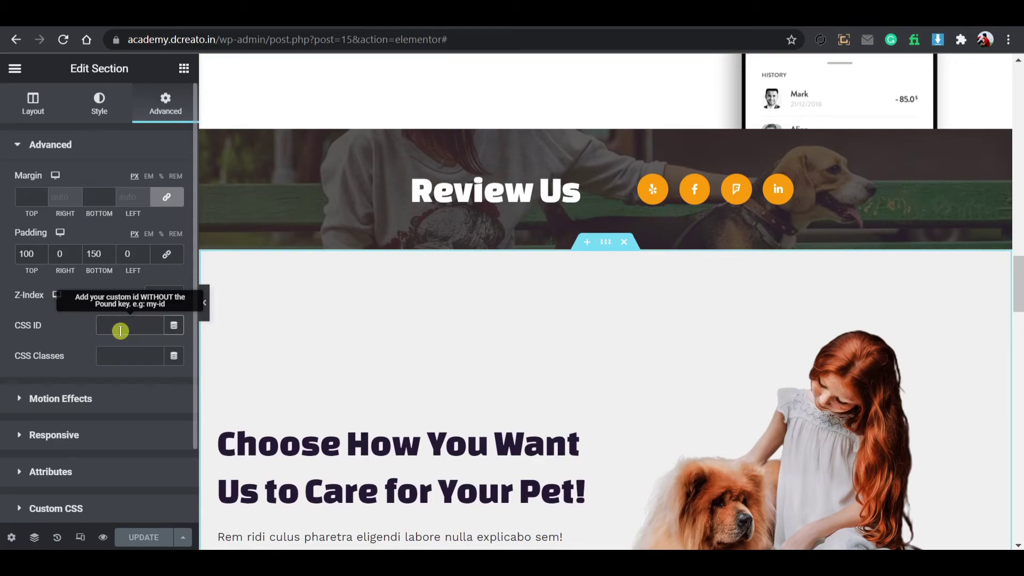
{"action": "scroll", "coordinate": [613, 71], "scroll_direction": "up", "scroll_amount": 15}
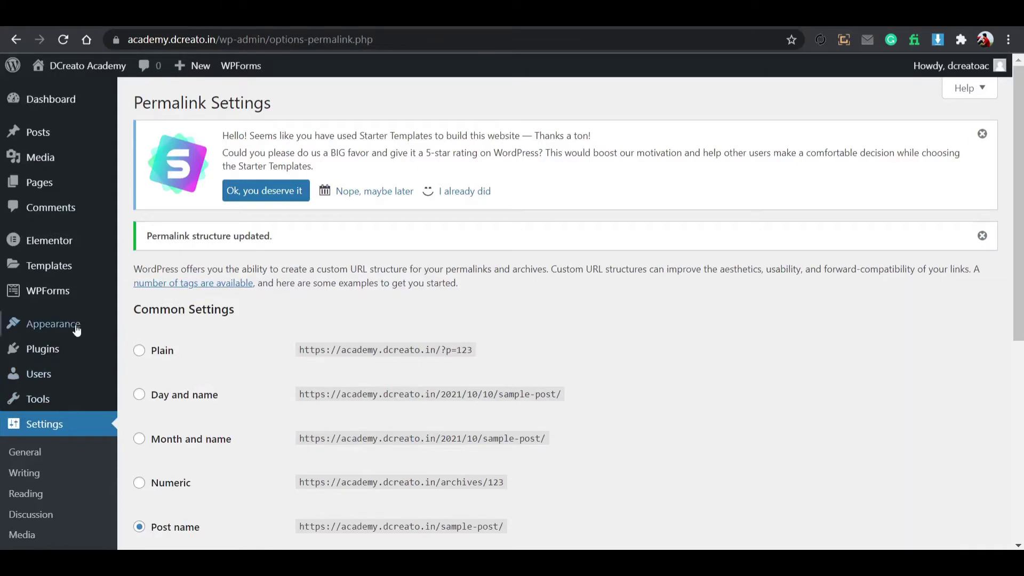
Open the site's Main Menu in the WordPress admin and inspect the settings of its Who We Are item.
{"action": "mouse_move", "coordinate": [77, 328]}
{"action": "left_click", "coordinate": [125, 389]}
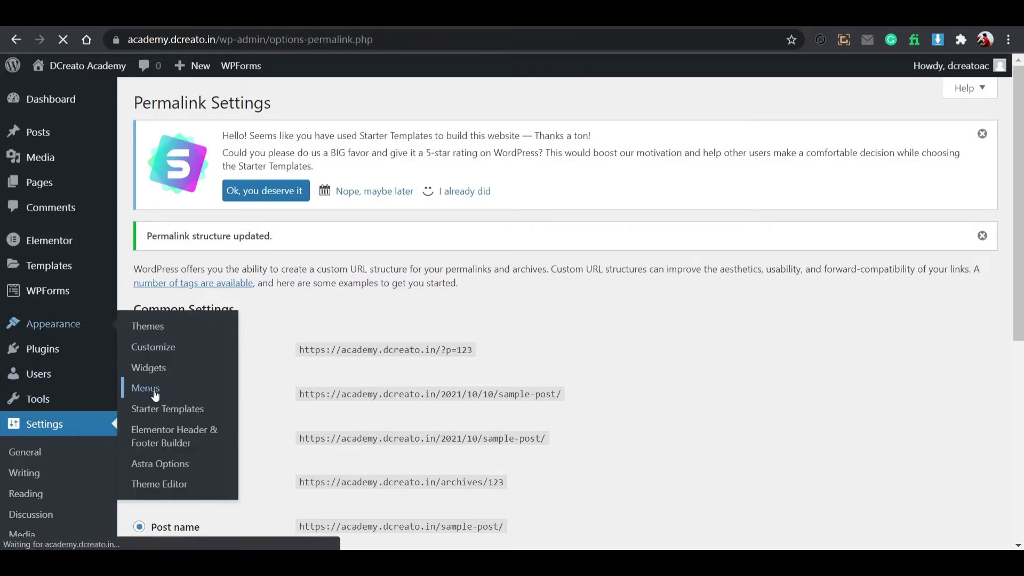
{"action": "scroll", "coordinate": [426, 366], "scroll_direction": "down", "scroll_amount": 4}
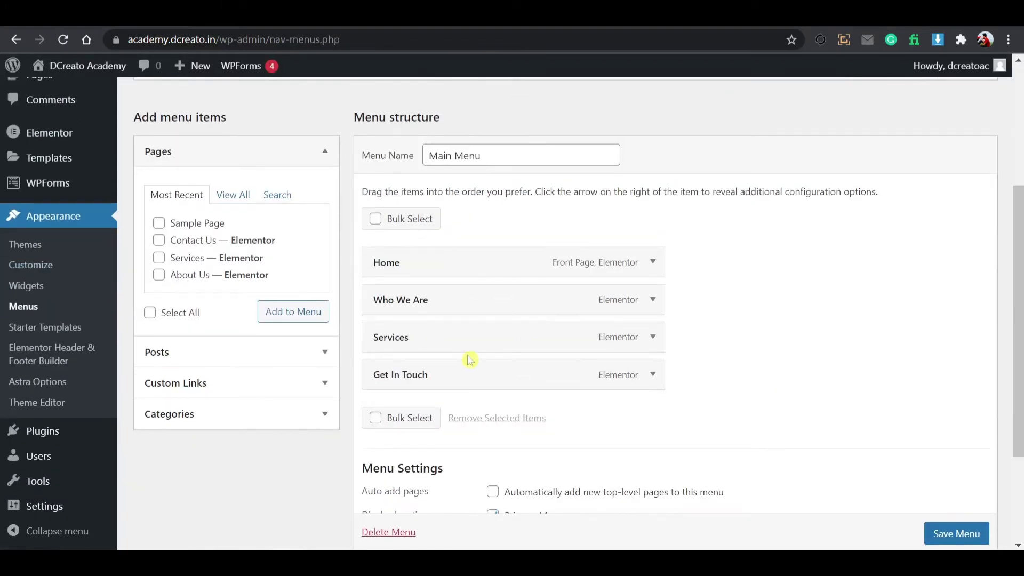
{"action": "left_click", "coordinate": [654, 306]}
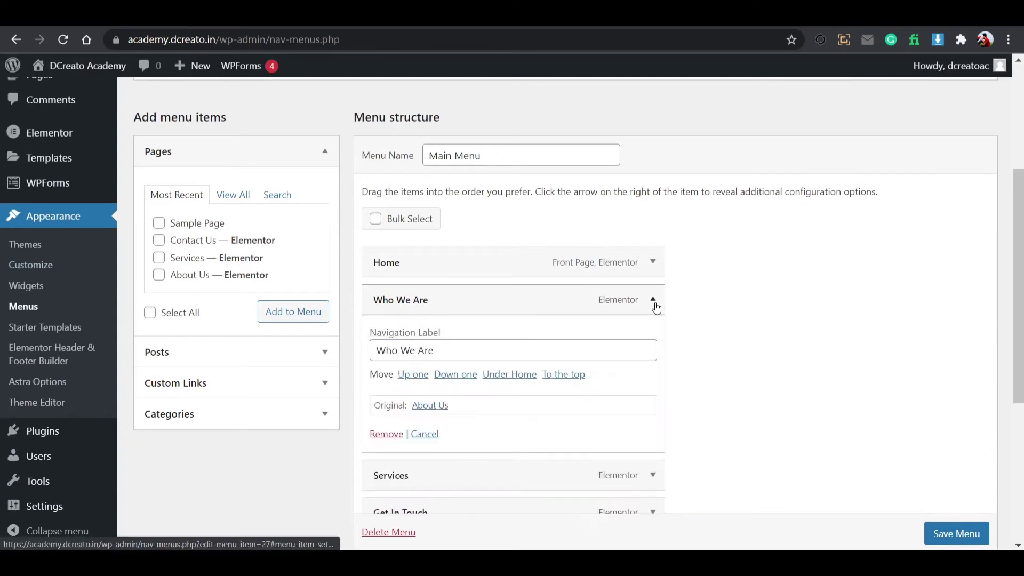
{"action": "left_click", "coordinate": [652, 301]}
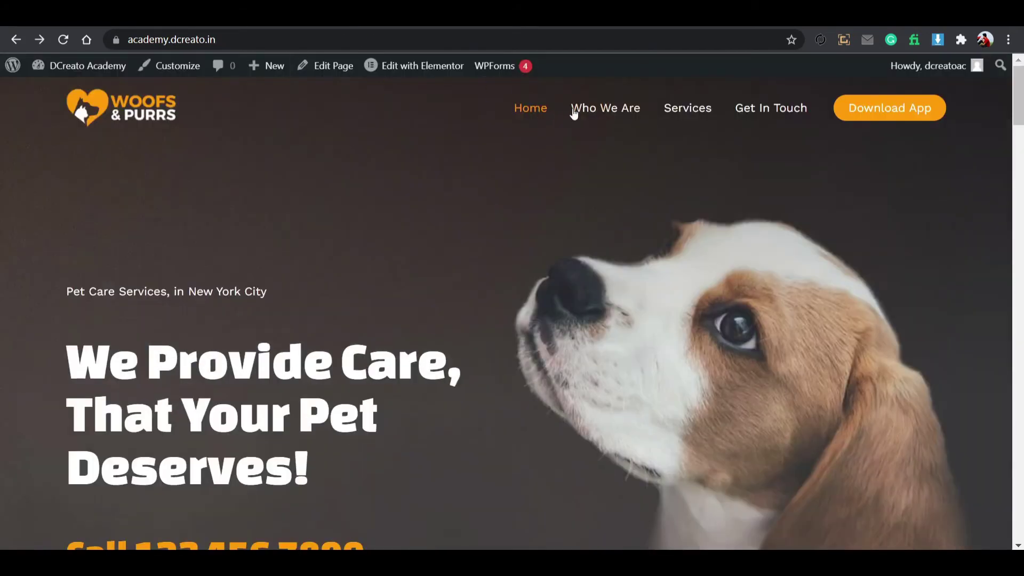
{"action": "left_click", "coordinate": [589, 106]}
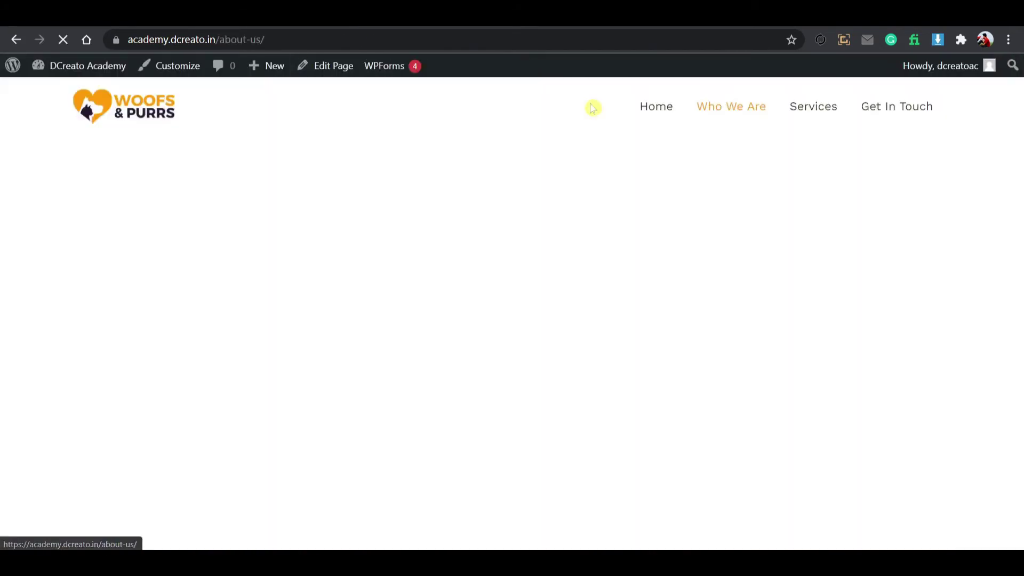
{"action": "left_click", "coordinate": [384, 42]}
{"action": "key", "text": "ctrl+c"}
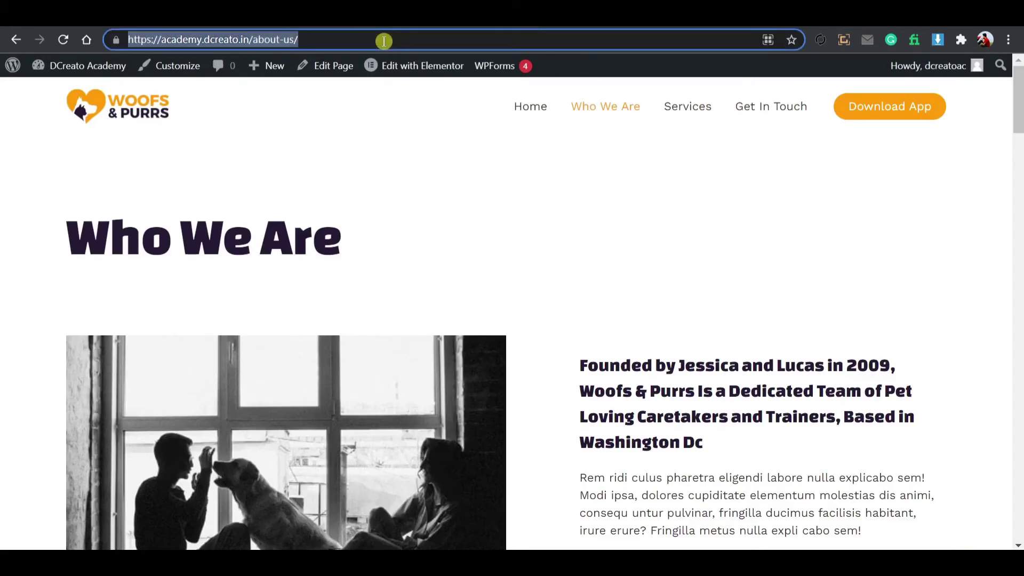
{"action": "left_click", "coordinate": [384, 41]}
{"action": "left_click_drag", "start_coordinate": [294, 42], "coordinate": [263, 41]}
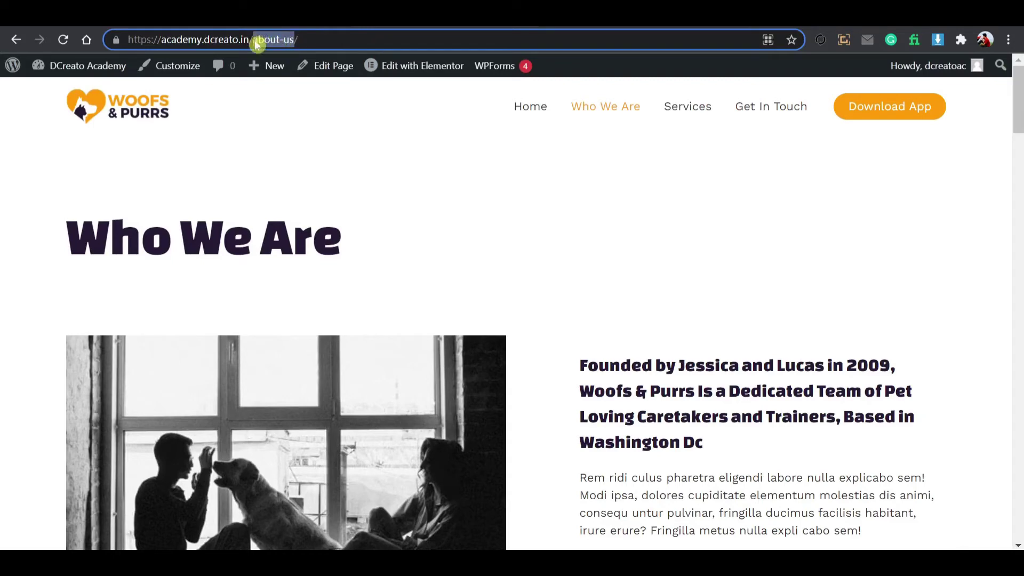
{"action": "left_click", "coordinate": [368, 151]}
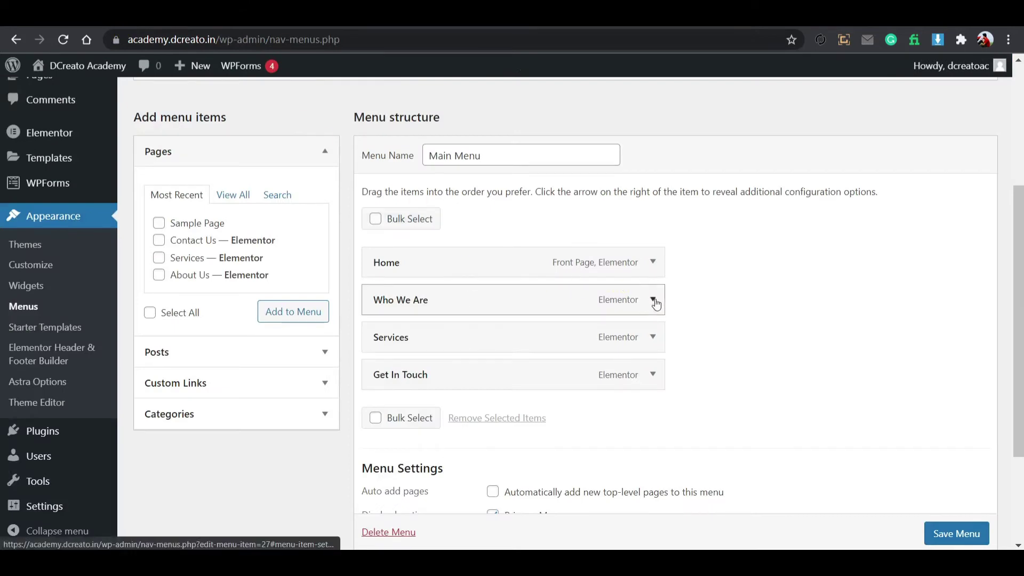
{"action": "left_click", "coordinate": [654, 301]}
{"action": "left_click", "coordinate": [393, 432]}
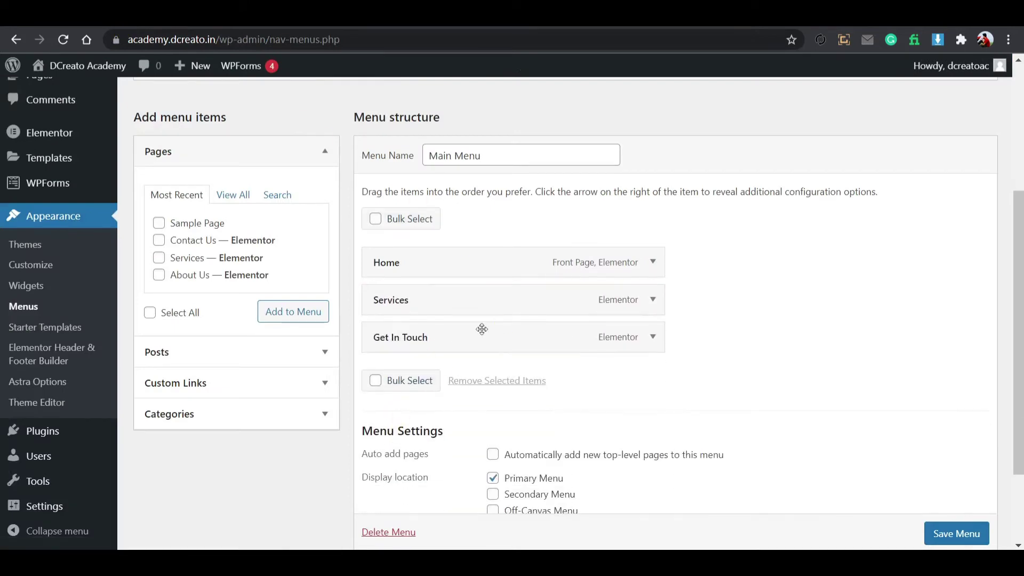
{"action": "left_click", "coordinate": [225, 382]}
{"action": "left_click", "coordinate": [232, 261]}
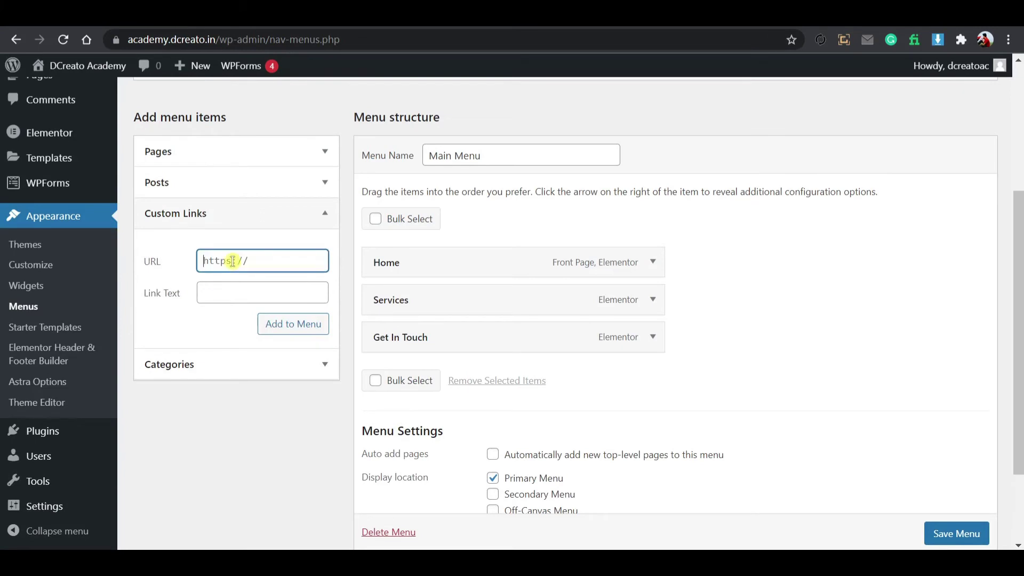
{"action": "key", "text": "ctrl+v"}
{"action": "left_click", "coordinate": [239, 293]}
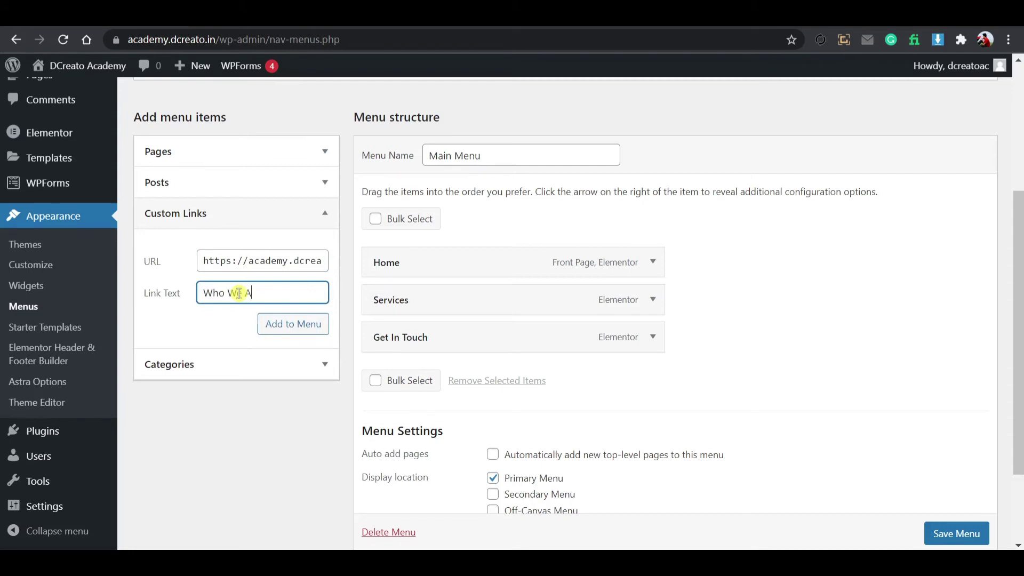
{"action": "left_click", "coordinate": [279, 321]}
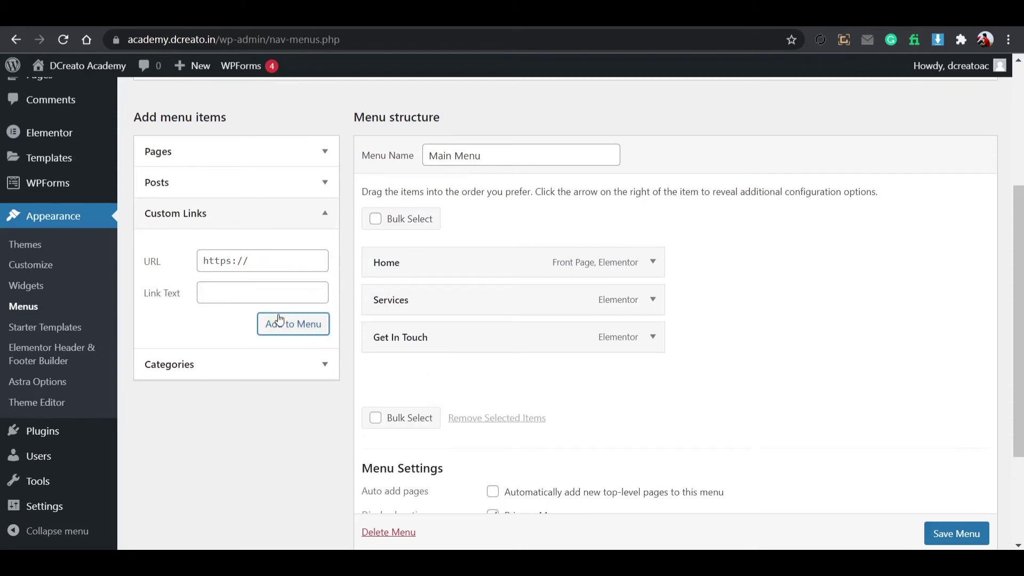
Move the Who We Are custom link directly below Home in the menu structure and open its URL for editing.
{"action": "left_click_drag", "start_coordinate": [503, 382], "coordinate": [471, 311]}
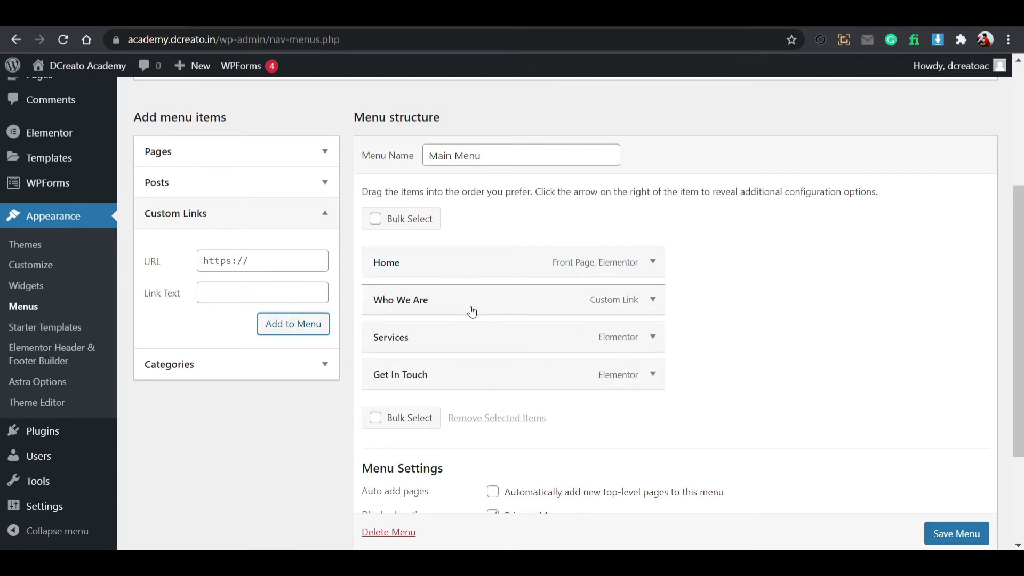
{"action": "left_click", "coordinate": [653, 299]}
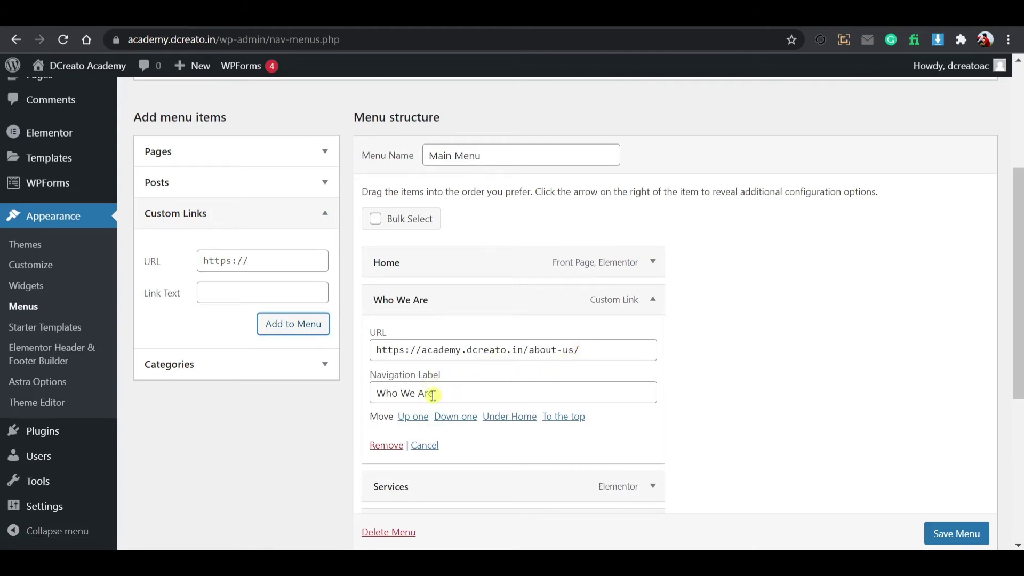
{"action": "left_click", "coordinate": [593, 350]}
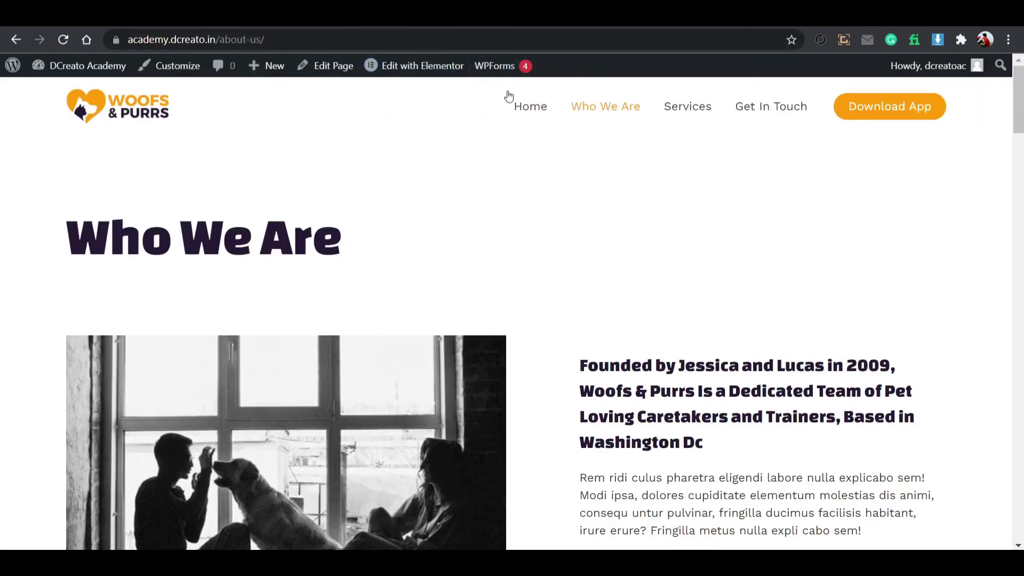
Look through the live homepage down to the services row, and revisit the Who We Are page to check its address.
{"action": "left_click", "coordinate": [524, 114]}
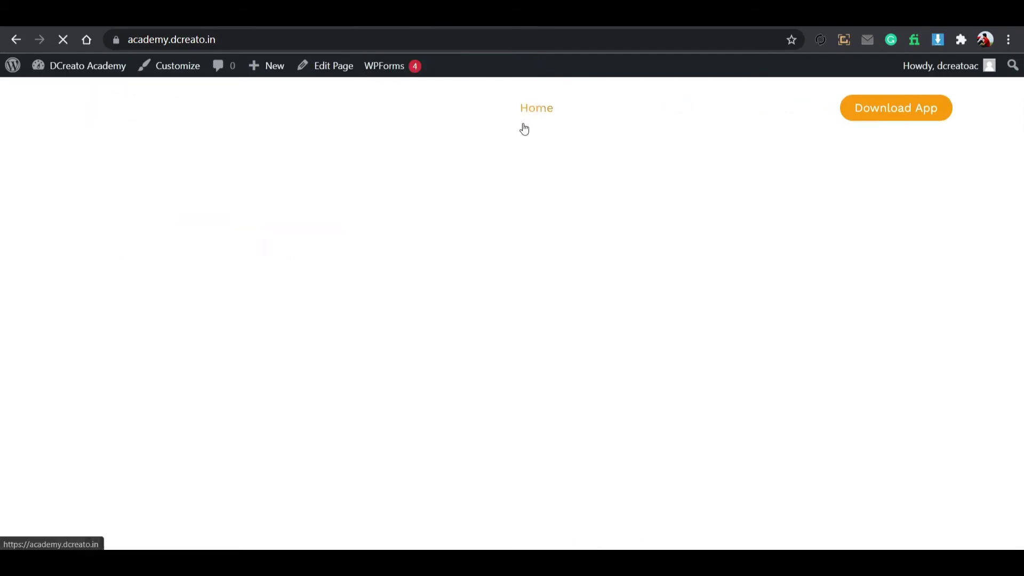
{"action": "scroll", "coordinate": [471, 240], "scroll_direction": "down", "scroll_amount": 15}
{"action": "scroll", "coordinate": [544, 320], "scroll_direction": "down", "scroll_amount": 8}
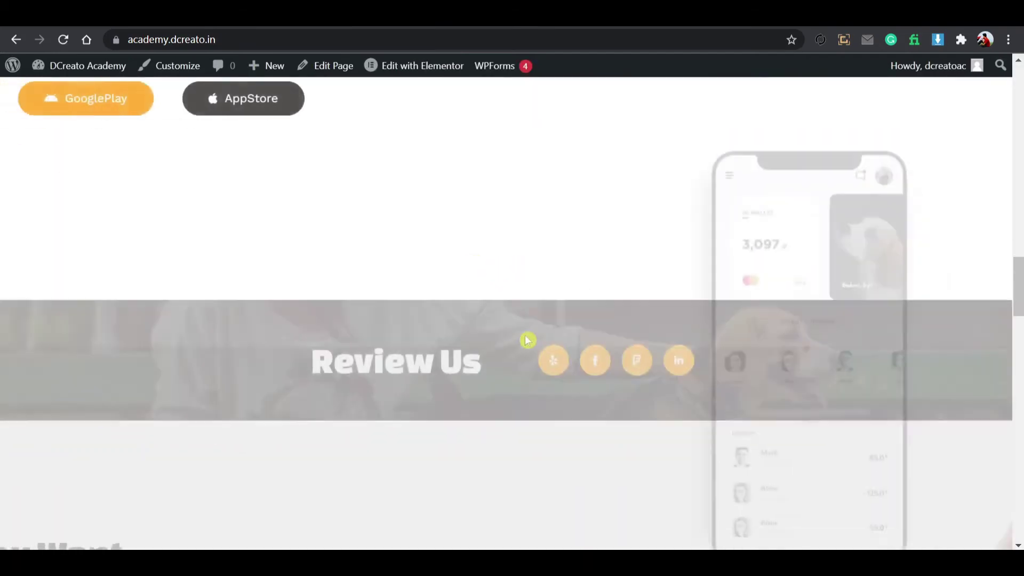
{"action": "scroll", "coordinate": [501, 325], "scroll_direction": "down", "scroll_amount": 6}
{"action": "scroll", "coordinate": [503, 326], "scroll_direction": "down", "scroll_amount": 5}
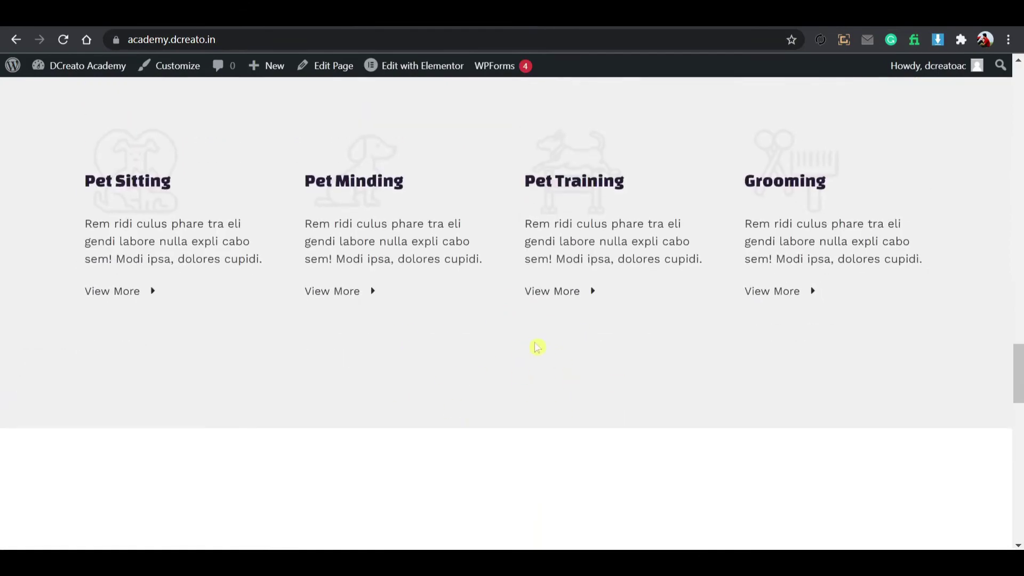
{"action": "scroll", "coordinate": [538, 346], "scroll_direction": "up", "scroll_amount": 20}
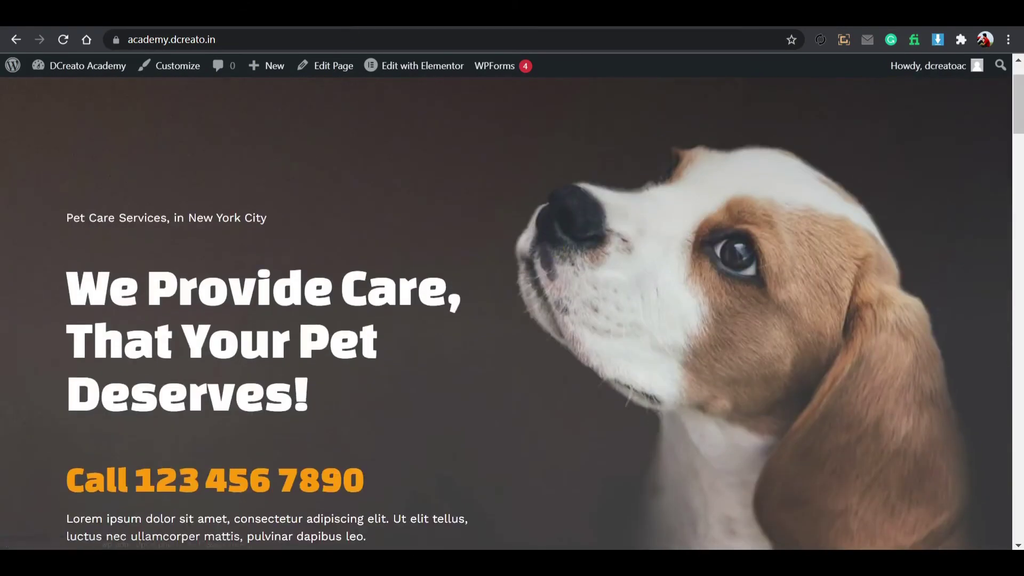
{"action": "scroll", "coordinate": [552, 292], "scroll_direction": "up", "scroll_amount": 2}
{"action": "left_click", "coordinate": [608, 108]}
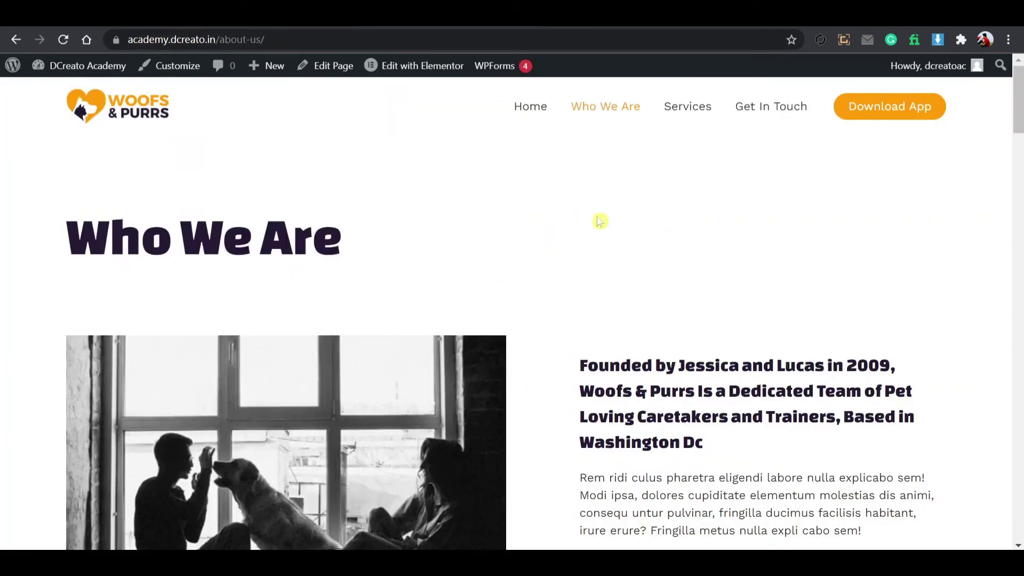
{"action": "left_click", "coordinate": [315, 41]}
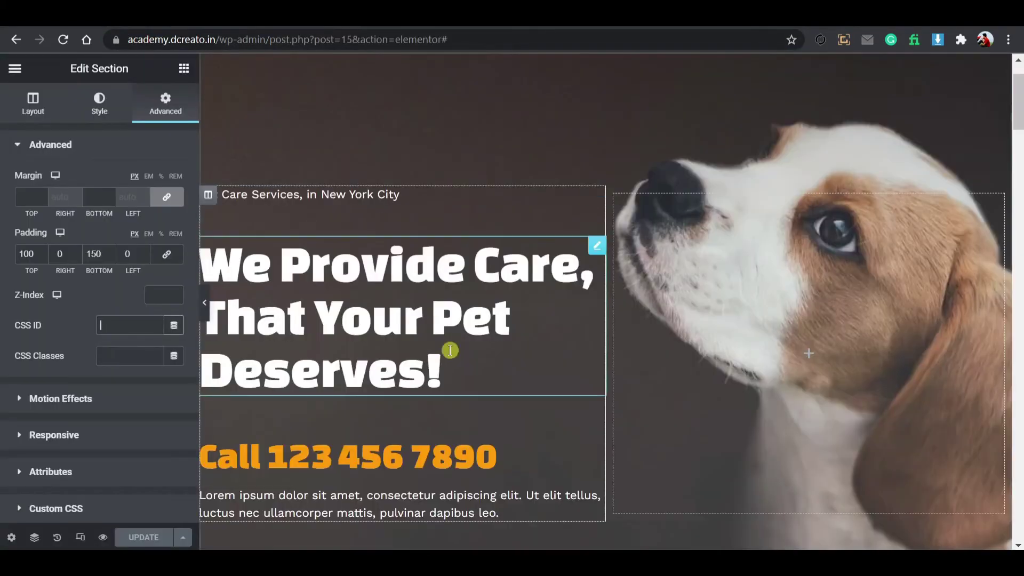
Copy the Know More button from the homepage section with the standing fluffy dog.
{"action": "scroll", "coordinate": [496, 411], "scroll_direction": "down", "scroll_amount": 20}
{"action": "scroll", "coordinate": [592, 379], "scroll_direction": "down", "scroll_amount": 5}
{"action": "scroll", "coordinate": [602, 373], "scroll_direction": "up", "scroll_amount": 12}
{"action": "scroll", "coordinate": [684, 278], "scroll_direction": "up", "scroll_amount": 5}
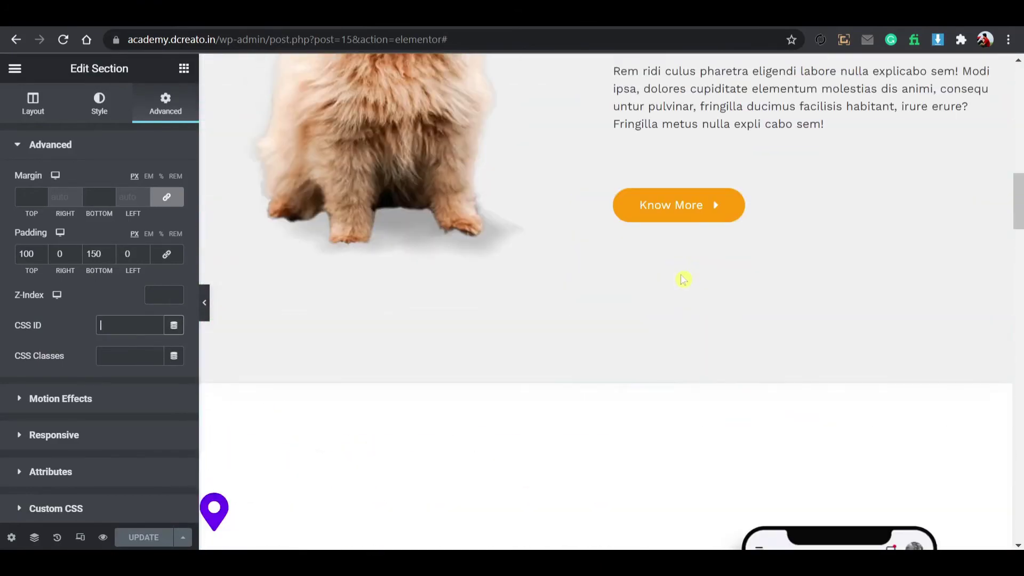
{"action": "right_click", "coordinate": [681, 211]}
{"action": "left_click", "coordinate": [702, 271]}
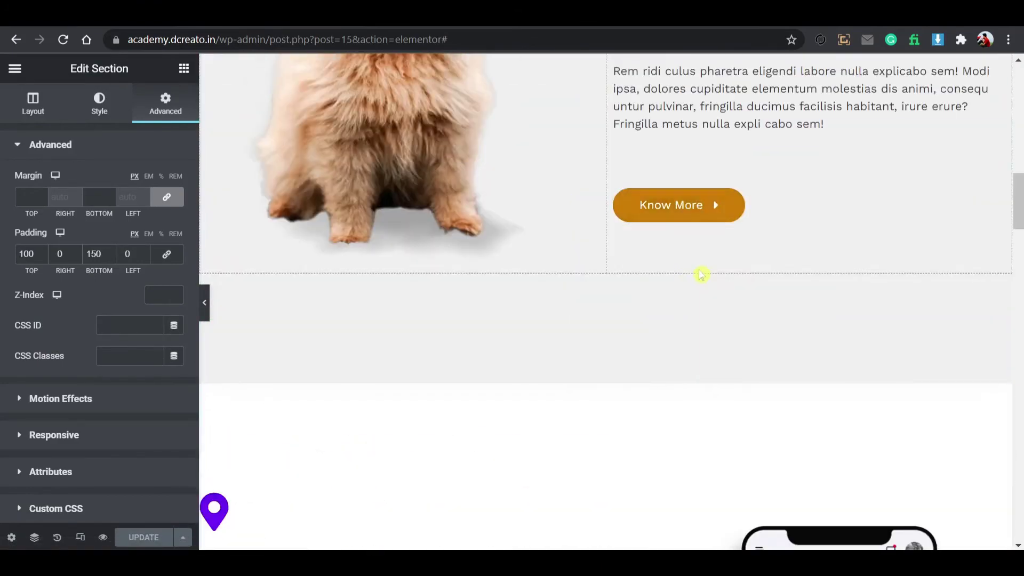
Add an inner section below the four services and duplicate a column so it has three columns.
{"action": "scroll", "coordinate": [587, 299], "scroll_direction": "down", "scroll_amount": 15}
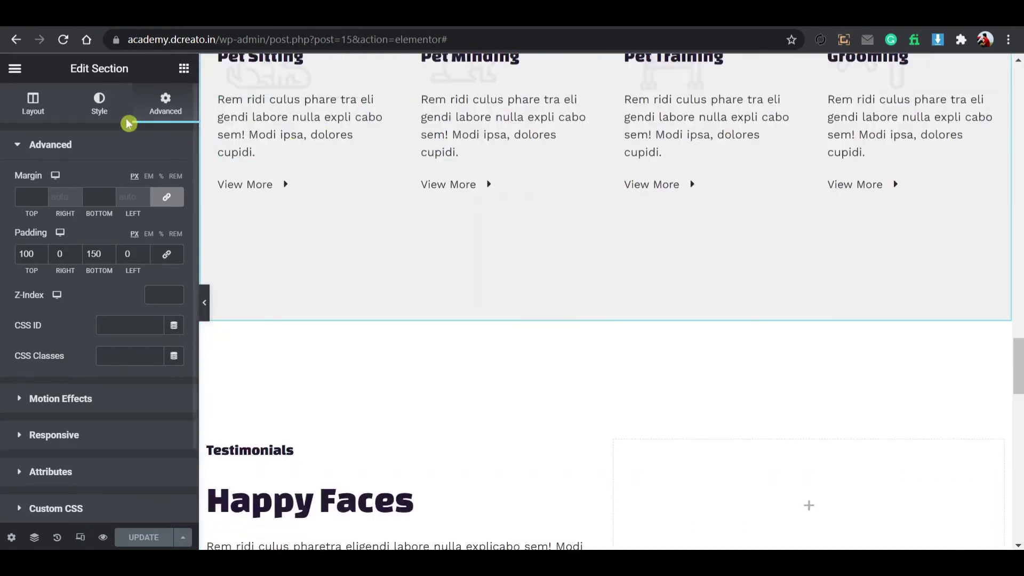
{"action": "left_click", "coordinate": [184, 68]}
{"action": "left_click_drag", "start_coordinate": [84, 214], "coordinate": [608, 201]}
{"action": "right_click", "coordinate": [211, 224]}
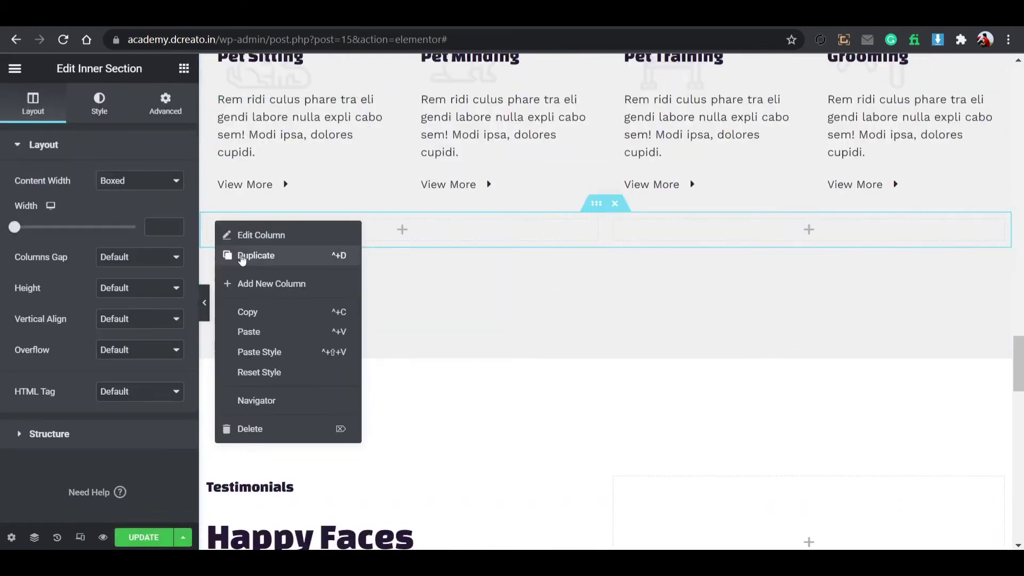
{"action": "left_click", "coordinate": [241, 257]}
{"action": "right_click", "coordinate": [599, 235]}
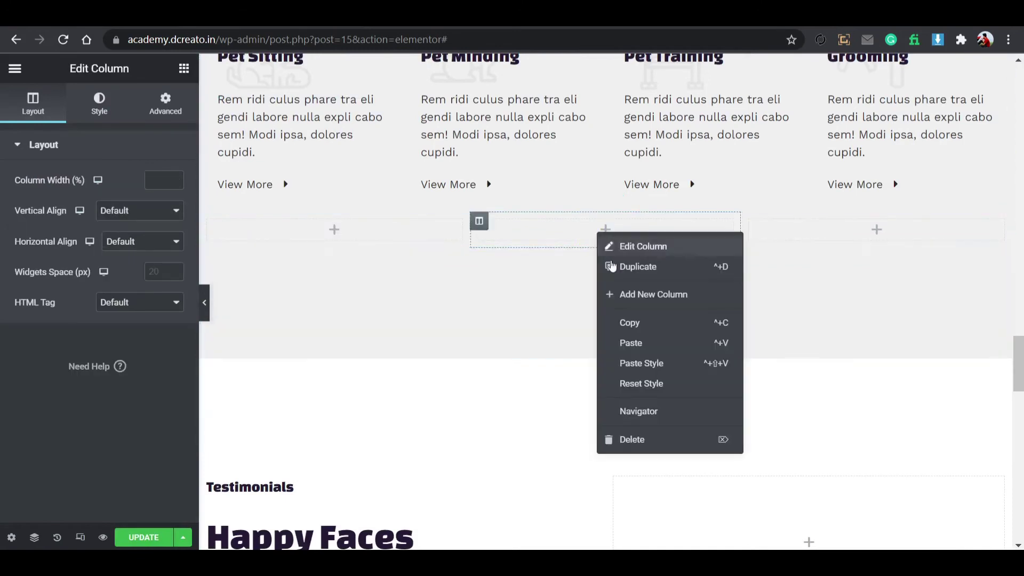
{"action": "left_click", "coordinate": [608, 344]}
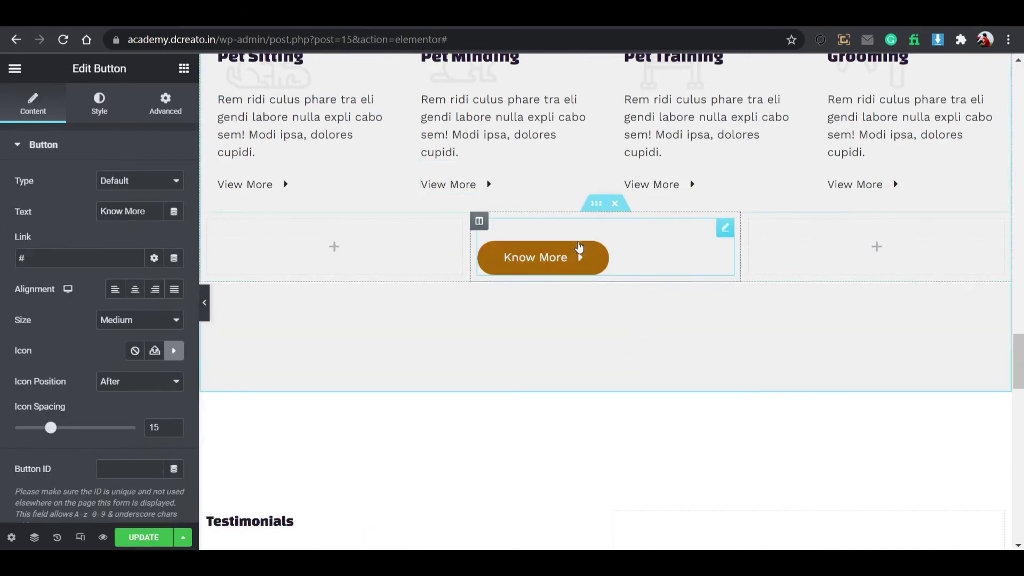
{"action": "left_click", "coordinate": [135, 289]}
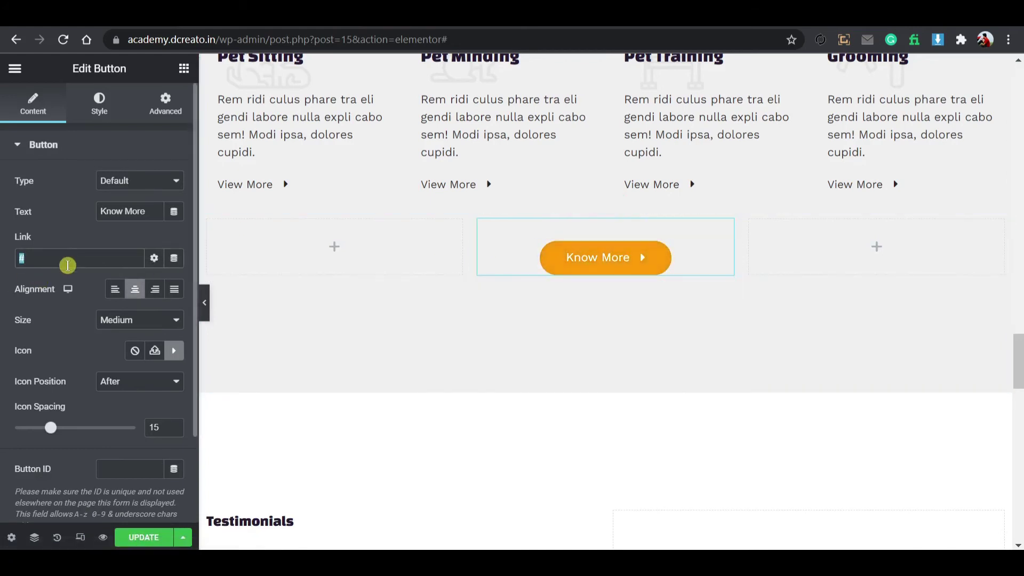
{"action": "key", "text": "ctrl+v"}
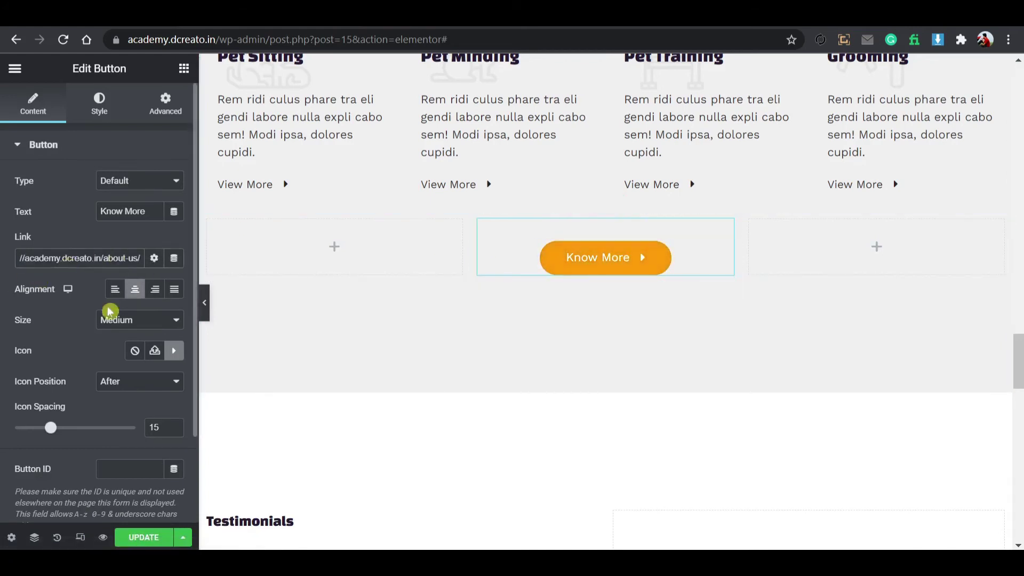
{"action": "left_click", "coordinate": [158, 539]}
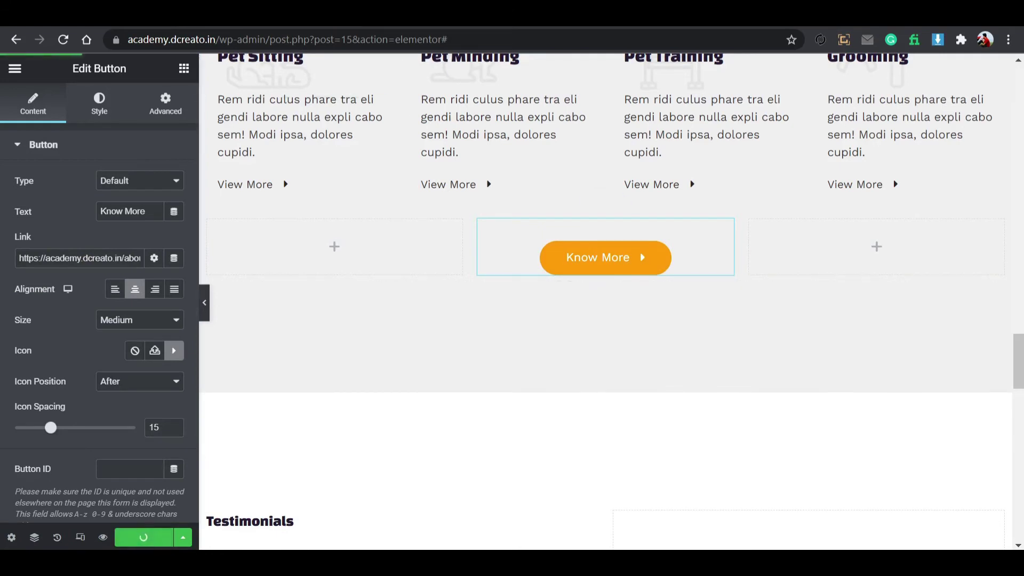
Return to the live homepage, reload it, and look through it down to the services section.
{"action": "left_click", "coordinate": [422, 13]}
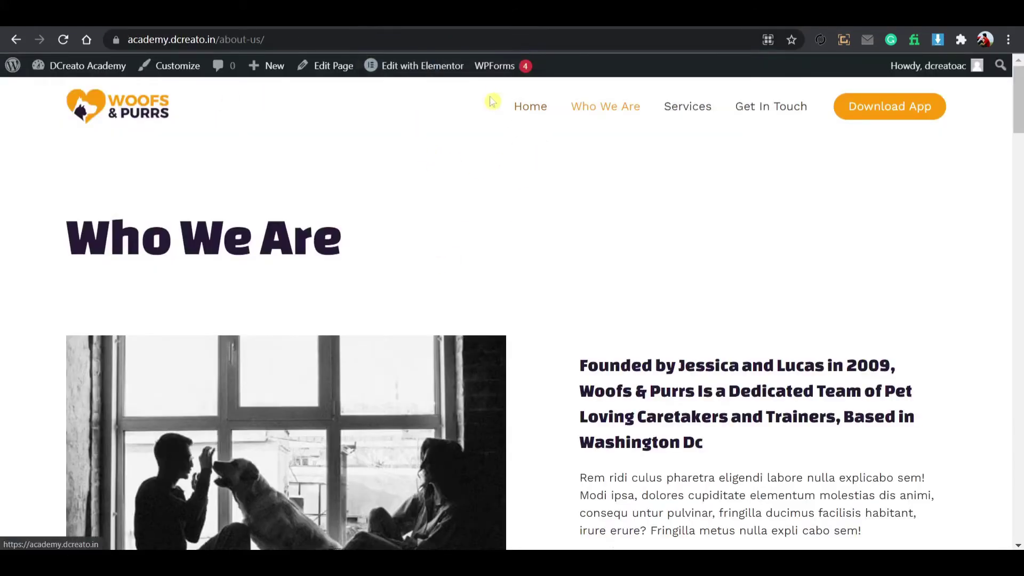
{"action": "left_click", "coordinate": [16, 39]}
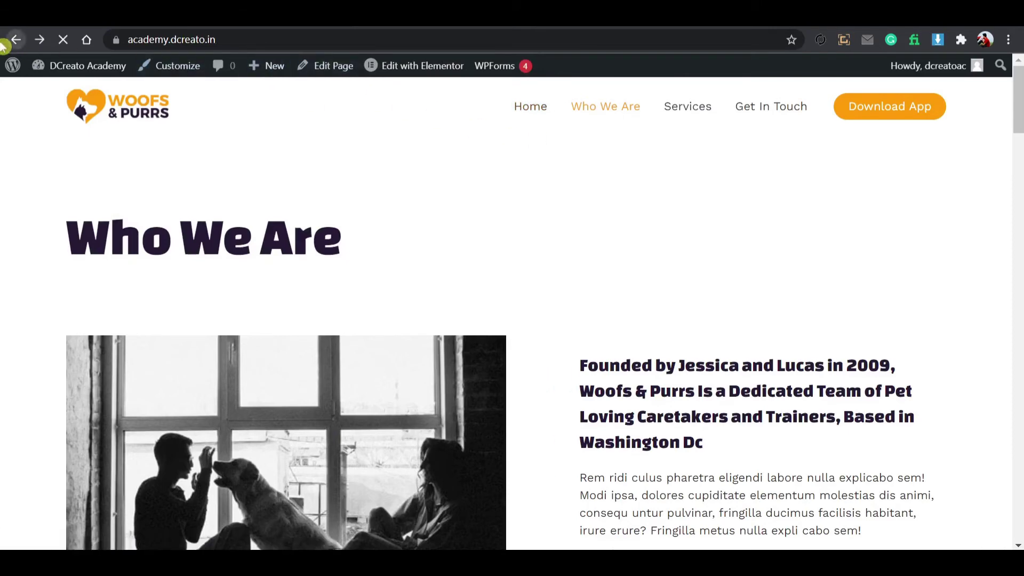
{"action": "left_click", "coordinate": [63, 39]}
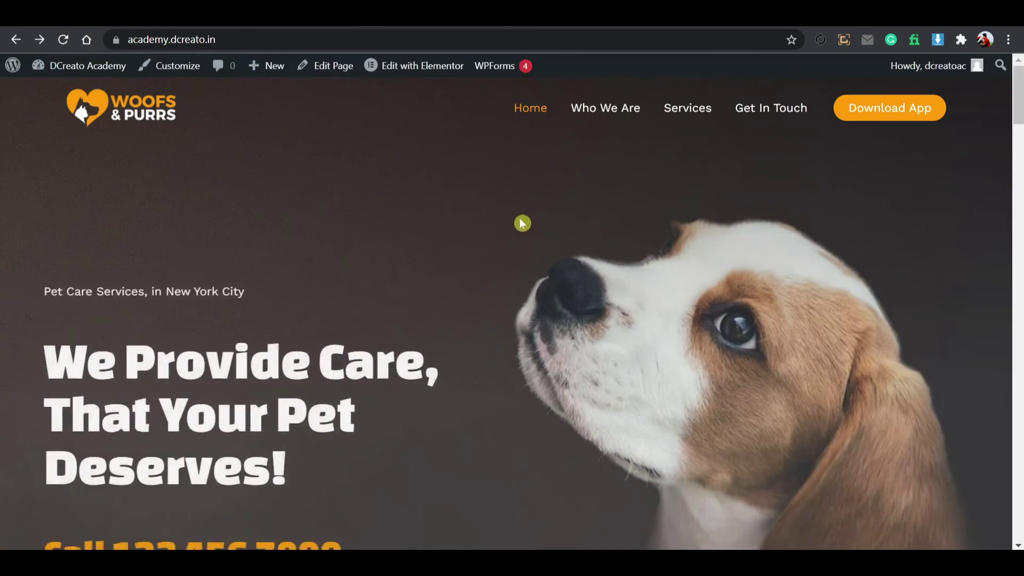
{"action": "scroll", "coordinate": [490, 202], "scroll_direction": "down", "scroll_amount": 20}
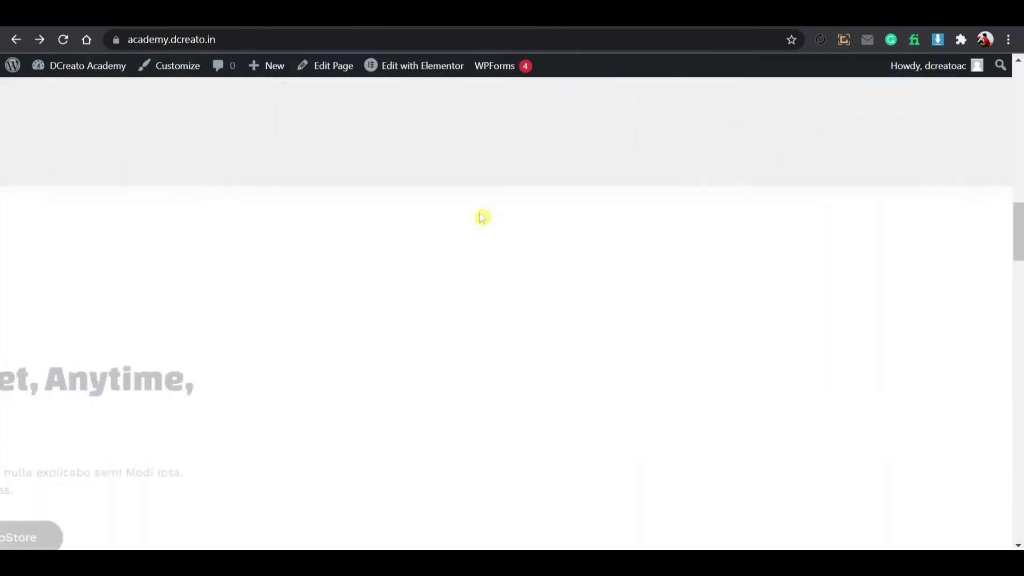
{"action": "scroll", "coordinate": [483, 218], "scroll_direction": "up", "scroll_amount": 5}
{"action": "scroll", "coordinate": [485, 222], "scroll_direction": "down", "scroll_amount": 12}
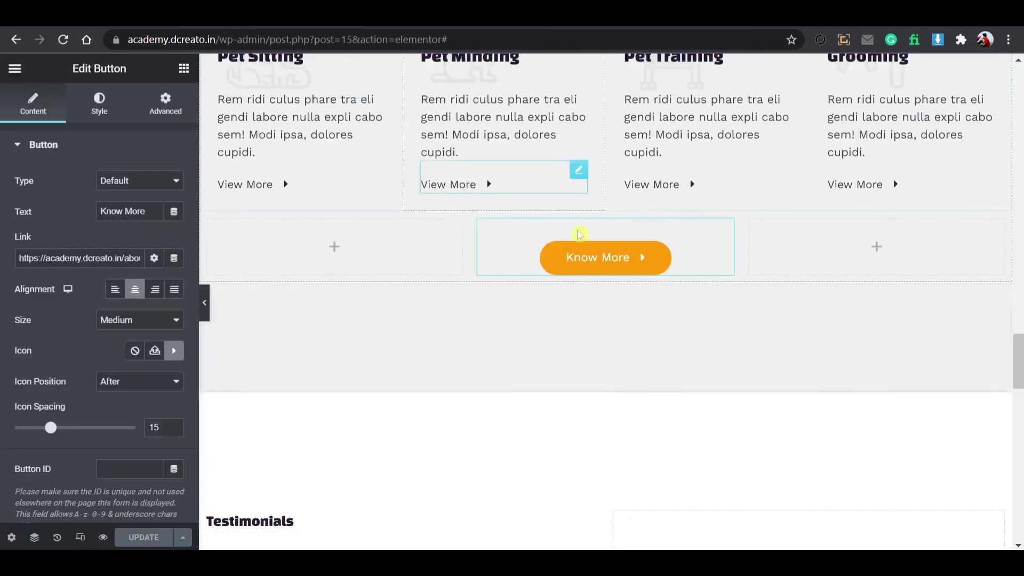
Set the CSS ID of the Choose How You Want Us to Care for Your Pet section to about_us.
{"action": "scroll", "coordinate": [579, 241], "scroll_direction": "down", "scroll_amount": 7}
{"action": "scroll", "coordinate": [578, 264], "scroll_direction": "up", "scroll_amount": 12}
{"action": "scroll", "coordinate": [571, 251], "scroll_direction": "up", "scroll_amount": 5}
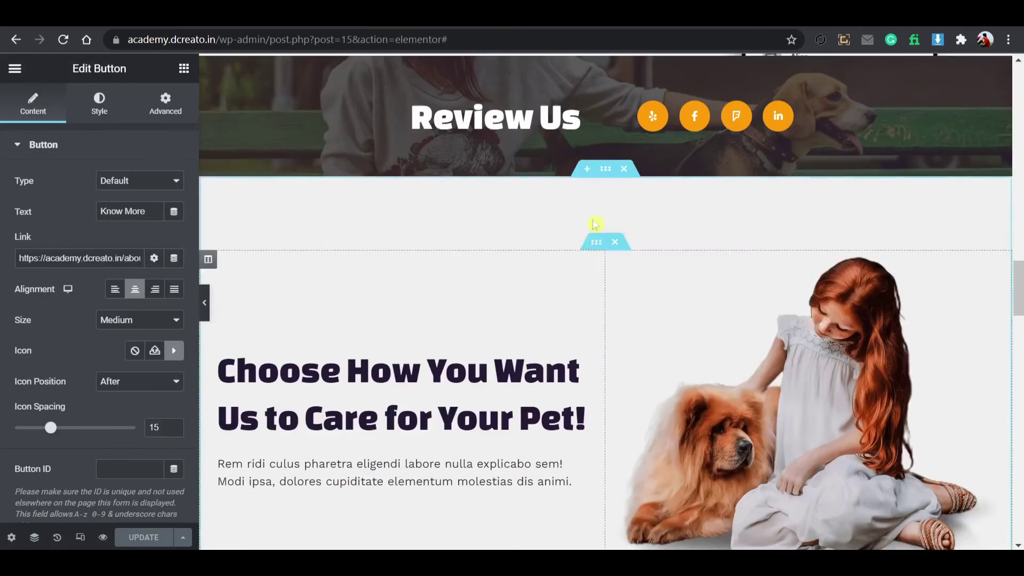
{"action": "left_click", "coordinate": [605, 173]}
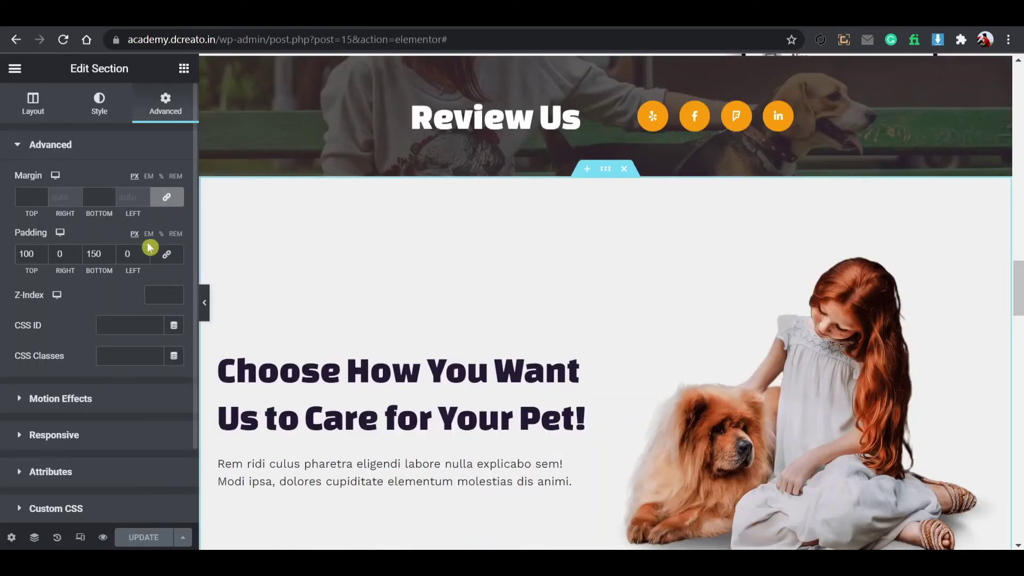
{"action": "left_click", "coordinate": [127, 322]}
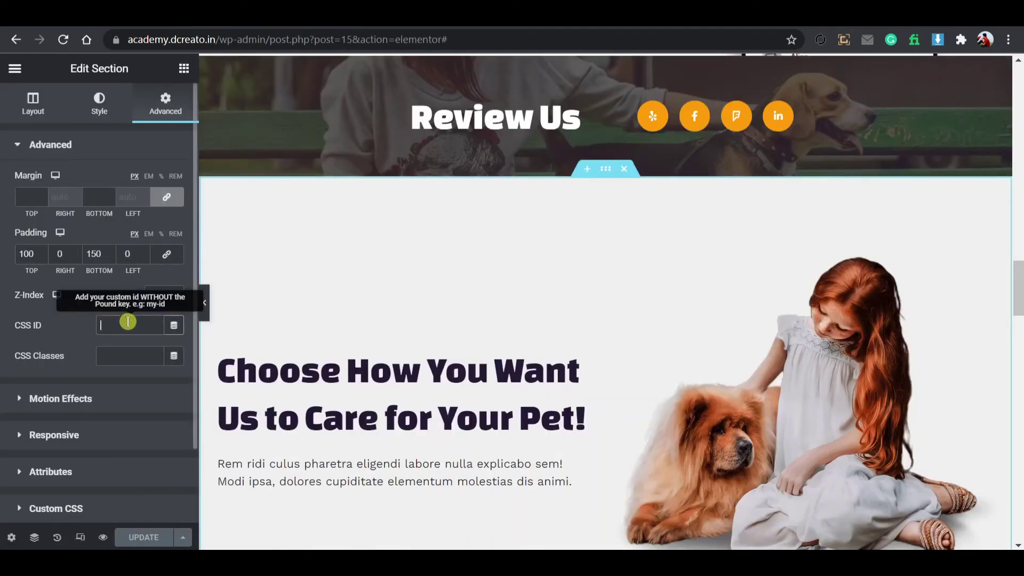
{"action": "type", "text": "about-us"}
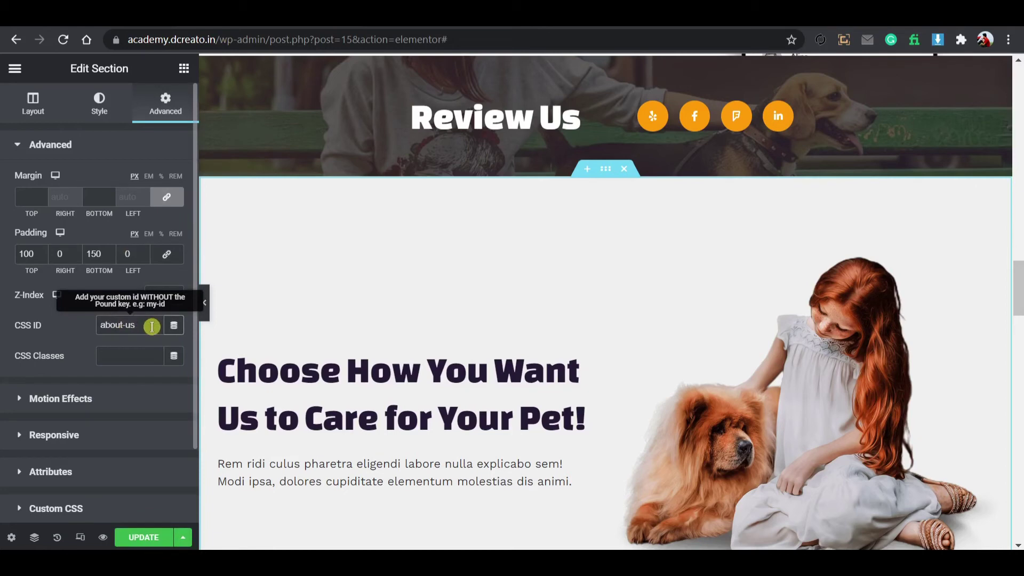
{"action": "key", "text": "BackSpace"}
{"action": "double_click", "coordinate": [156, 325]}
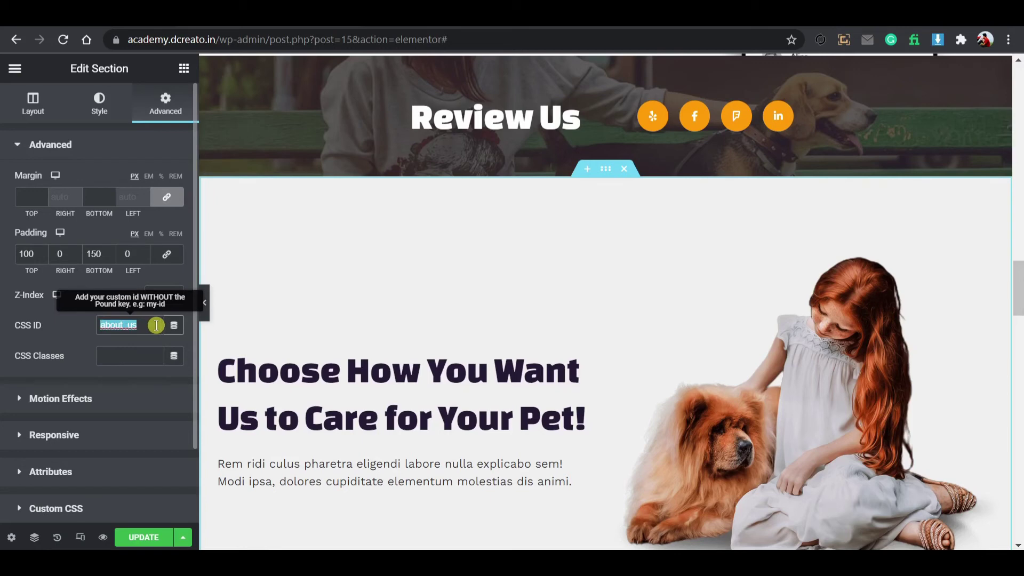
Change the URL of the Who We Are custom link in Main Menu to #about_us.
{"action": "key", "text": "ctrl+Tab"}
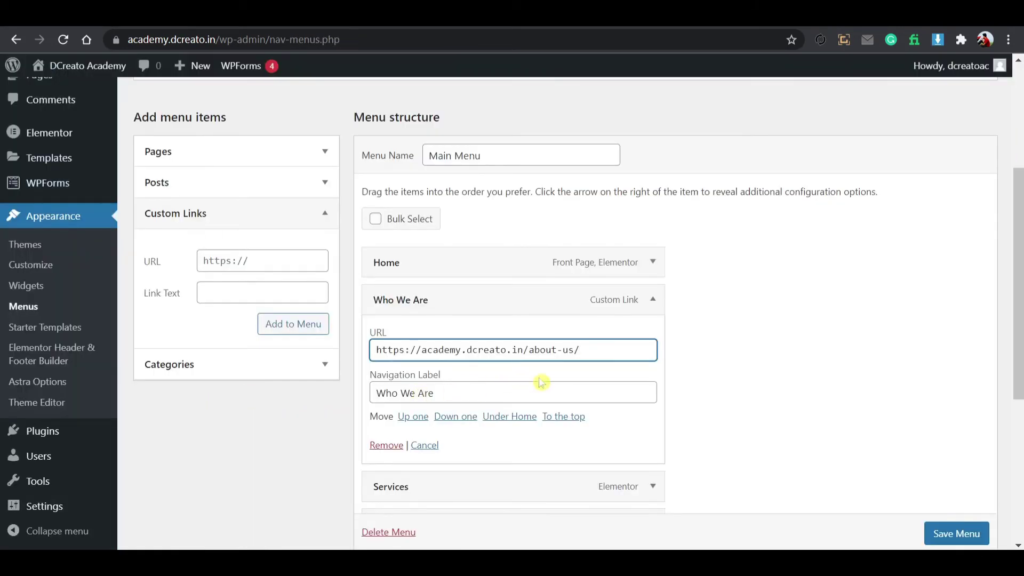
{"action": "left_click_drag", "start_coordinate": [613, 350], "coordinate": [372, 348]}
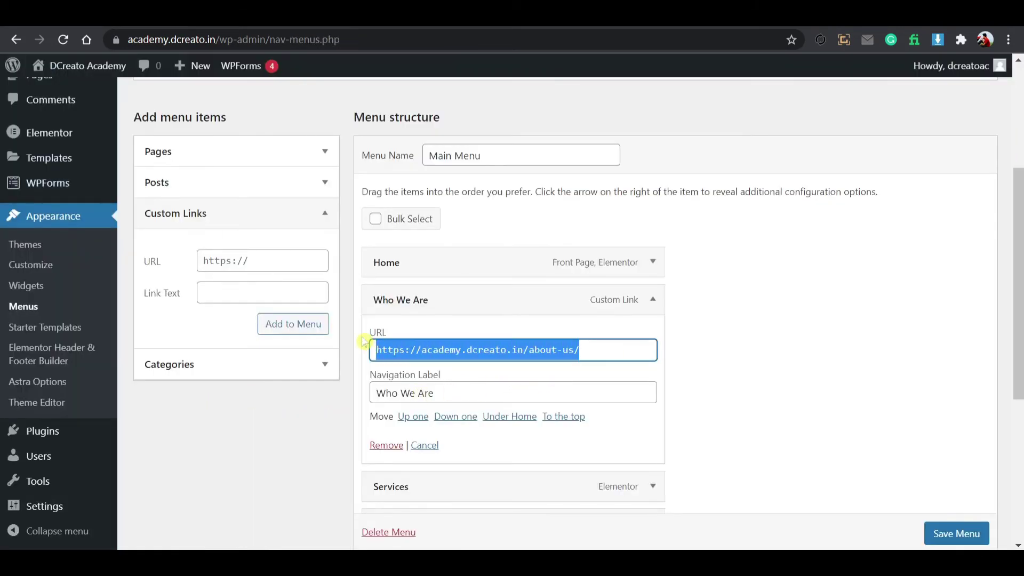
{"action": "type", "text": "#about_us"}
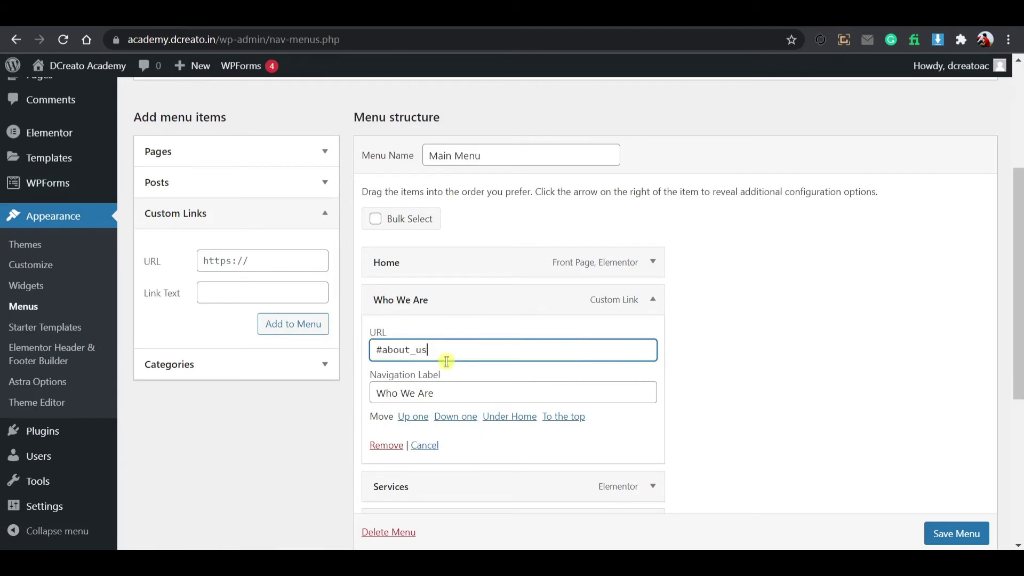
Compare the section's CSS ID in Elementor with the URL of the Who We Are menu link.
{"action": "left_click", "coordinate": [332, 27]}
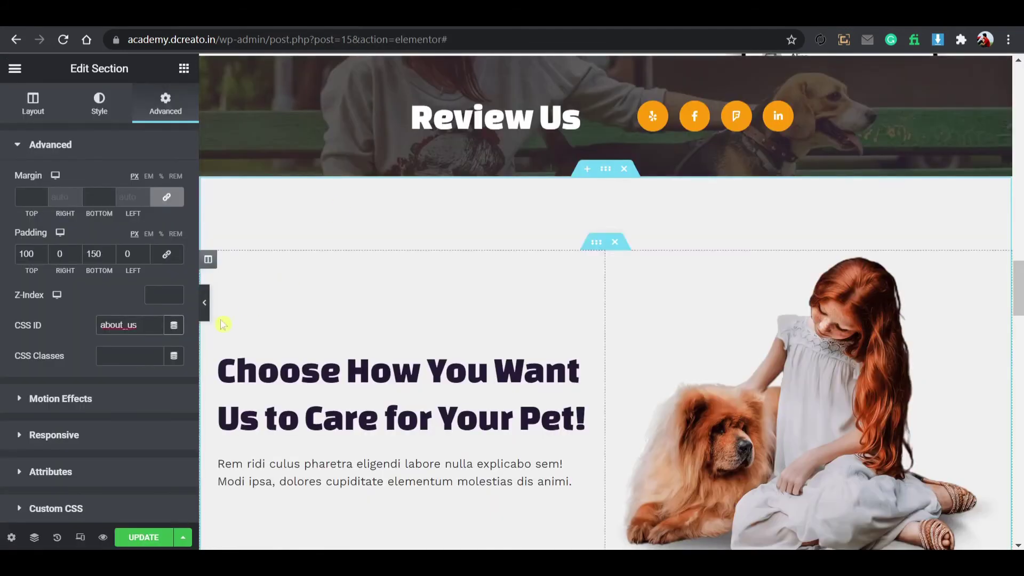
{"action": "left_click", "coordinate": [144, 331]}
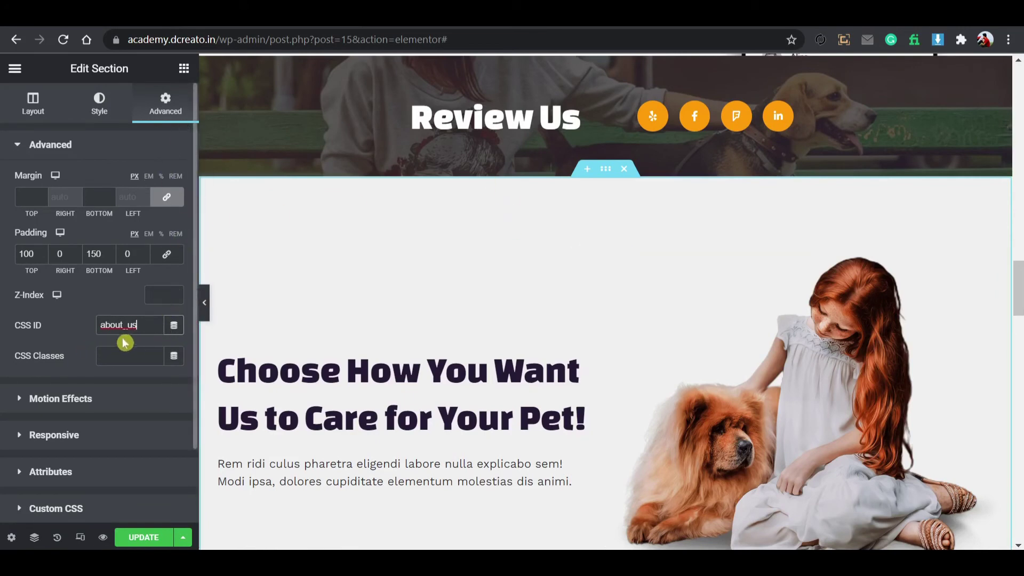
{"action": "left_click", "coordinate": [42, 26]}
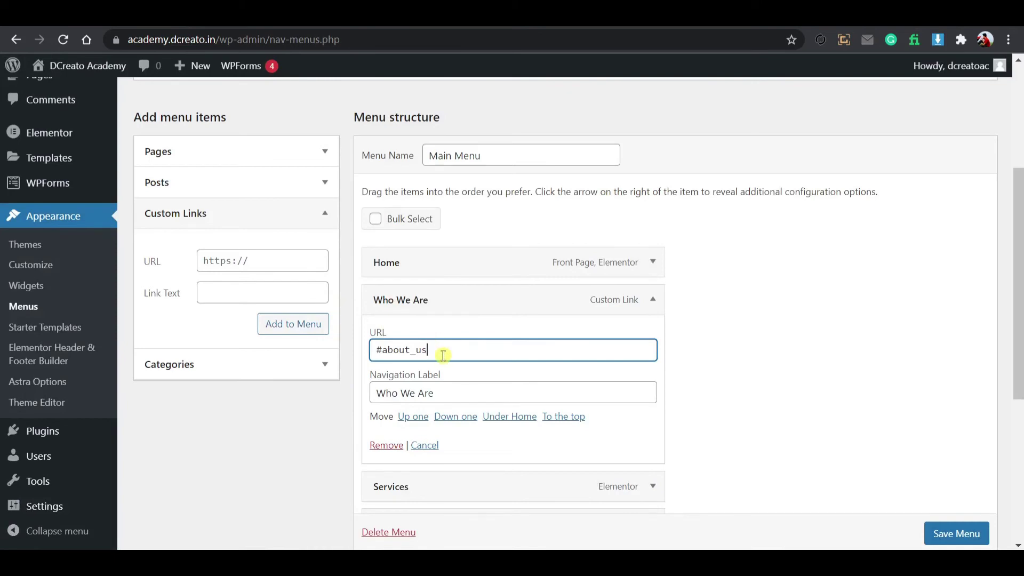
{"action": "key", "text": "ctrl+Tab"}
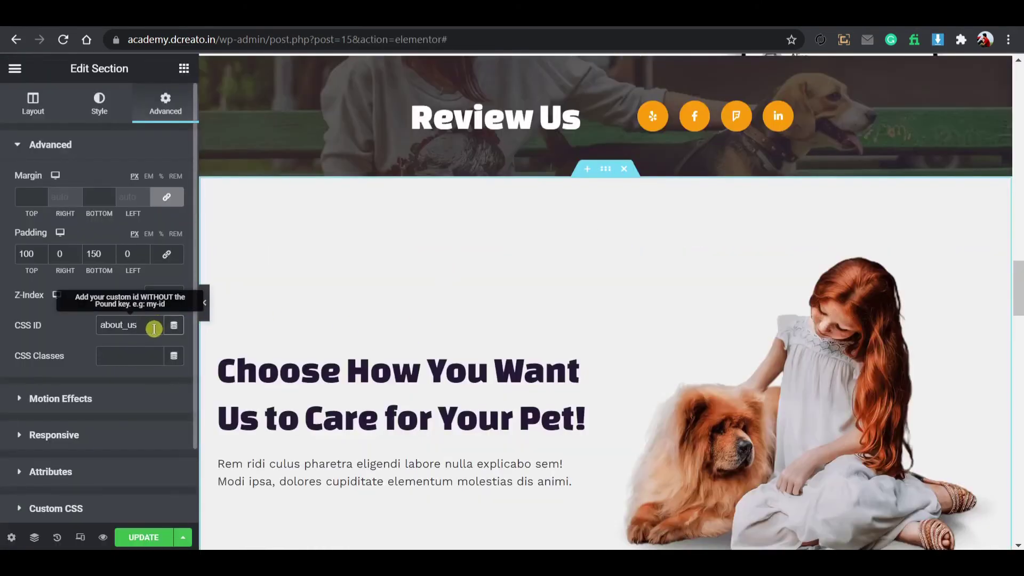
{"action": "key", "text": "ctrl+shift+Tab"}
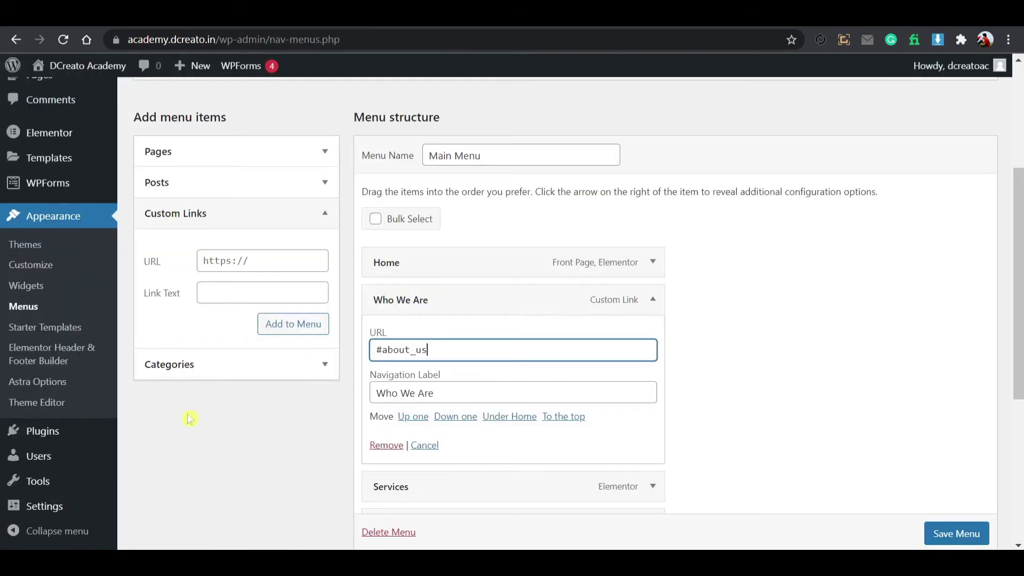
Save Main Menu and update the homepage in Elementor.
{"action": "left_click", "coordinate": [955, 536]}
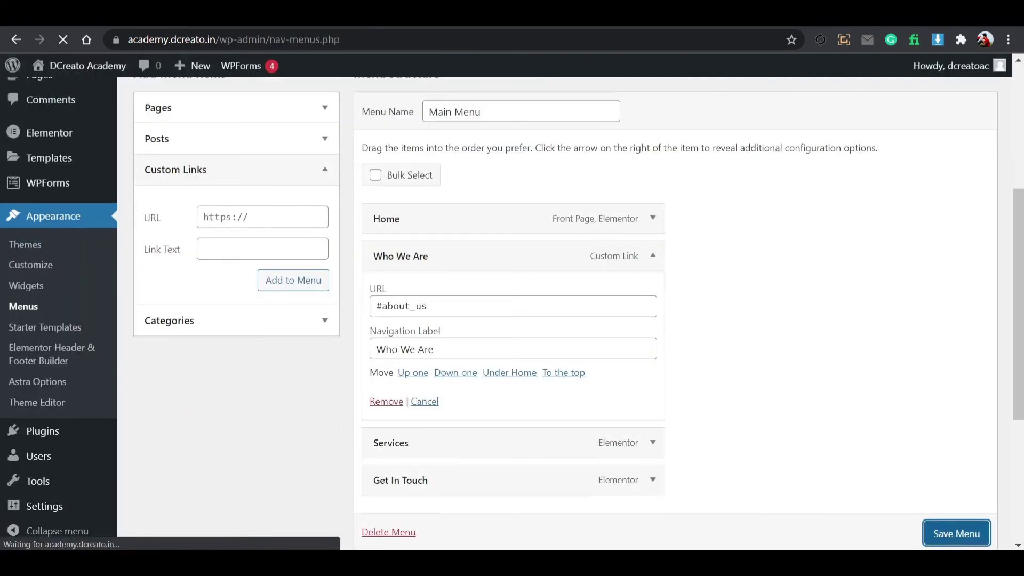
{"action": "key", "text": "ctrl+Tab"}
{"action": "left_click", "coordinate": [144, 537]}
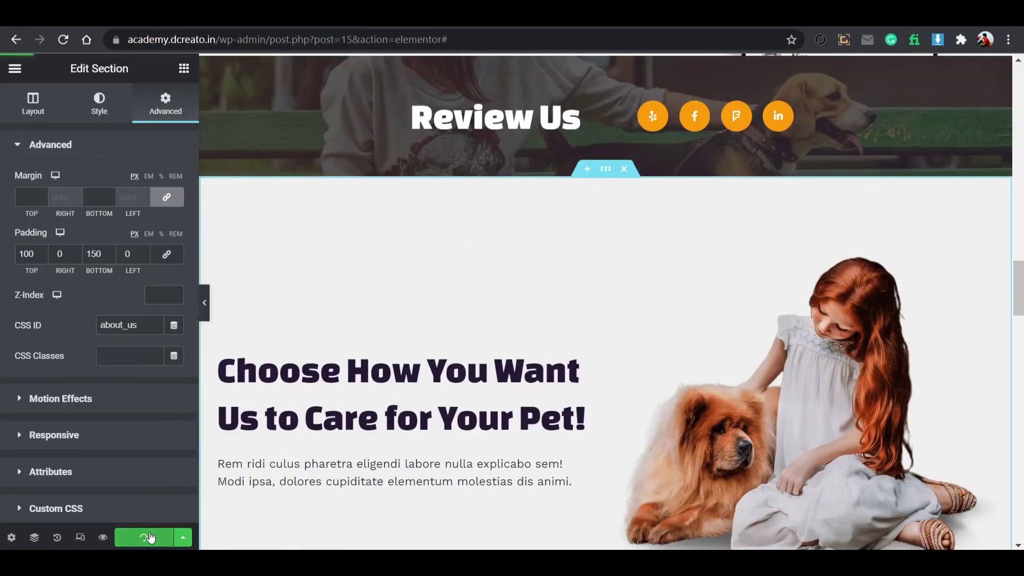
Reload the live homepage and test the new Know More button and the Who We Are menu link.
{"action": "left_click", "coordinate": [401, 13]}
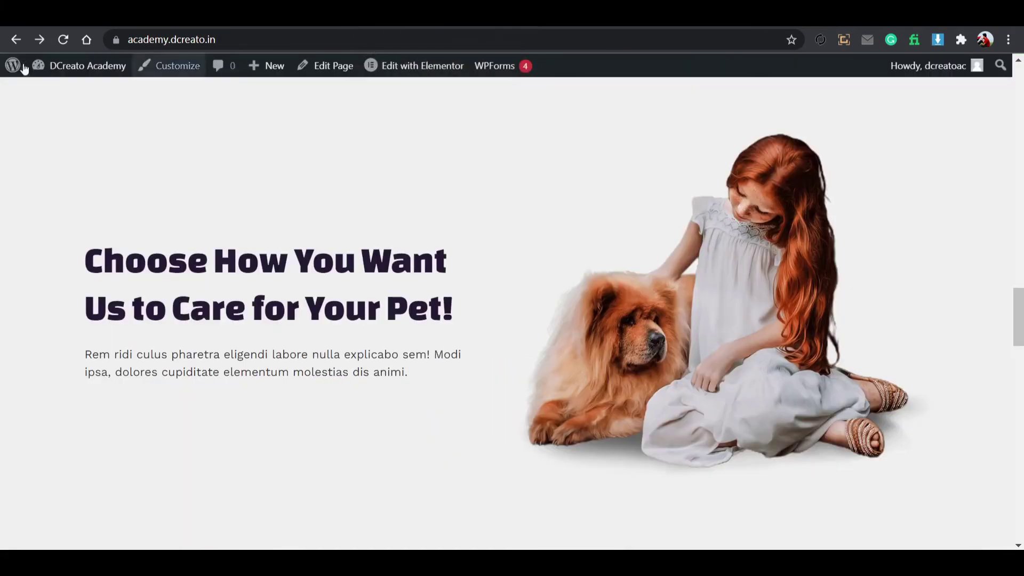
{"action": "left_click", "coordinate": [65, 39]}
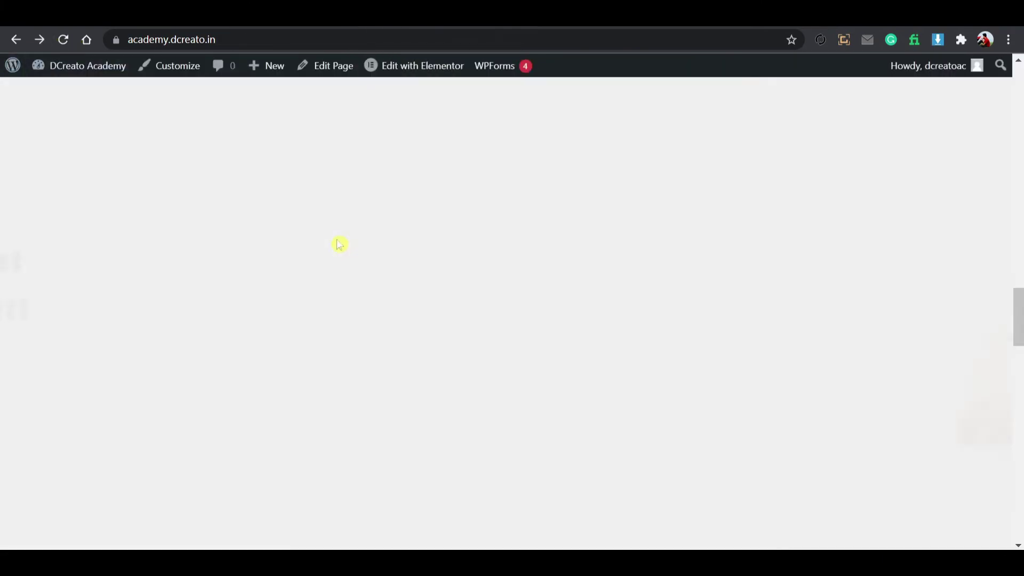
{"action": "scroll", "coordinate": [482, 246], "scroll_direction": "down", "scroll_amount": 10}
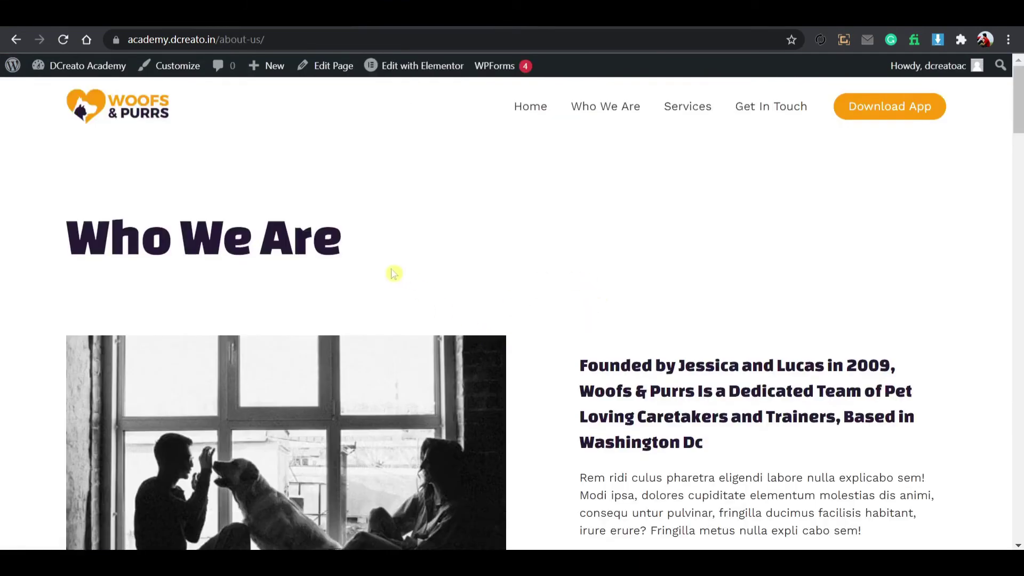
{"action": "left_click", "coordinate": [16, 39]}
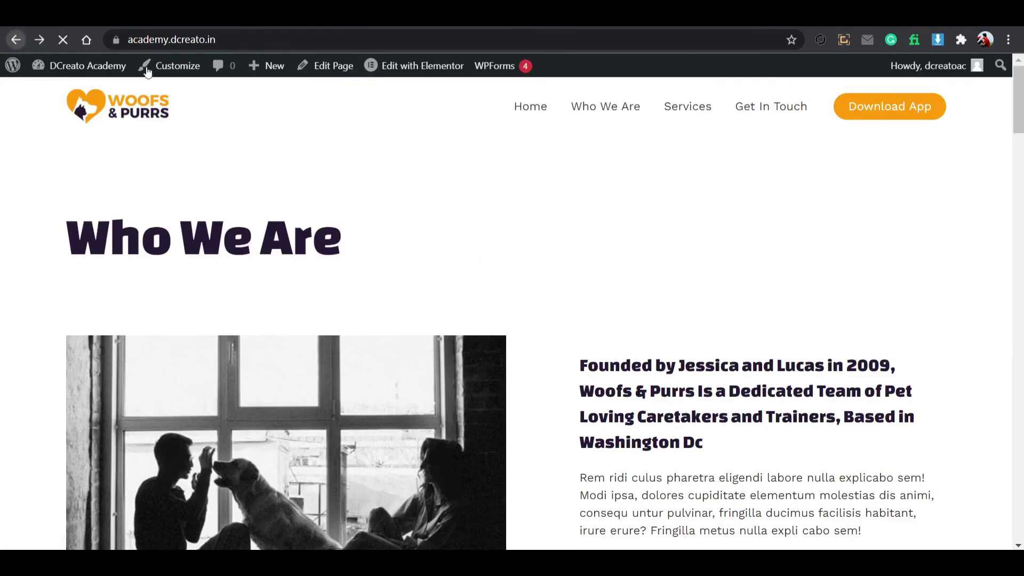
{"action": "scroll", "coordinate": [627, 240], "scroll_direction": "up", "scroll_amount": 5}
{"action": "scroll", "coordinate": [628, 239], "scroll_direction": "up", "scroll_amount": 10}
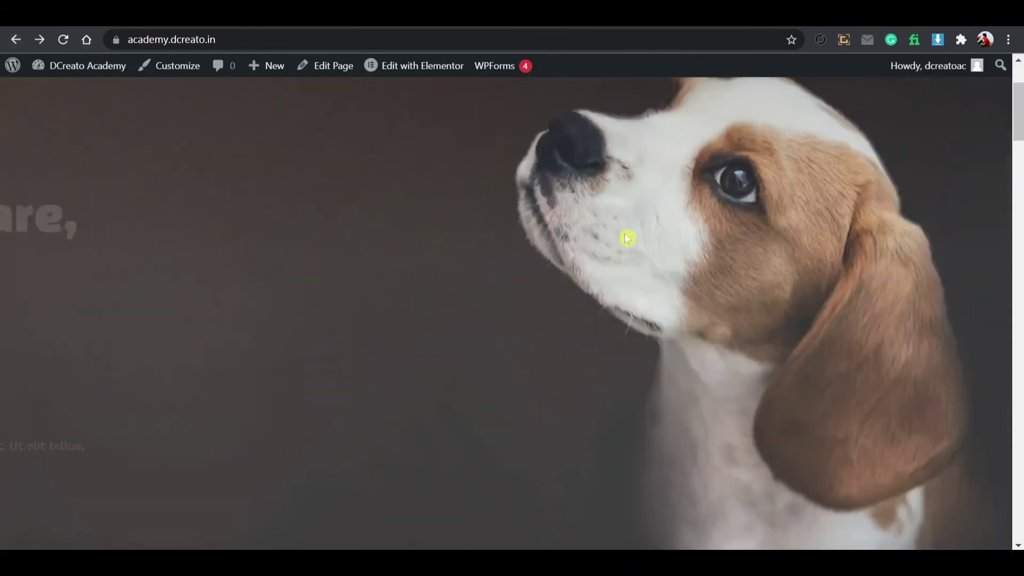
{"action": "left_click", "coordinate": [611, 114]}
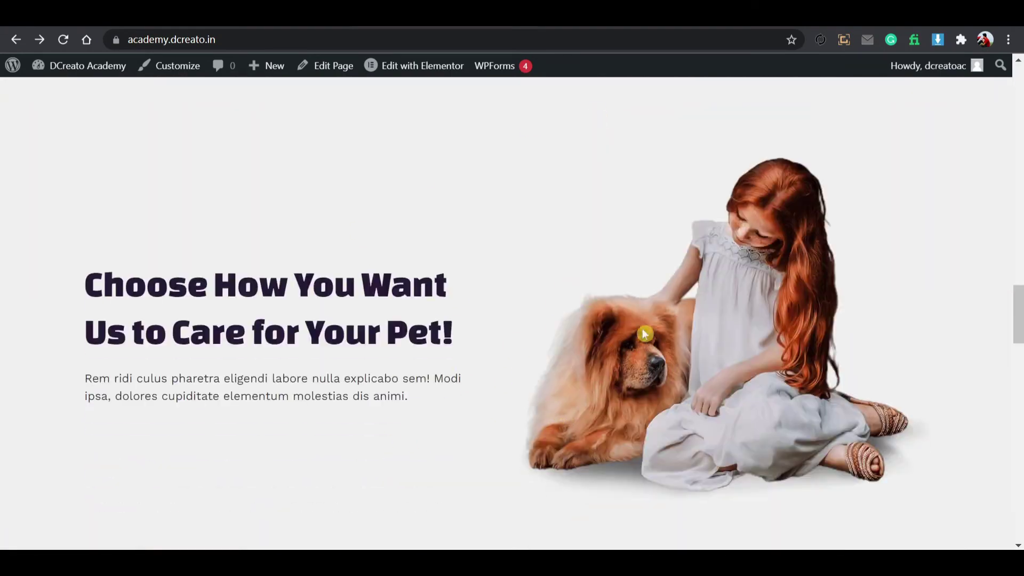
Review the live homepage from the hero section to the testimonials and compare it with the Elementor layout.
{"action": "scroll", "coordinate": [486, 322], "scroll_direction": "up", "scroll_amount": 10}
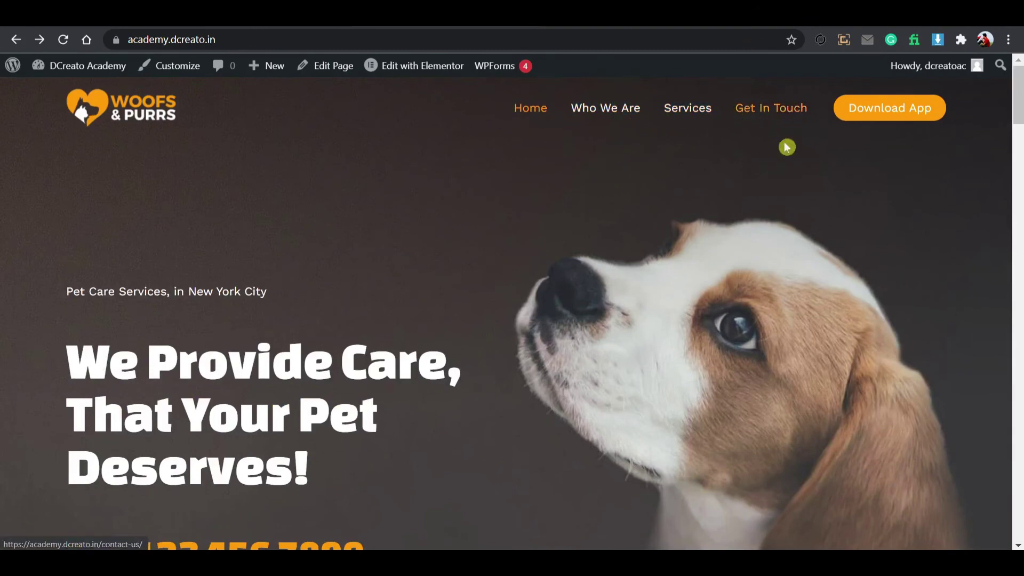
{"action": "scroll", "coordinate": [491, 180], "scroll_direction": "down", "scroll_amount": 10}
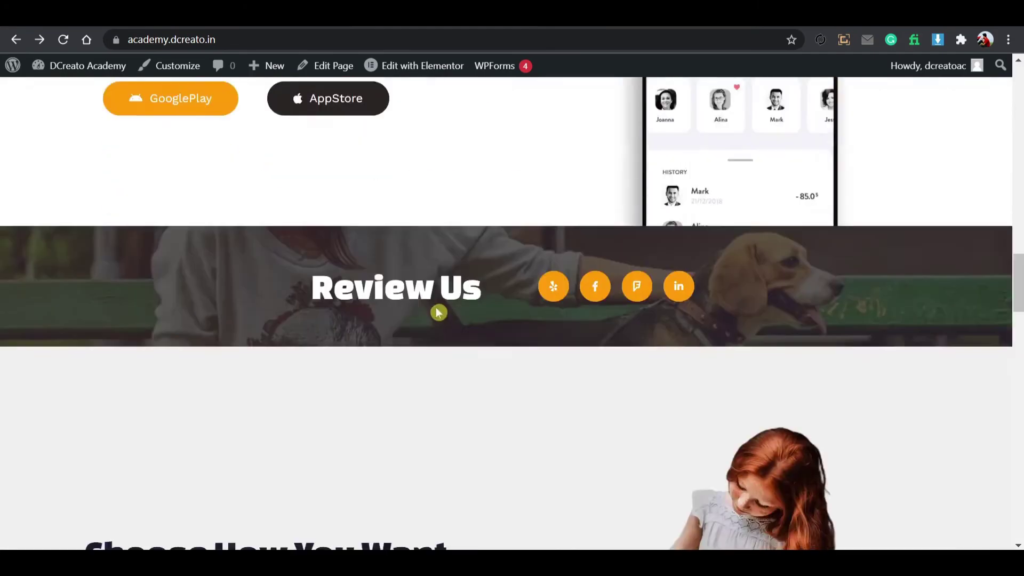
{"action": "scroll", "coordinate": [439, 309], "scroll_direction": "down", "scroll_amount": 15}
{"action": "scroll", "coordinate": [421, 350], "scroll_direction": "up", "scroll_amount": 6}
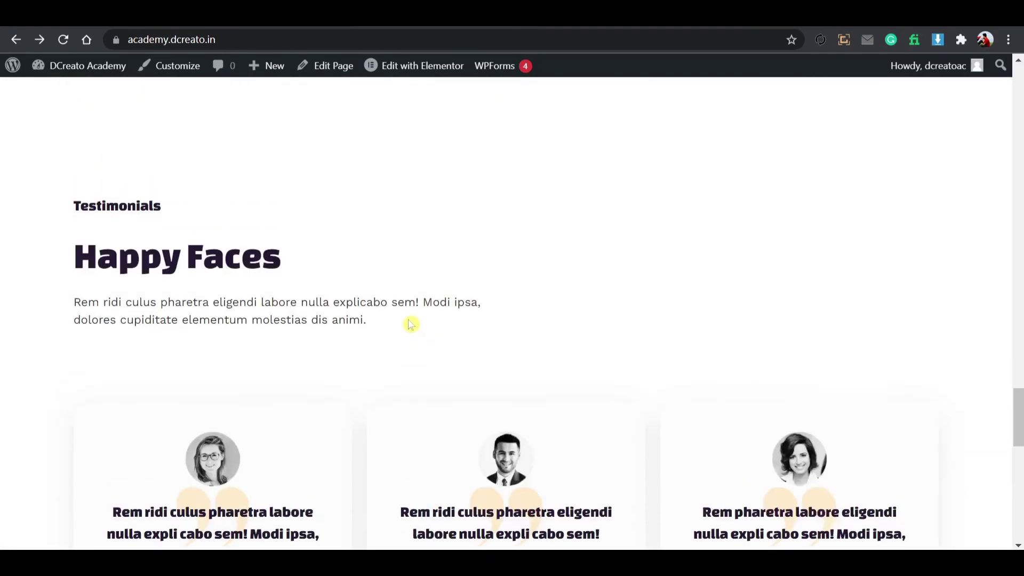
{"action": "scroll", "coordinate": [422, 315], "scroll_direction": "down", "scroll_amount": 2}
{"action": "scroll", "coordinate": [581, 307], "scroll_direction": "up", "scroll_amount": 10}
{"action": "scroll", "coordinate": [590, 296], "scroll_direction": "up", "scroll_amount": 12}
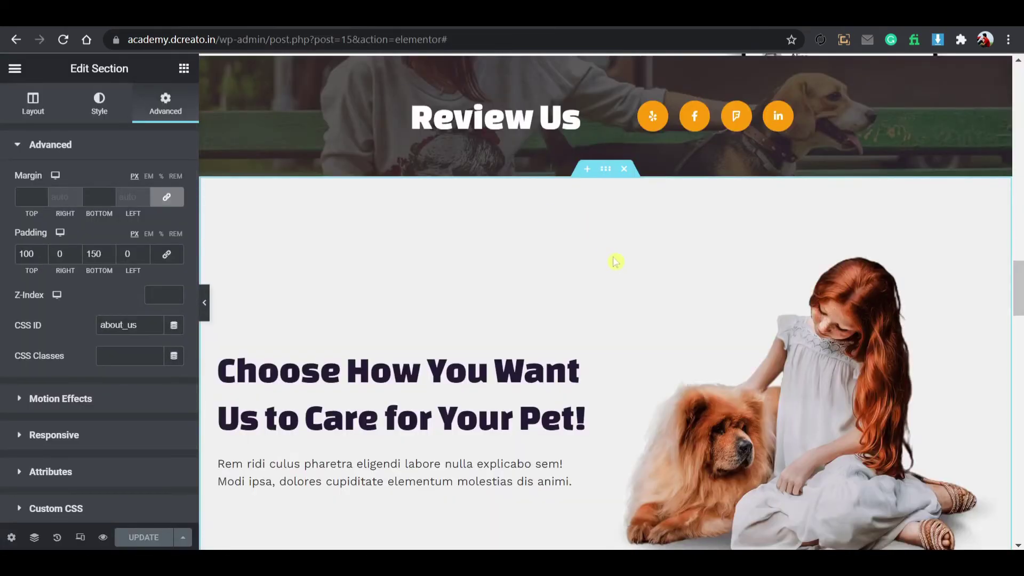
{"action": "scroll", "coordinate": [615, 253], "scroll_direction": "down", "scroll_amount": 1}
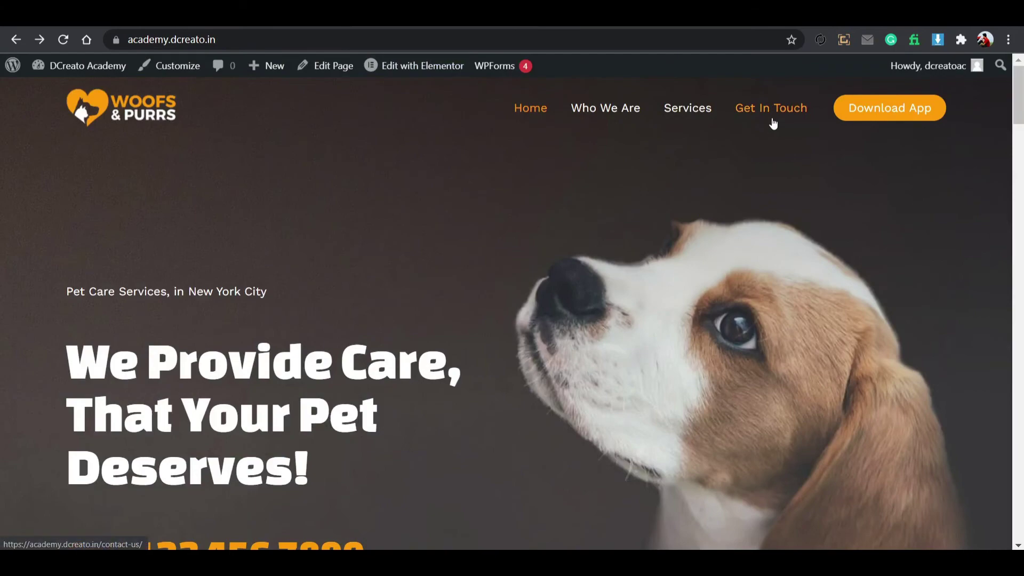
Open the Get In Touch page from the live homepage and examine its contact details and enquiry form.
{"action": "left_click", "coordinate": [773, 124]}
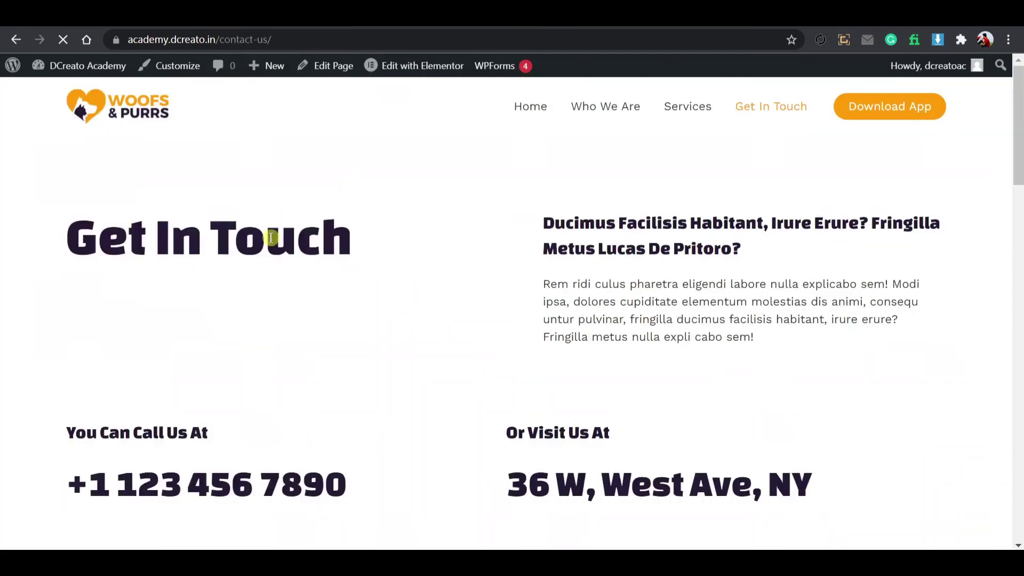
{"action": "scroll", "coordinate": [532, 313], "scroll_direction": "down", "scroll_amount": 8}
{"action": "scroll", "coordinate": [601, 265], "scroll_direction": "down", "scroll_amount": 6}
{"action": "scroll", "coordinate": [697, 247], "scroll_direction": "up", "scroll_amount": 4}
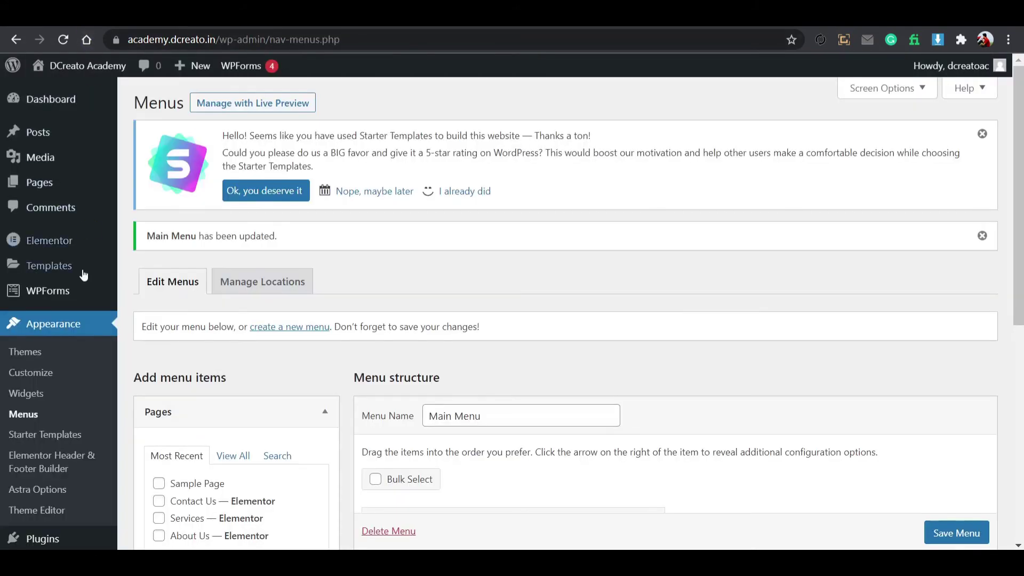
Go to the WPForms list of all forms in the WordPress dashboard and open the Enquiry form for editing.
{"action": "mouse_move", "coordinate": [81, 289]}
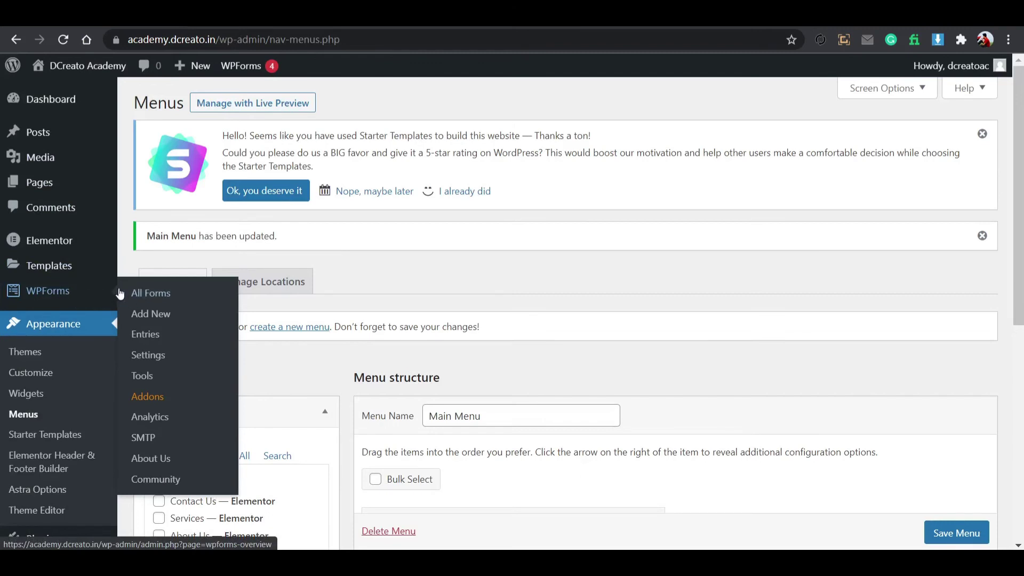
{"action": "left_click", "coordinate": [156, 297]}
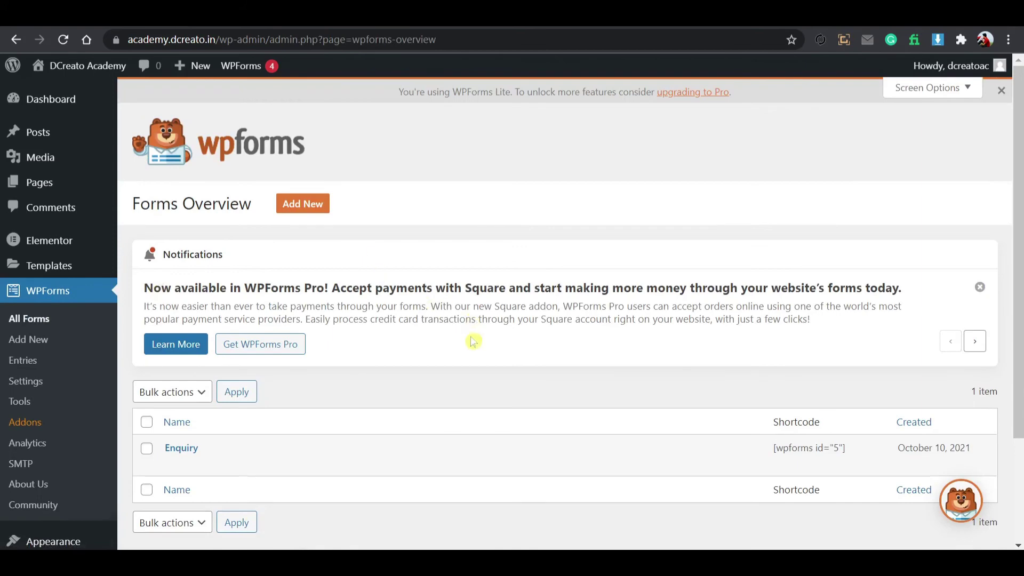
{"action": "scroll", "coordinate": [473, 340], "scroll_direction": "down", "scroll_amount": 2}
{"action": "left_click", "coordinate": [194, 378]}
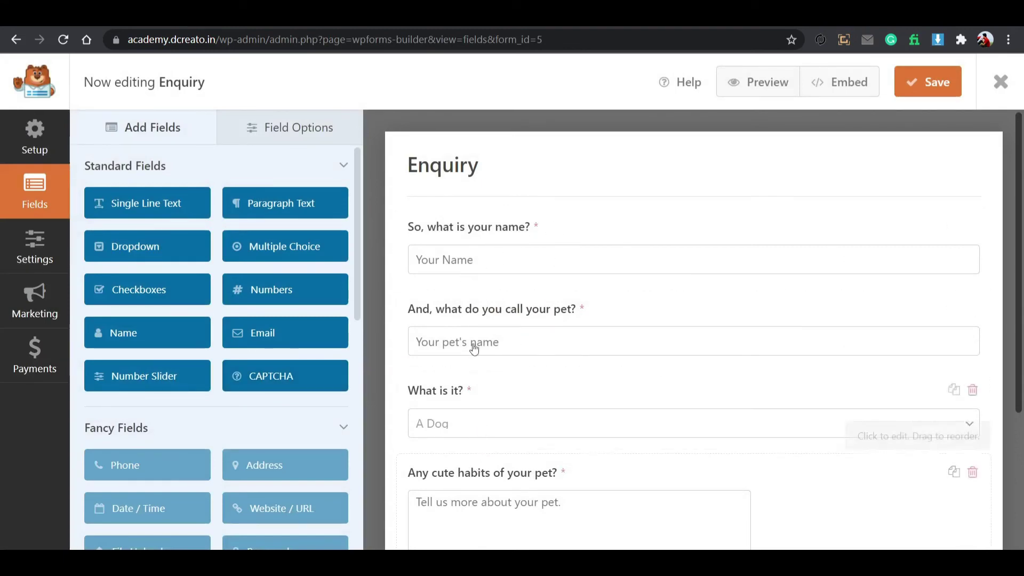
Inspect the general, advanced and smart logic options of the name field, and return to the available field types.
{"action": "left_click", "coordinate": [471, 259]}
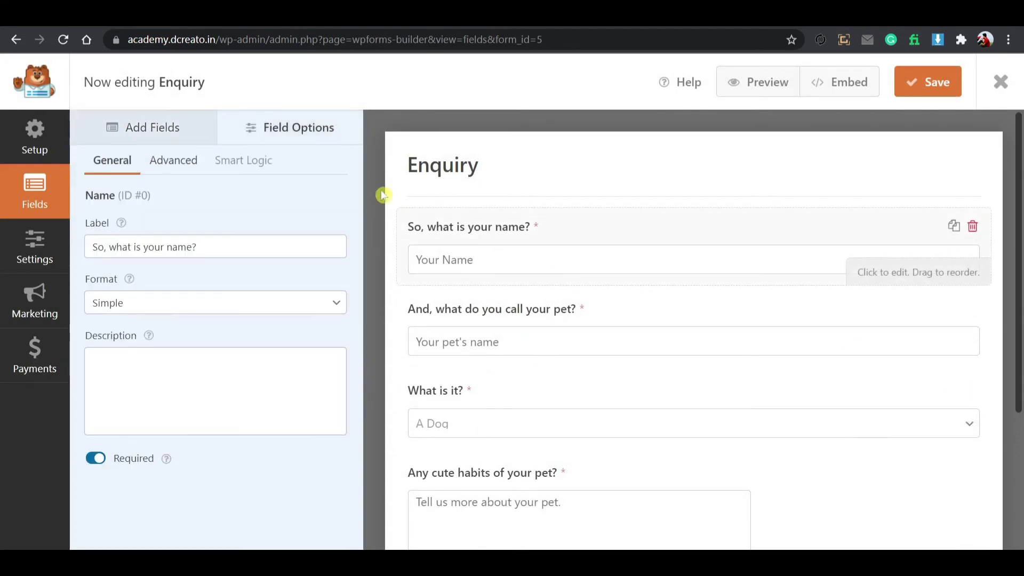
{"action": "left_click", "coordinate": [174, 170]}
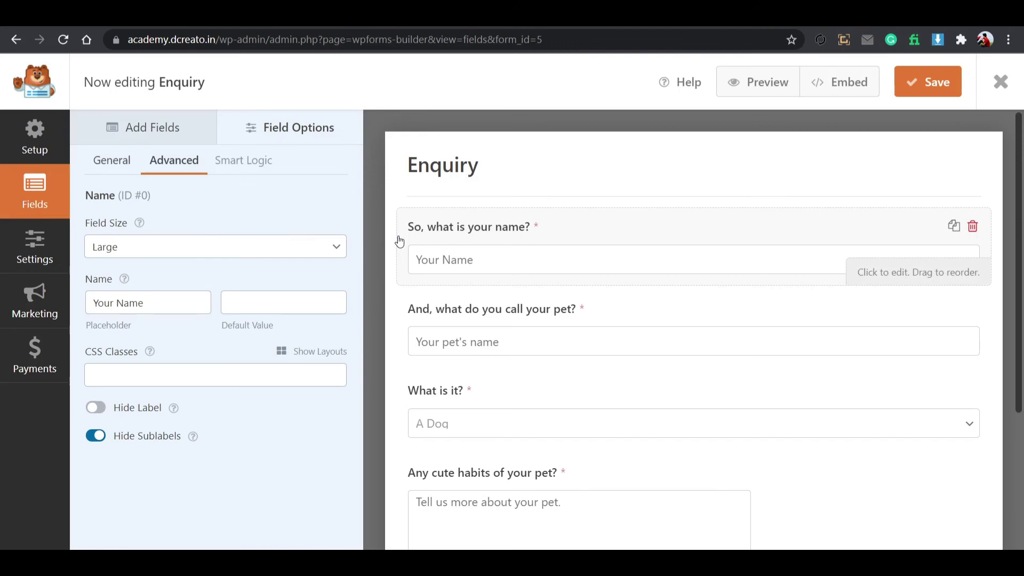
{"action": "left_click", "coordinate": [258, 163]}
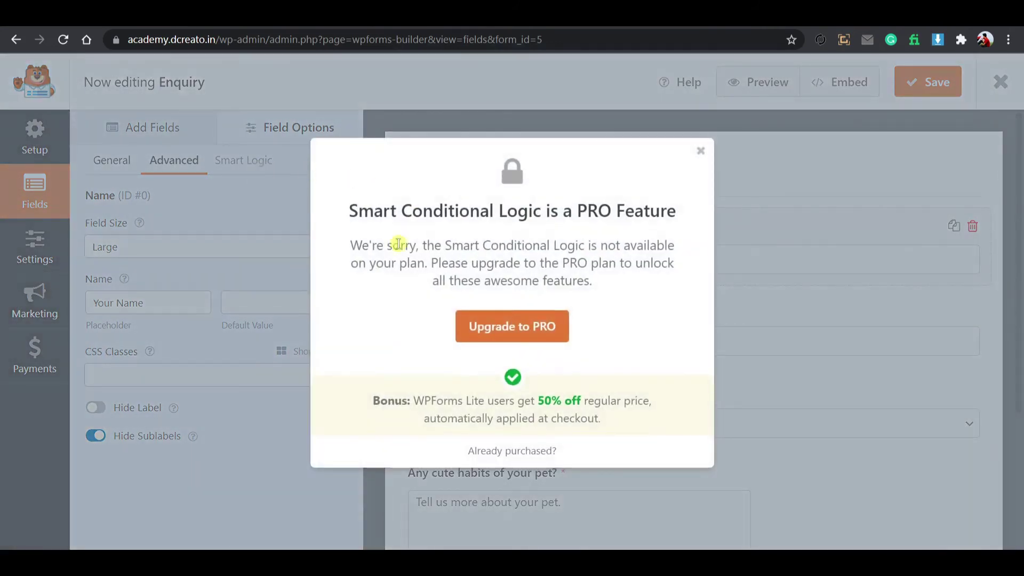
{"action": "left_click", "coordinate": [699, 153]}
{"action": "left_click", "coordinate": [183, 132]}
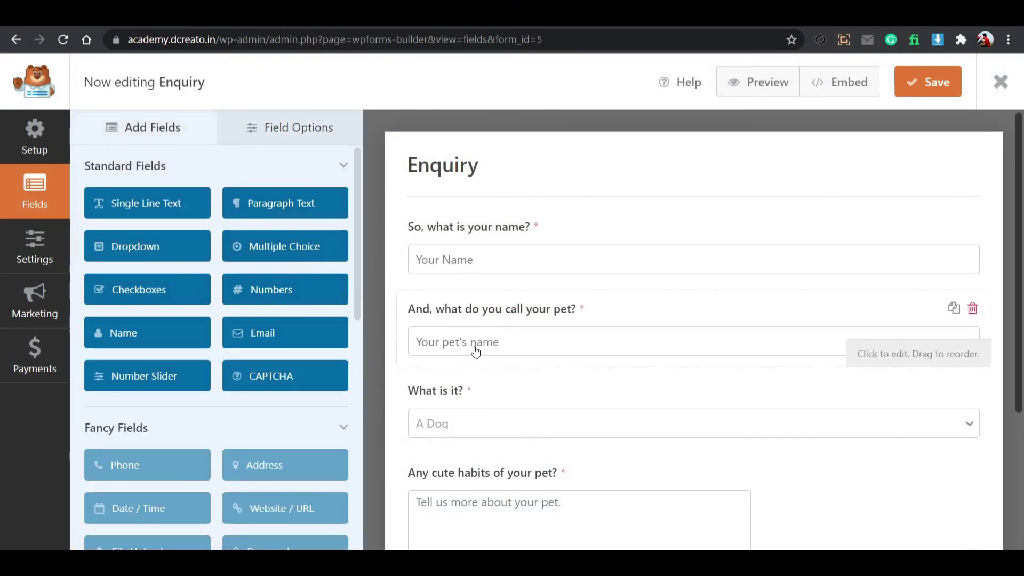
Retype the last word of the contact number field's label as "dial" and save the form.
{"action": "scroll", "coordinate": [565, 391], "scroll_direction": "down", "scroll_amount": 3}
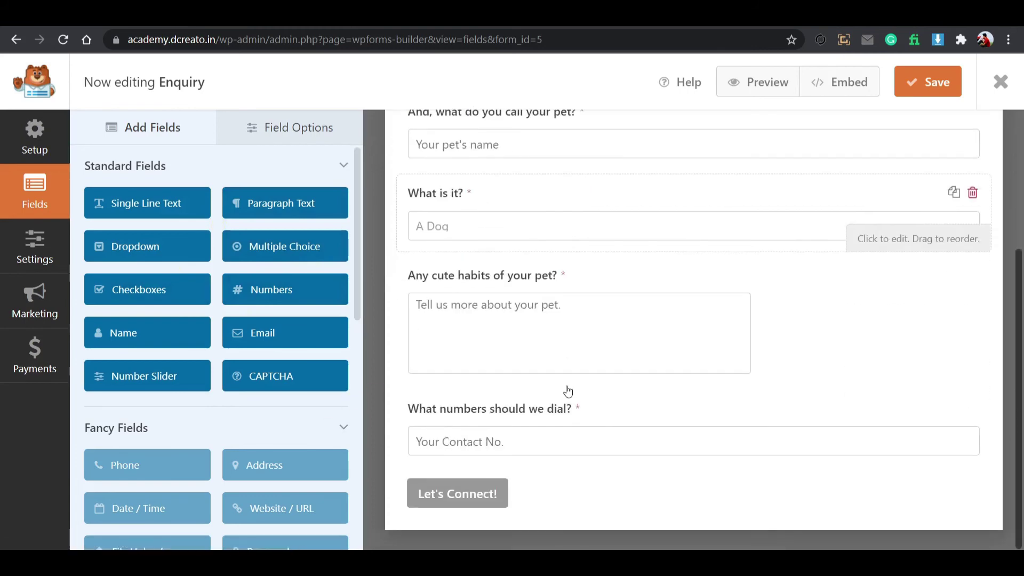
{"action": "left_click", "coordinate": [500, 431]}
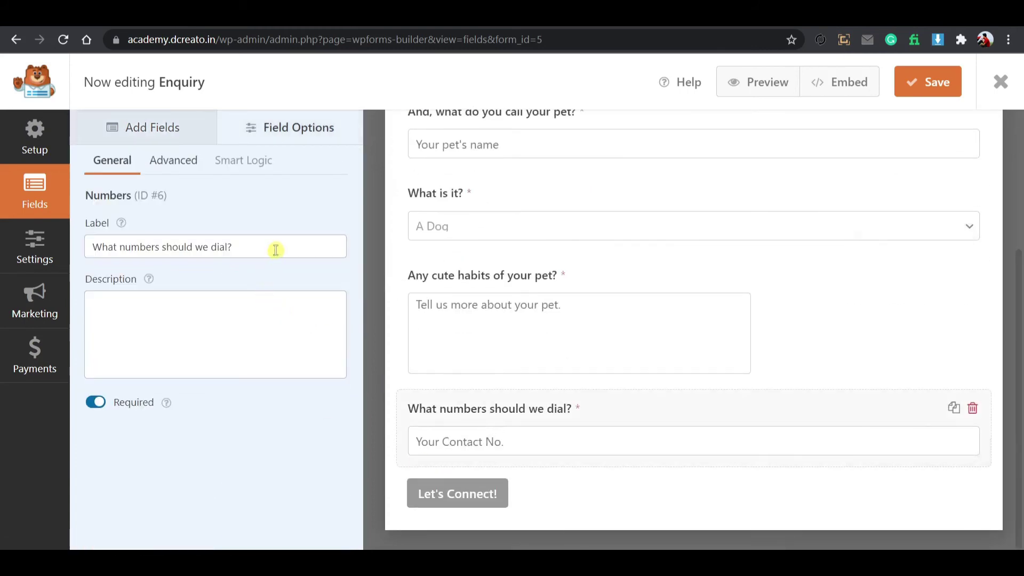
{"action": "left_click_drag", "start_coordinate": [288, 246], "coordinate": [88, 247]}
{"action": "left_click", "coordinate": [248, 248]}
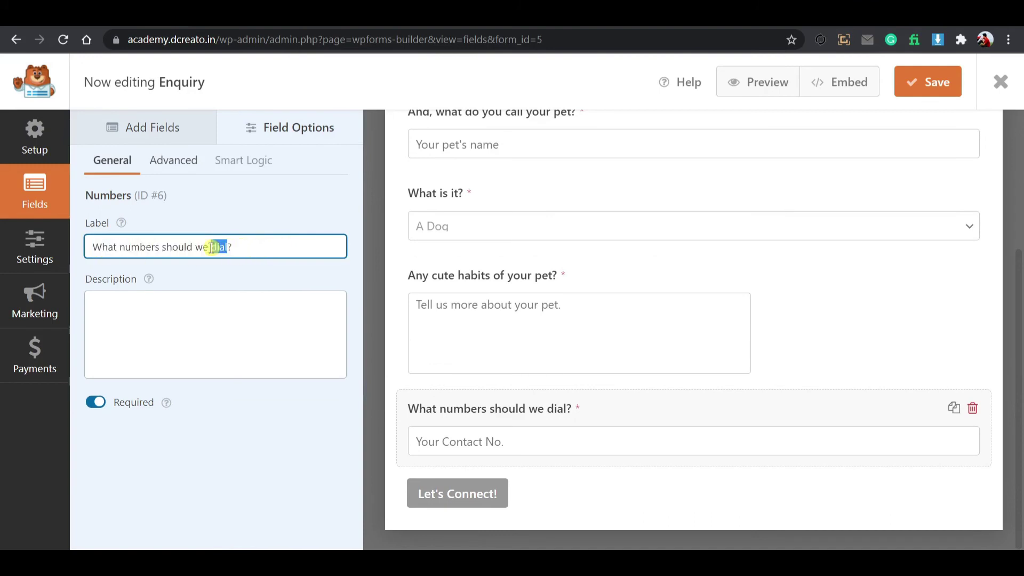
{"action": "key", "text": "BackSpace"}
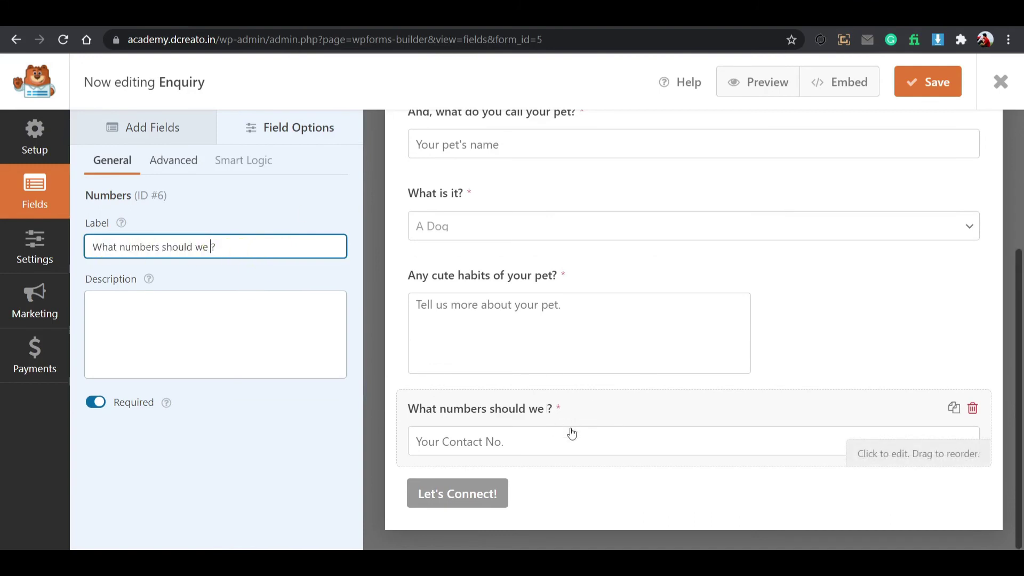
{"action": "type", "text": "dialk"}
{"action": "left_click", "coordinate": [928, 91]}
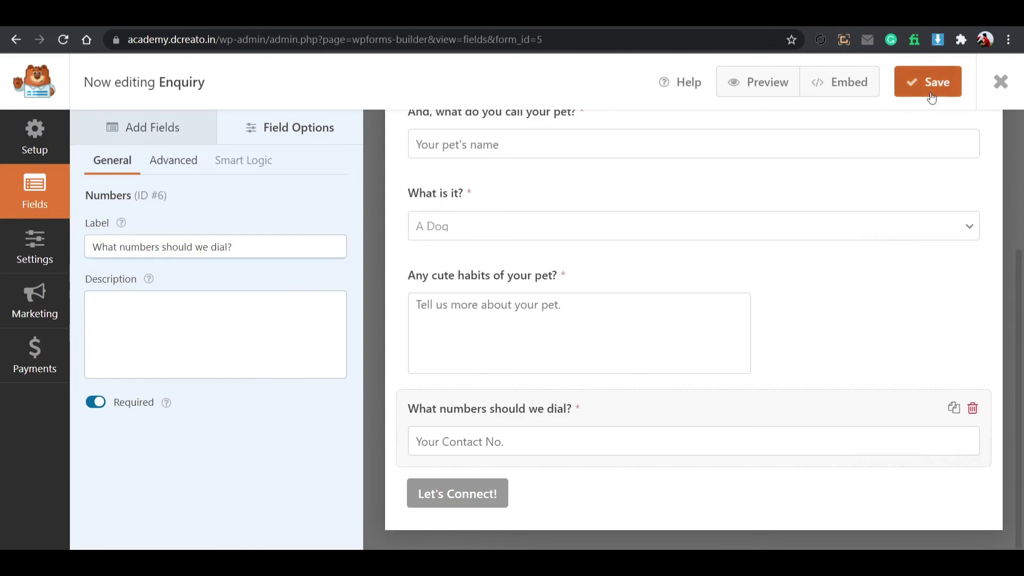
Add an Email field to the Enquiry form between the name field and the pet's name field.
{"action": "scroll", "coordinate": [548, 267], "scroll_direction": "down", "scroll_amount": 3}
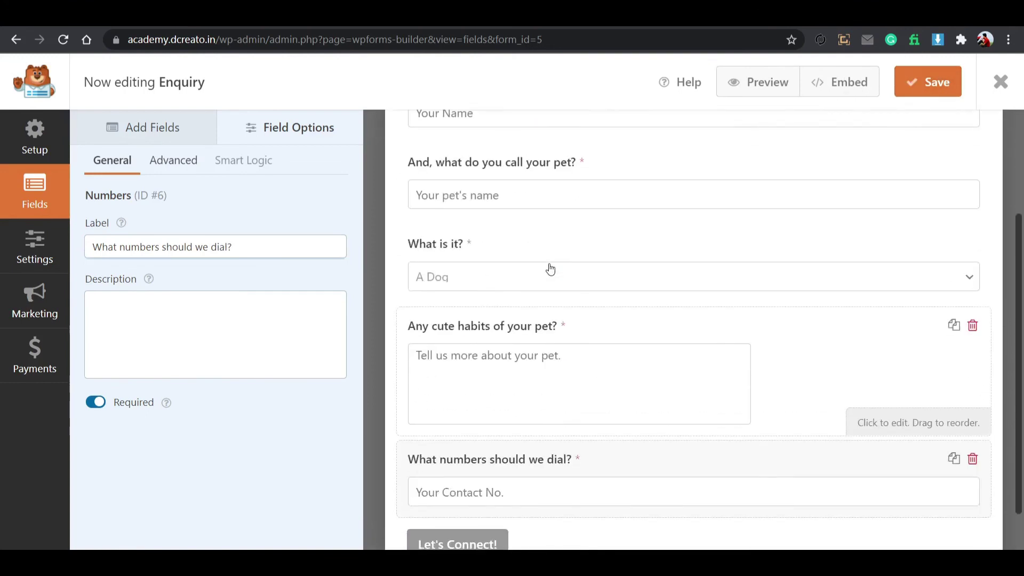
{"action": "scroll", "coordinate": [499, 353], "scroll_direction": "up", "scroll_amount": 3}
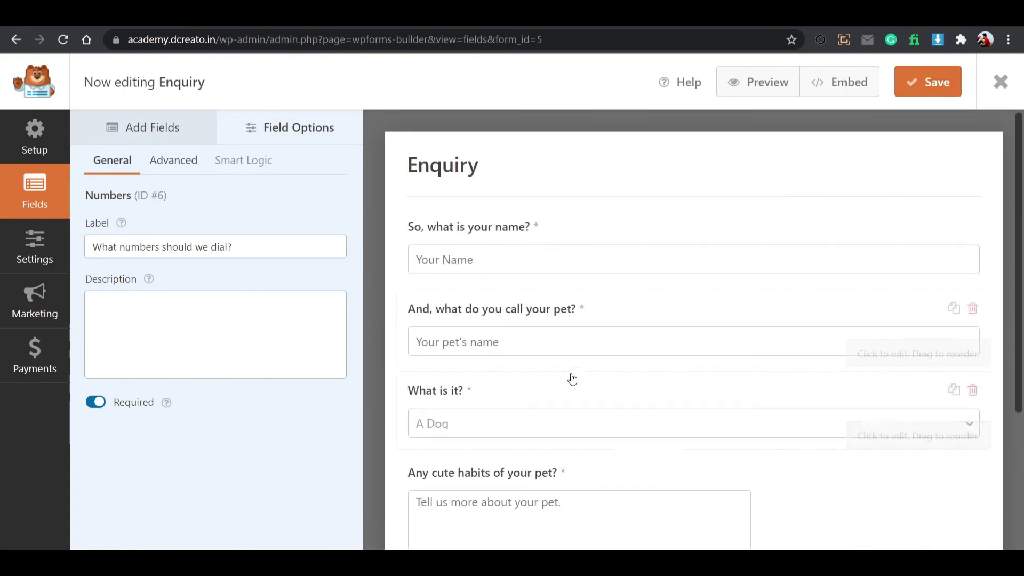
{"action": "scroll", "coordinate": [496, 407], "scroll_direction": "down", "scroll_amount": 3}
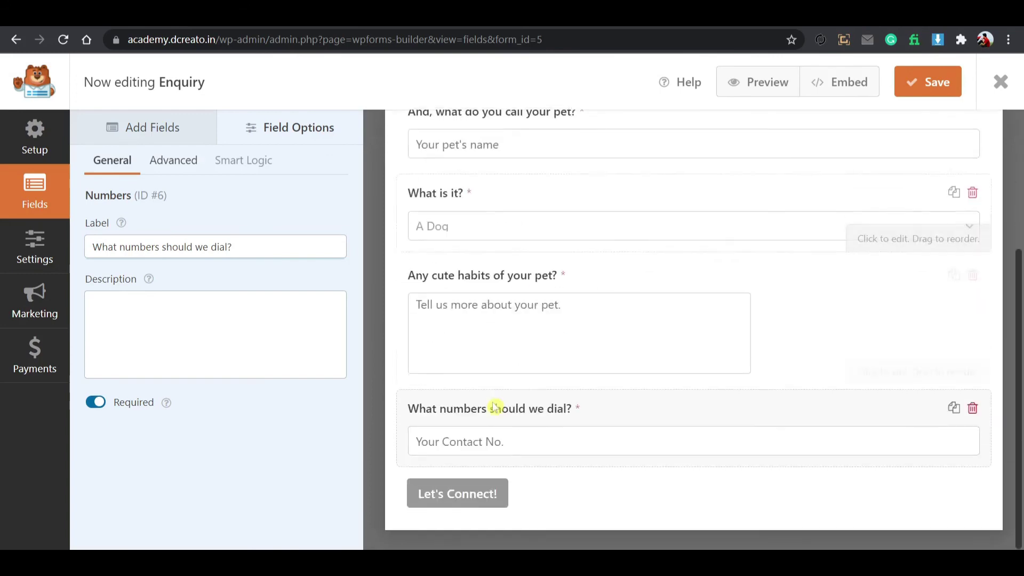
{"action": "scroll", "coordinate": [511, 435], "scroll_direction": "up", "scroll_amount": 4}
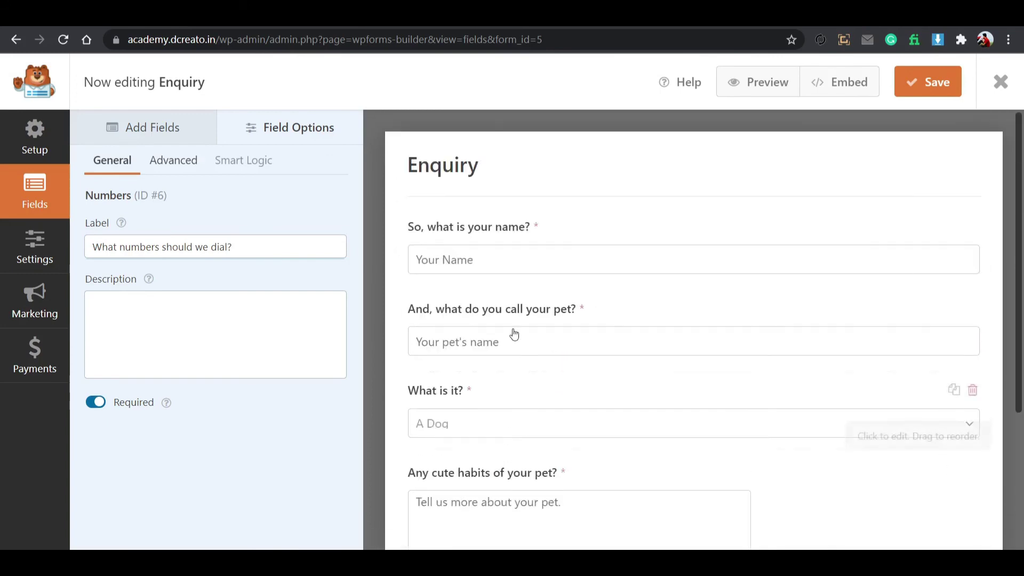
{"action": "scroll", "coordinate": [548, 356], "scroll_direction": "down", "scroll_amount": 4}
{"action": "scroll", "coordinate": [545, 358], "scroll_direction": "up", "scroll_amount": 4}
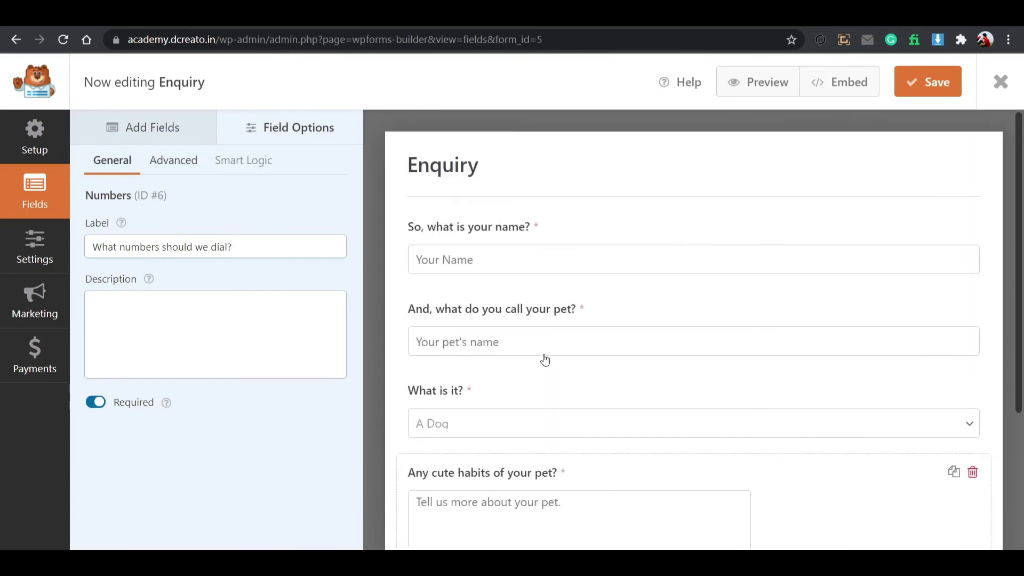
{"action": "left_click", "coordinate": [204, 131]}
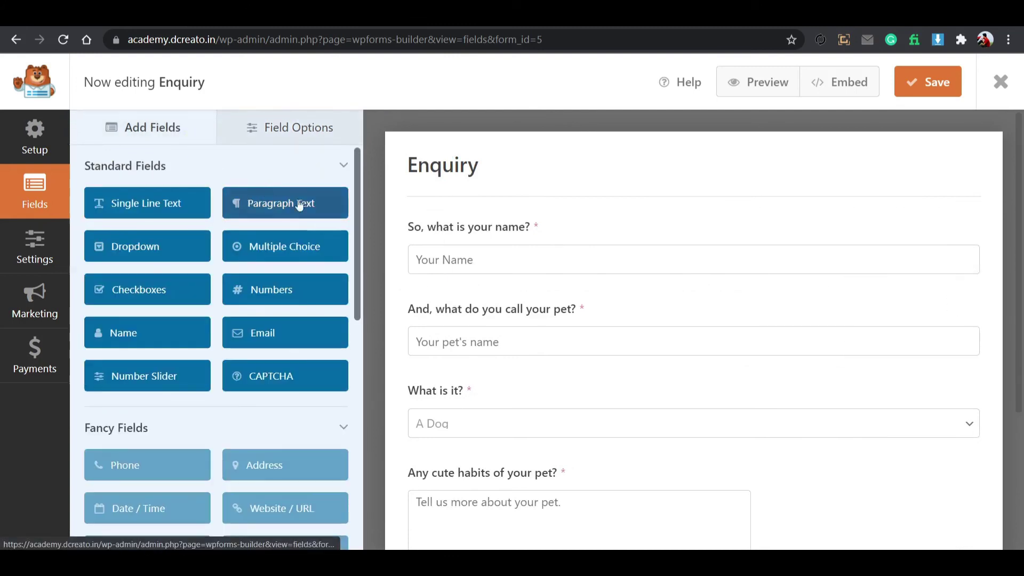
{"action": "left_click_drag", "start_coordinate": [281, 333], "coordinate": [491, 328]}
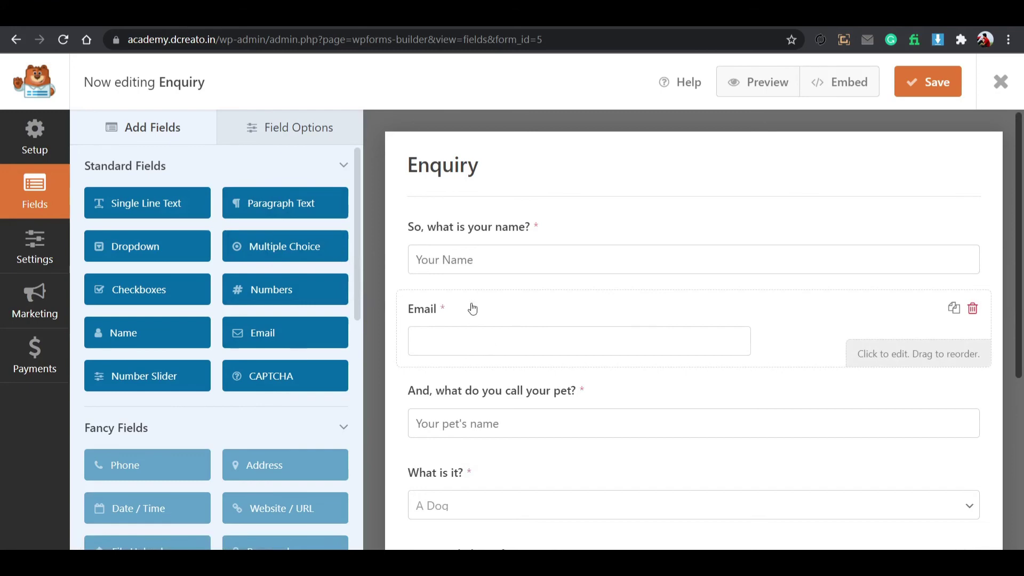
Set the new Email field's placeholder text to "Type Your email" and save the Enquiry form.
{"action": "left_click", "coordinate": [452, 330]}
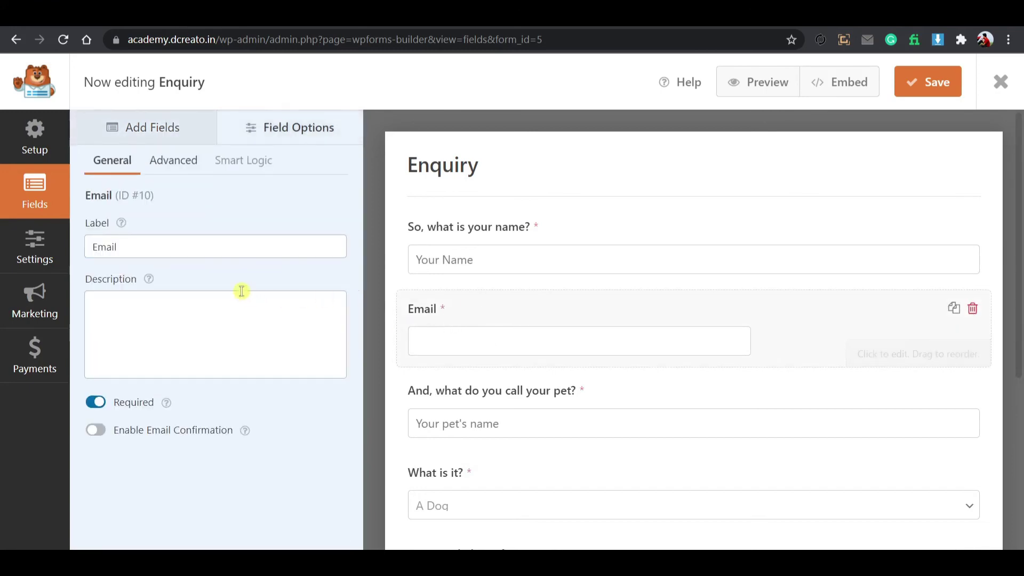
{"action": "left_click", "coordinate": [196, 162]}
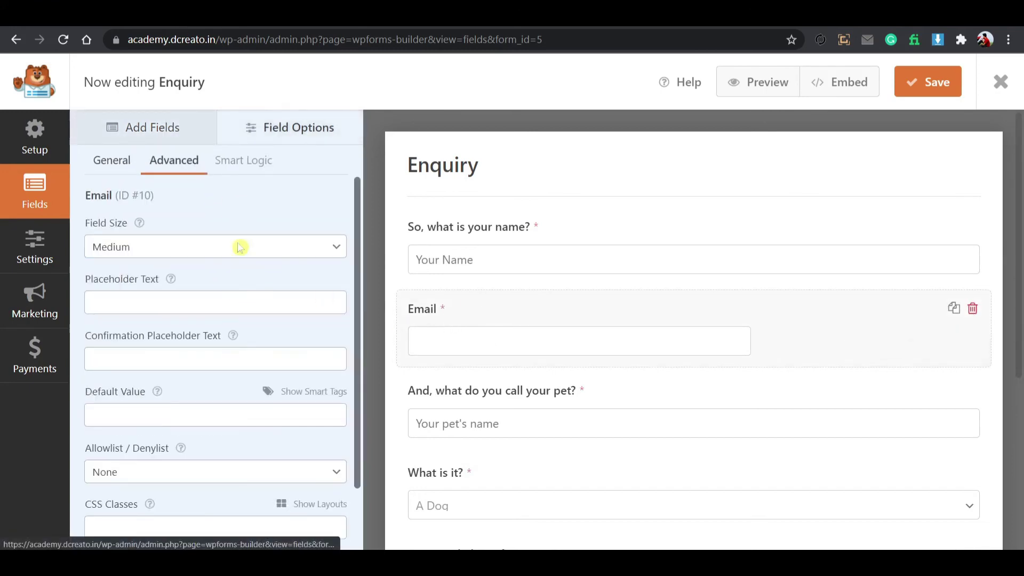
{"action": "left_click", "coordinate": [220, 298]}
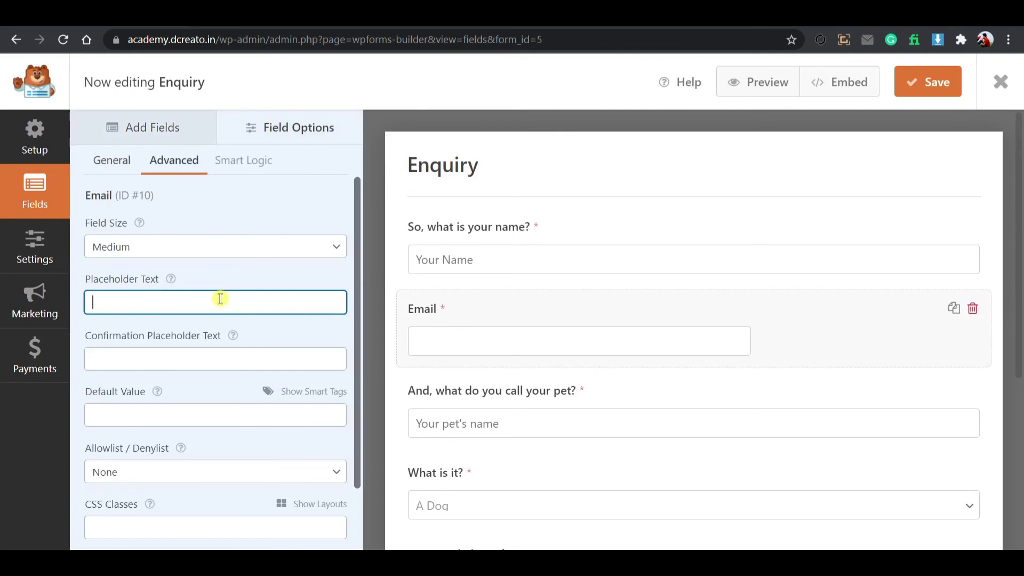
{"action": "type", "text": "Type Your Em"}
{"action": "key", "text": "BackSpace"}
{"action": "key", "text": "BackSpace"}
{"action": "key", "text": "BackSpace"}
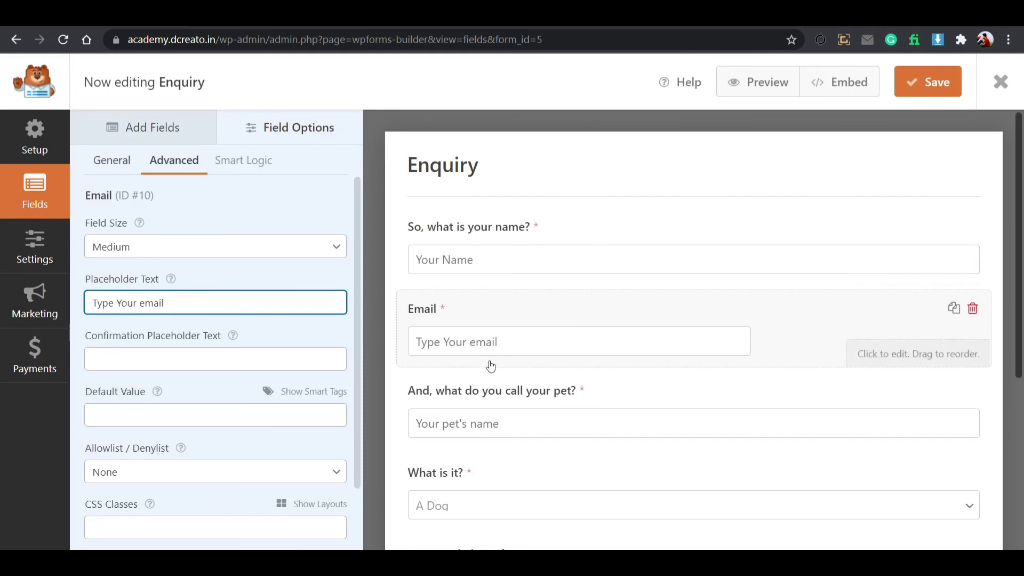
{"action": "left_click", "coordinate": [929, 80]}
Reload the live contact page and check the Email field and the other fields of the enquiry form.
{"action": "left_click", "coordinate": [178, 26]}
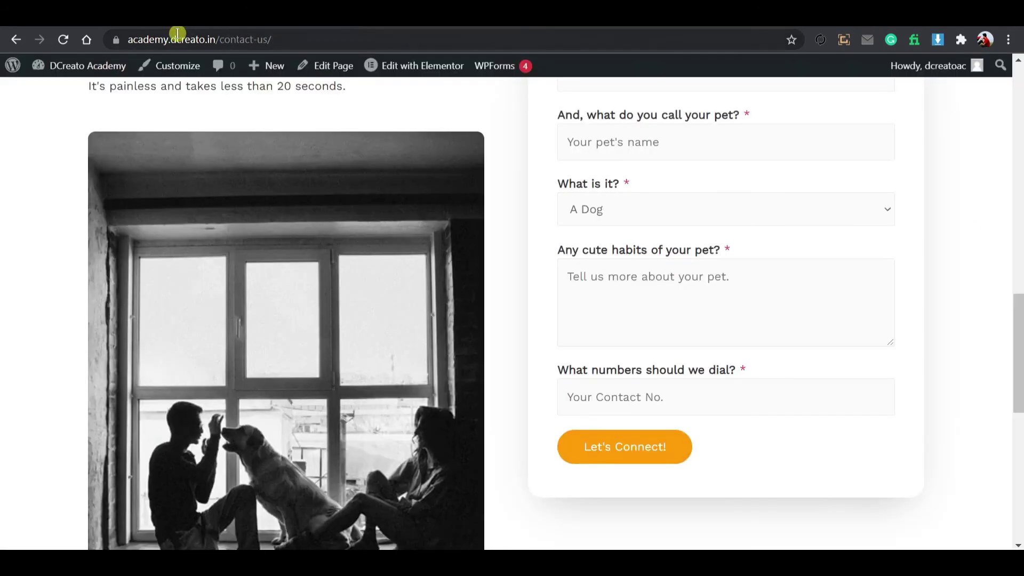
{"action": "left_click", "coordinate": [63, 39]}
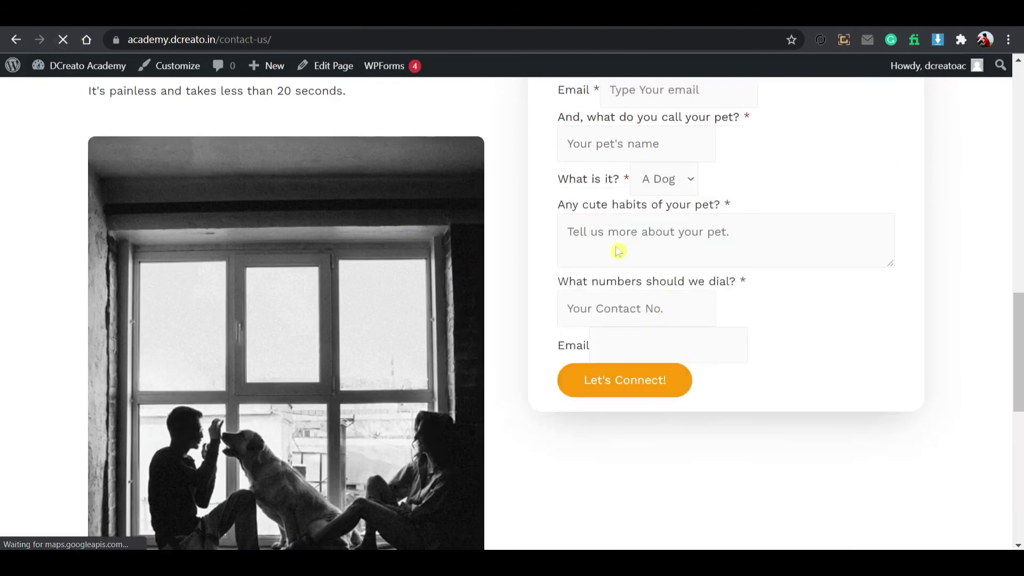
{"action": "scroll", "coordinate": [670, 270], "scroll_direction": "up", "scroll_amount": 3}
{"action": "left_click", "coordinate": [613, 297]}
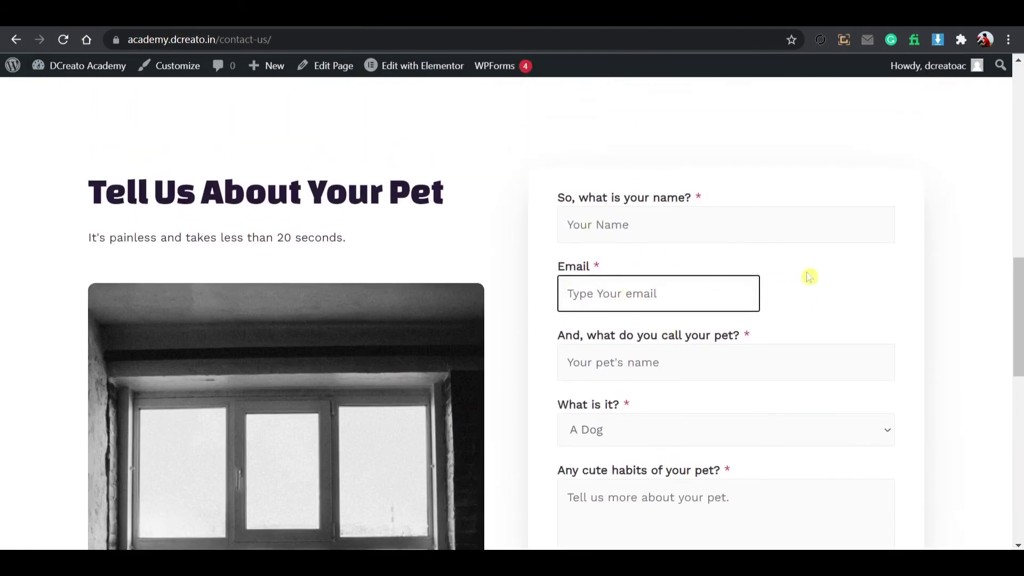
{"action": "left_click", "coordinate": [659, 363]}
{"action": "scroll", "coordinate": [692, 428], "scroll_direction": "down", "scroll_amount": 3}
{"action": "left_click", "coordinate": [727, 371]}
{"action": "scroll", "coordinate": [686, 418], "scroll_direction": "down", "scroll_amount": 2}
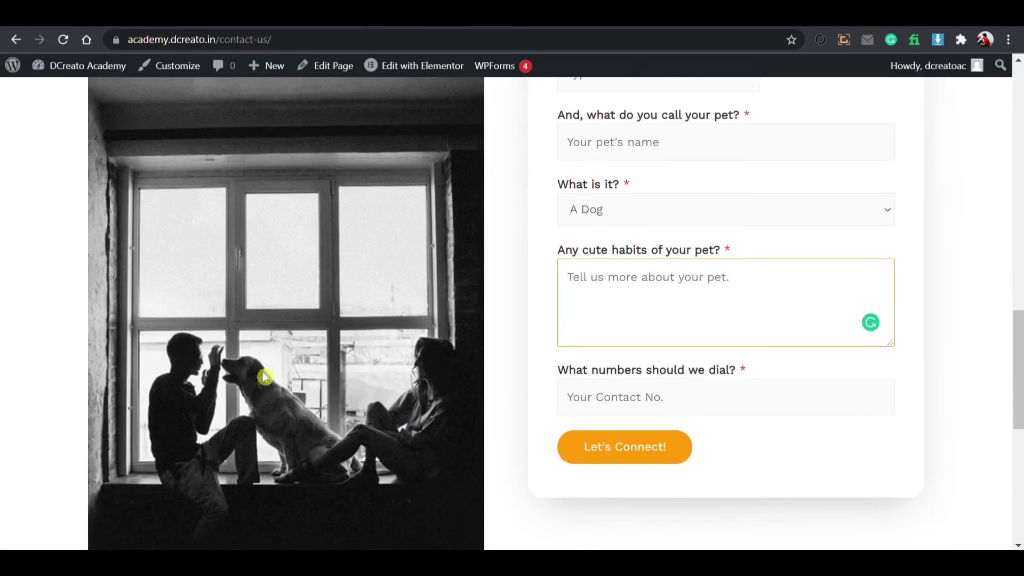
{"action": "scroll", "coordinate": [354, 350], "scroll_direction": "up", "scroll_amount": 2}
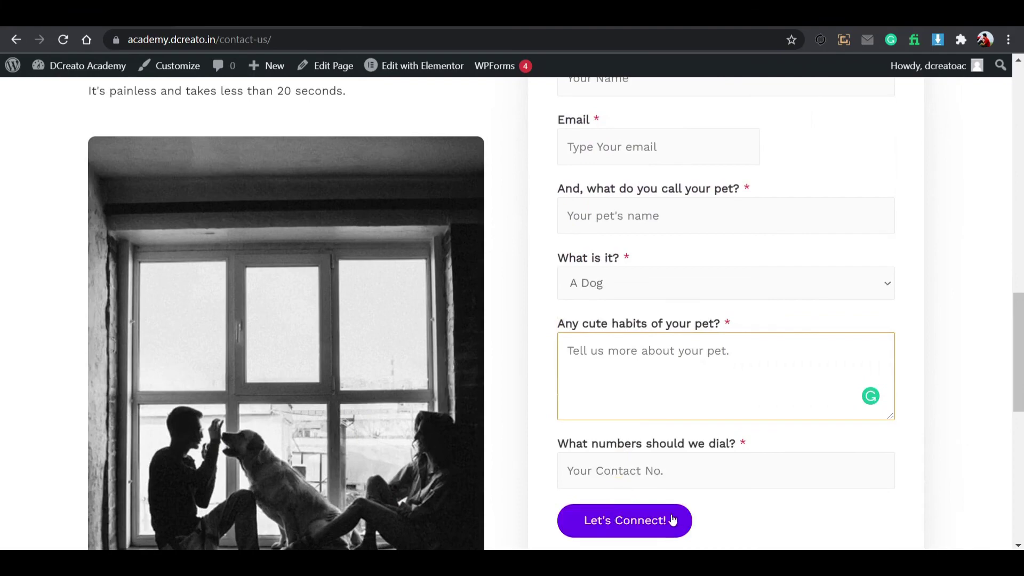
Look over the upper part of the live contact page and open the site's Home page.
{"action": "scroll", "coordinate": [606, 421], "scroll_direction": "up", "scroll_amount": 20}
{"action": "scroll", "coordinate": [480, 341], "scroll_direction": "down", "scroll_amount": 6}
{"action": "scroll", "coordinate": [480, 342], "scroll_direction": "up", "scroll_amount": 5}
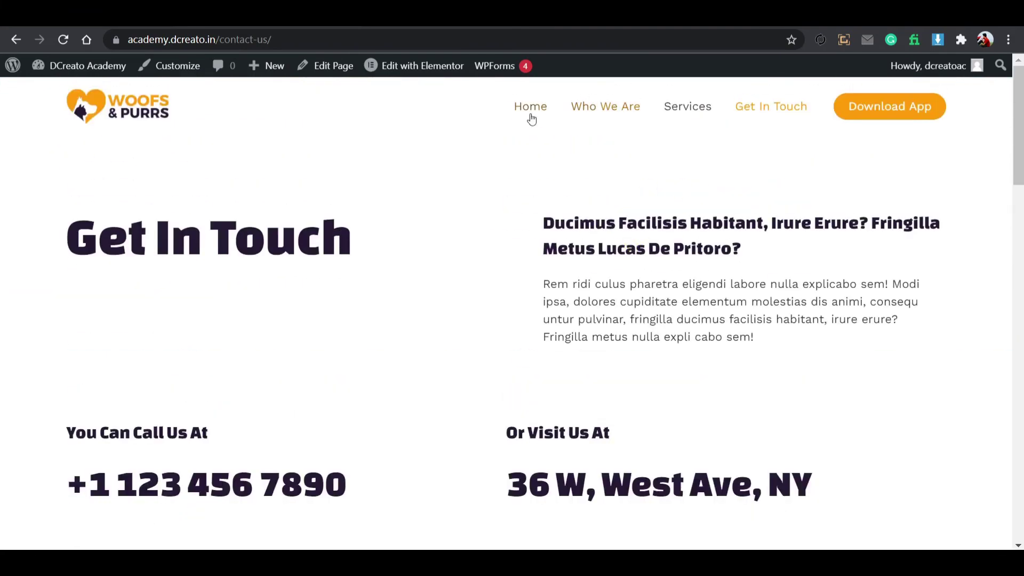
{"action": "left_click", "coordinate": [531, 118]}
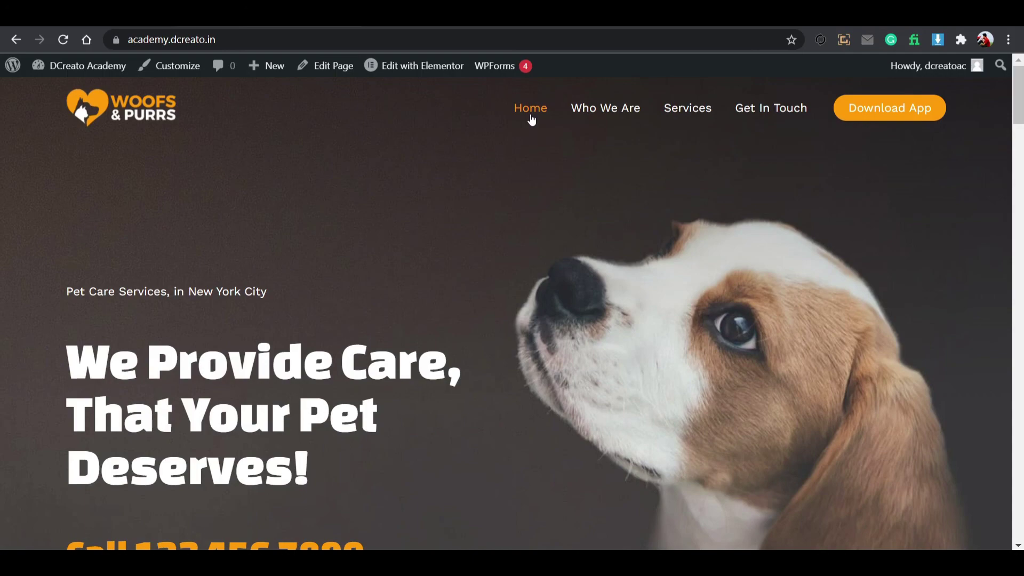
Test the Know More button in the Who We Are section and review the live home page down to the pet care services.
{"action": "right_click", "coordinate": [532, 119]}
{"action": "left_click", "coordinate": [450, 174]}
{"action": "scroll", "coordinate": [480, 238], "scroll_direction": "down", "scroll_amount": 12}
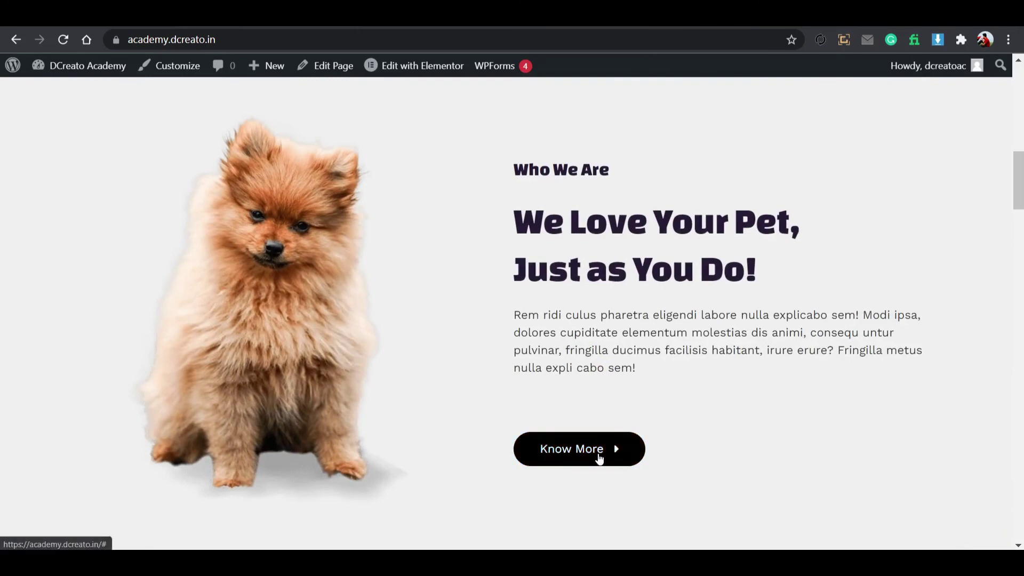
{"action": "left_click", "coordinate": [599, 454]}
{"action": "scroll", "coordinate": [544, 400], "scroll_direction": "up", "scroll_amount": 5}
{"action": "scroll", "coordinate": [539, 382], "scroll_direction": "down", "scroll_amount": 10}
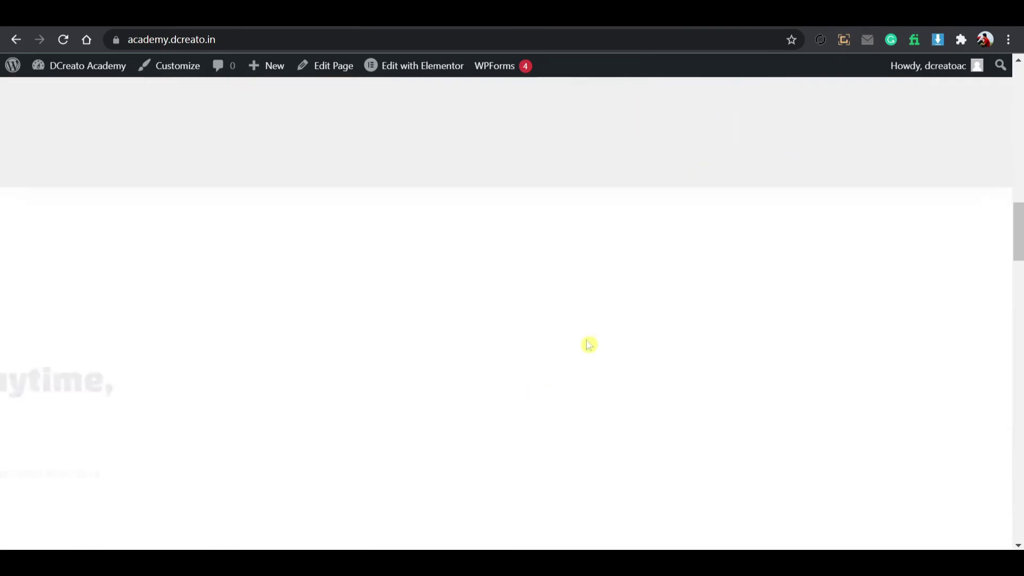
{"action": "scroll", "coordinate": [555, 328], "scroll_direction": "down", "scroll_amount": 10}
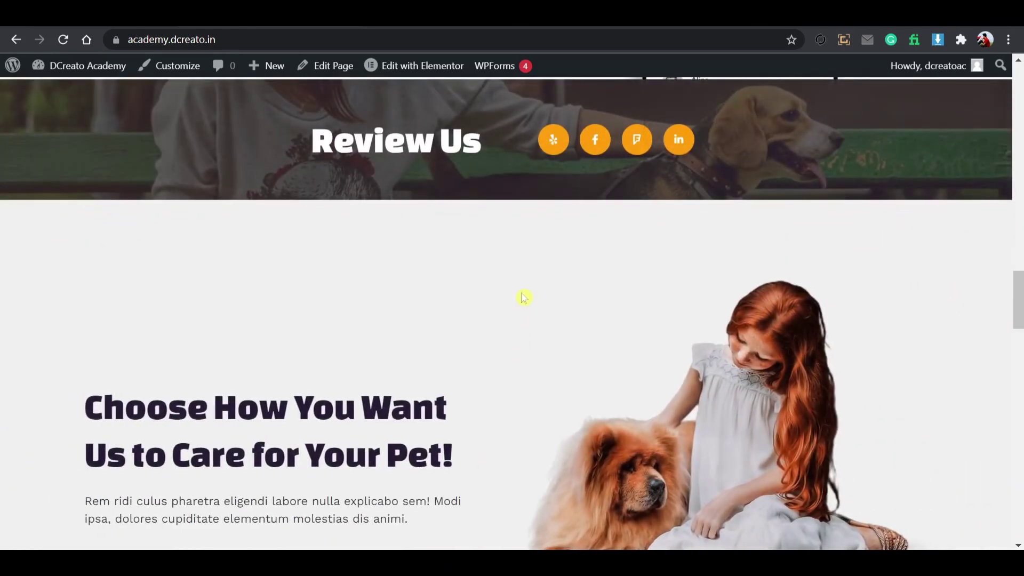
{"action": "scroll", "coordinate": [498, 277], "scroll_direction": "down", "scroll_amount": 10}
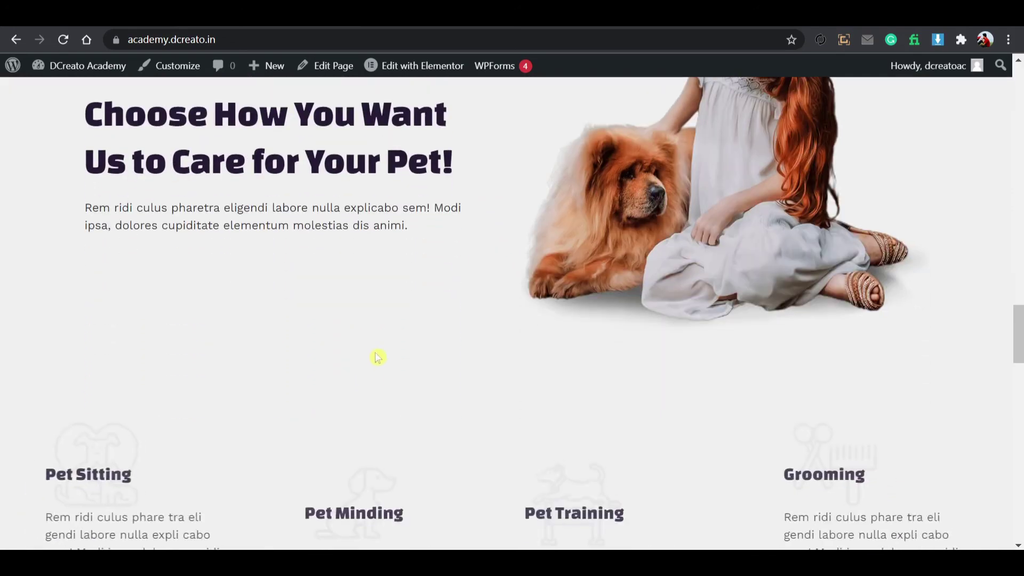